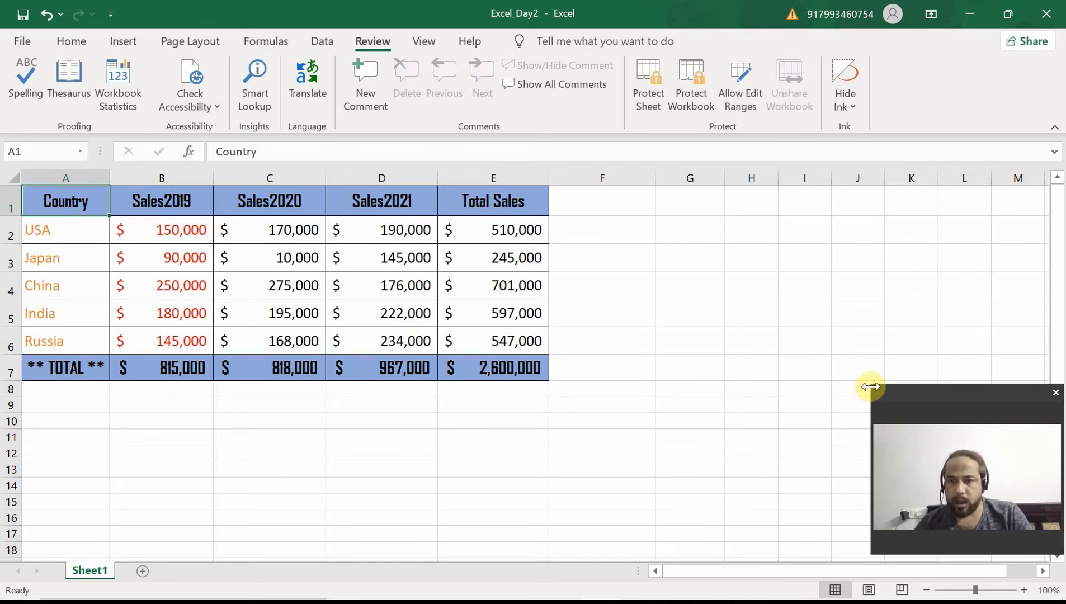
pyautogui.moveTo(870, 390); pyautogui.dragTo(1023, 528)
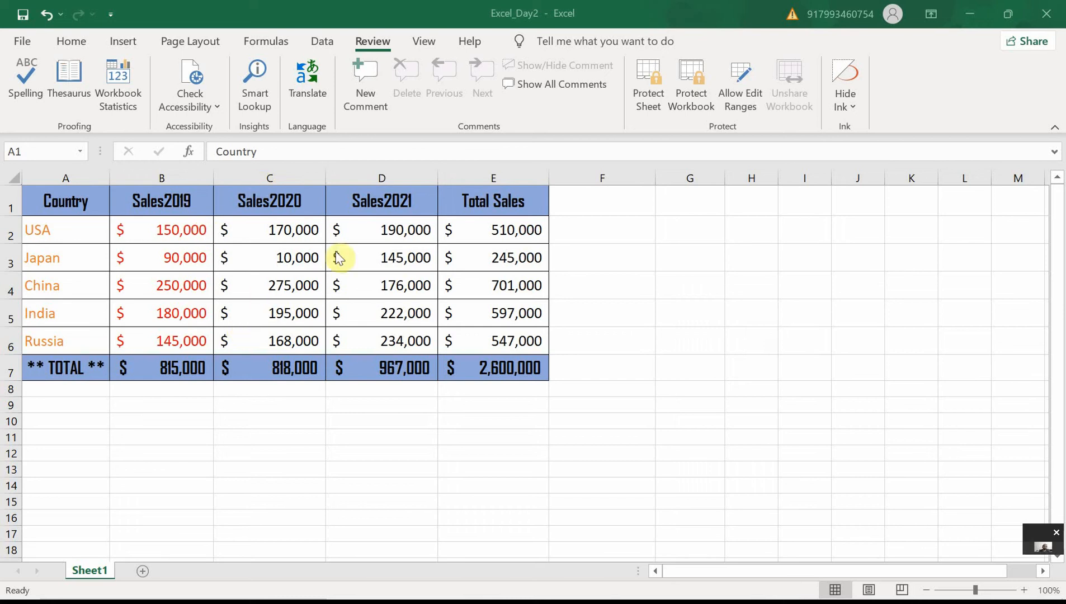
pyautogui.click(295, 231)
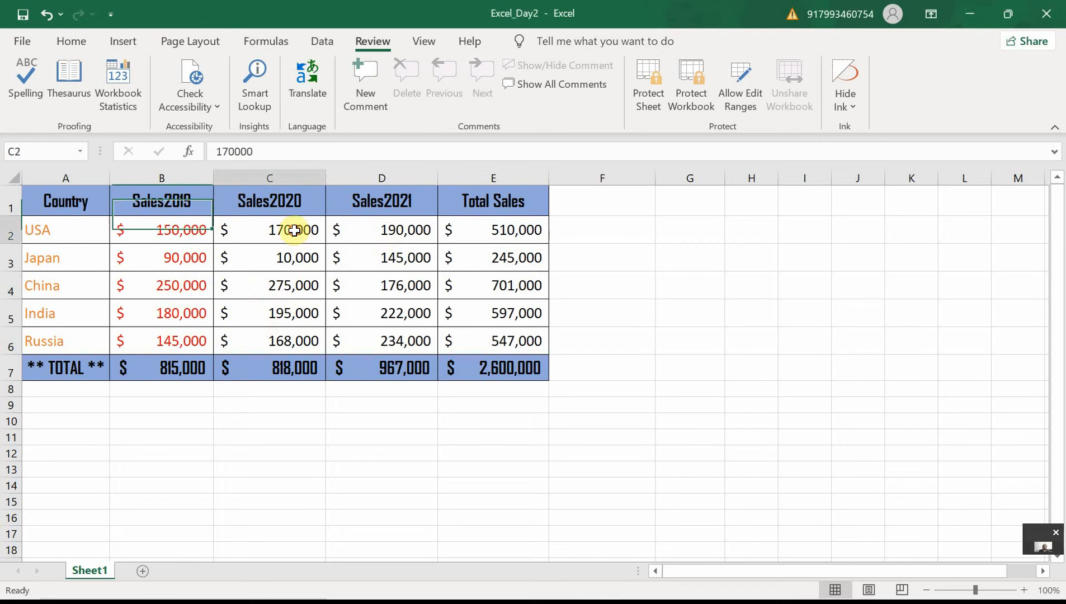
pyautogui.click(377, 233)
pyautogui.click(489, 235)
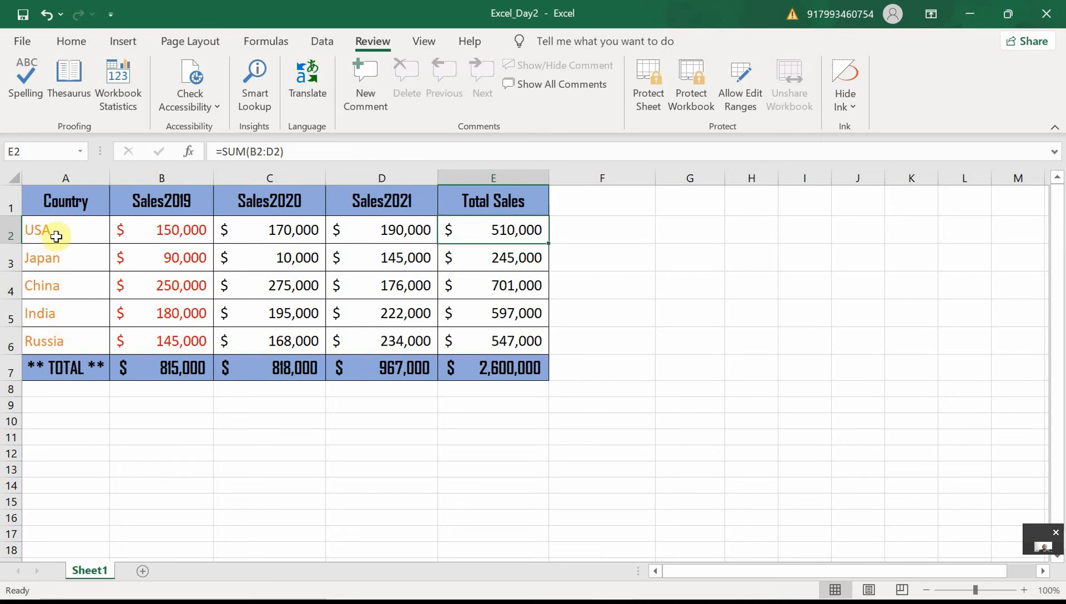
# Add a column header NO in cell F1, beside Total Sales
pyautogui.click(577, 203)
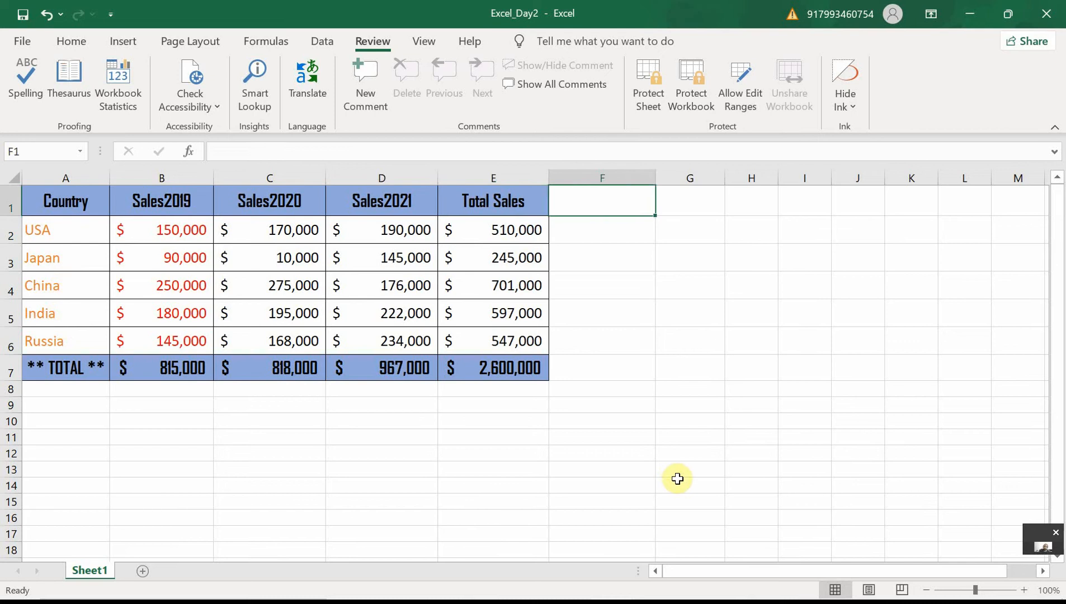
pyautogui.write('NO')
pyautogui.press('Return')
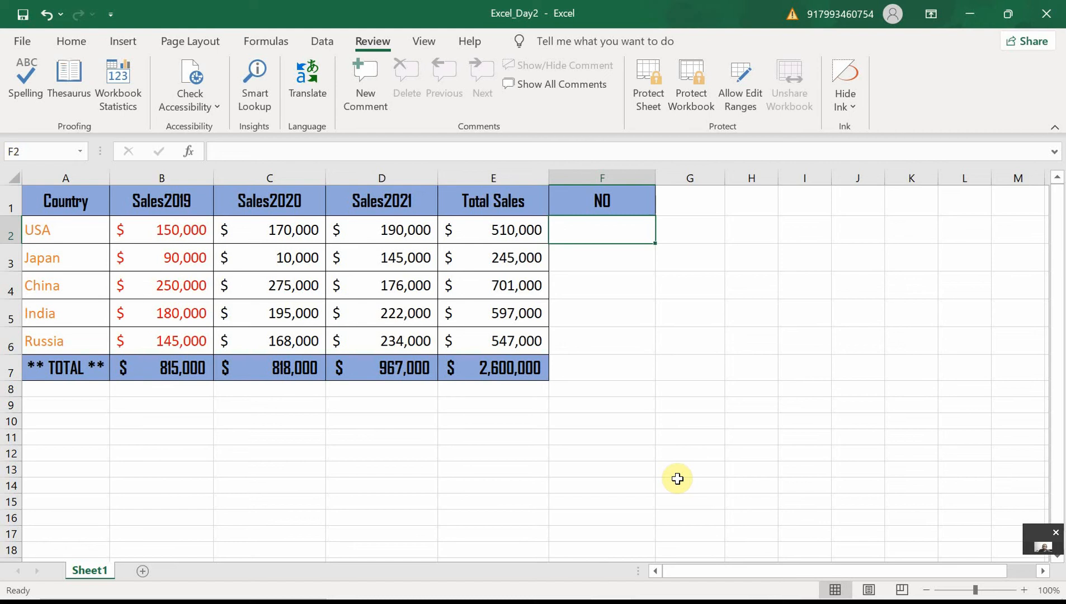
# Number the five country rows by entering 1, 2, 3, 4 and 5 in cells F2:F6
pyautogui.write('1')
pyautogui.press('Return')
pyautogui.write('2')
pyautogui.press('Return')
pyautogui.write('3')
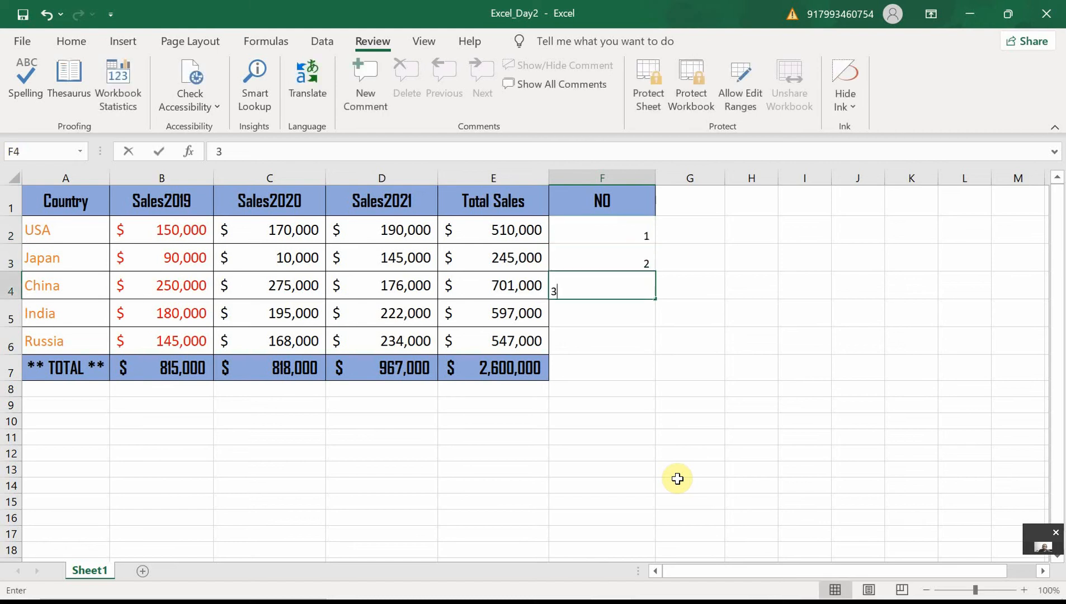
pyautogui.press('Return')
pyautogui.write('4')
pyautogui.press('Return')
pyautogui.write('5')
pyautogui.press('Return')
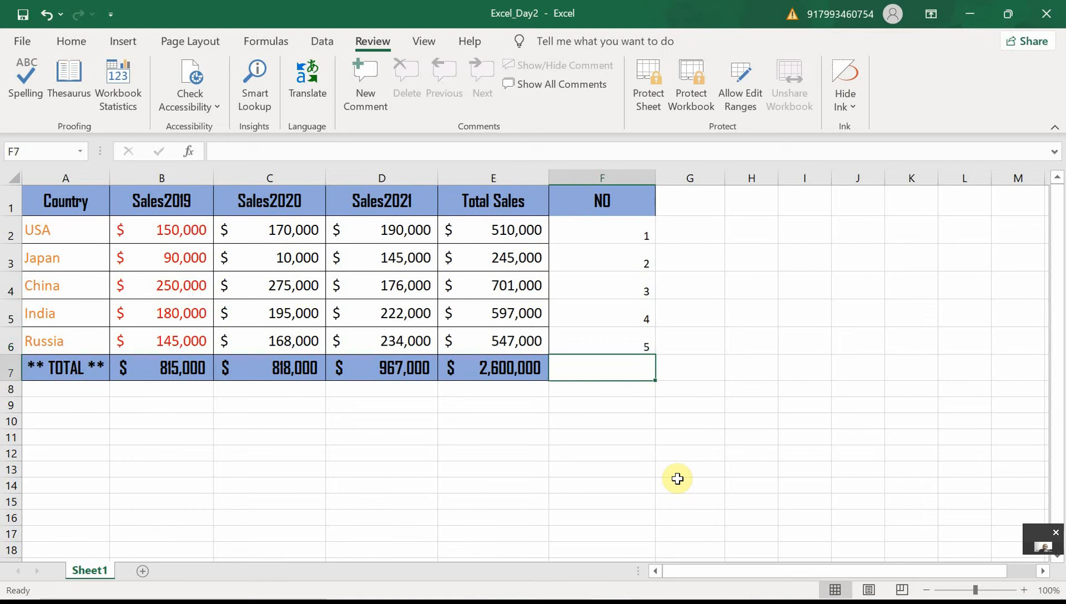
# Clear the numbers from cells F2:F6 of the NO column
pyautogui.press('Up')
pyautogui.press('Up')
pyautogui.press('Up')
pyautogui.press('Up')
pyautogui.press('Up')
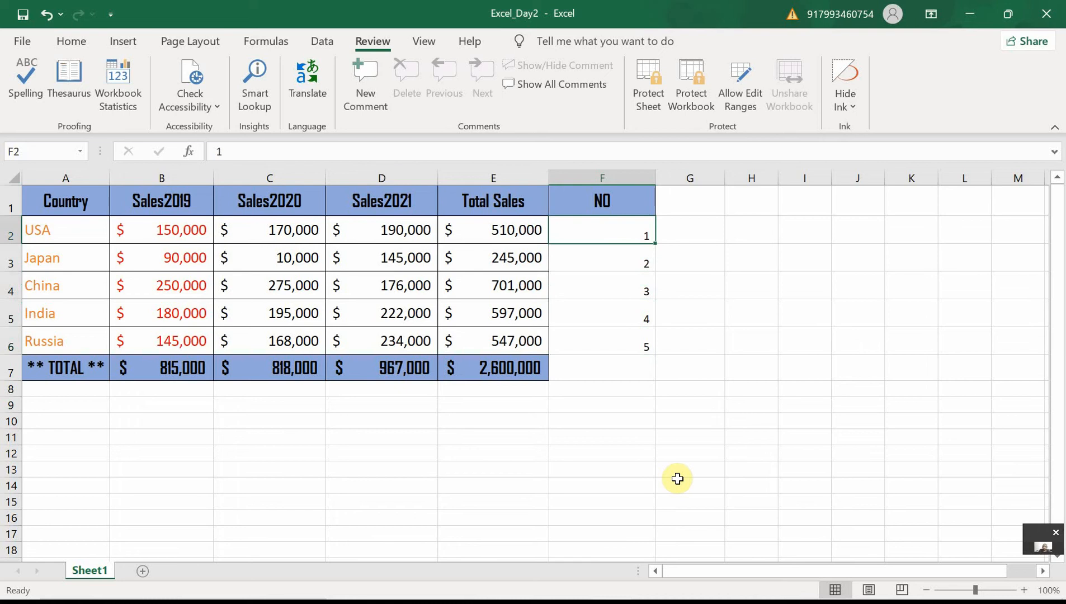
pyautogui.hotkey('shift', 'Down')
pyautogui.hotkey('shift', 'Down')
pyautogui.hotkey('shift', 'Down')
pyautogui.hotkey('shift', 'Down')
pyautogui.hotkey('shift', 'Down')
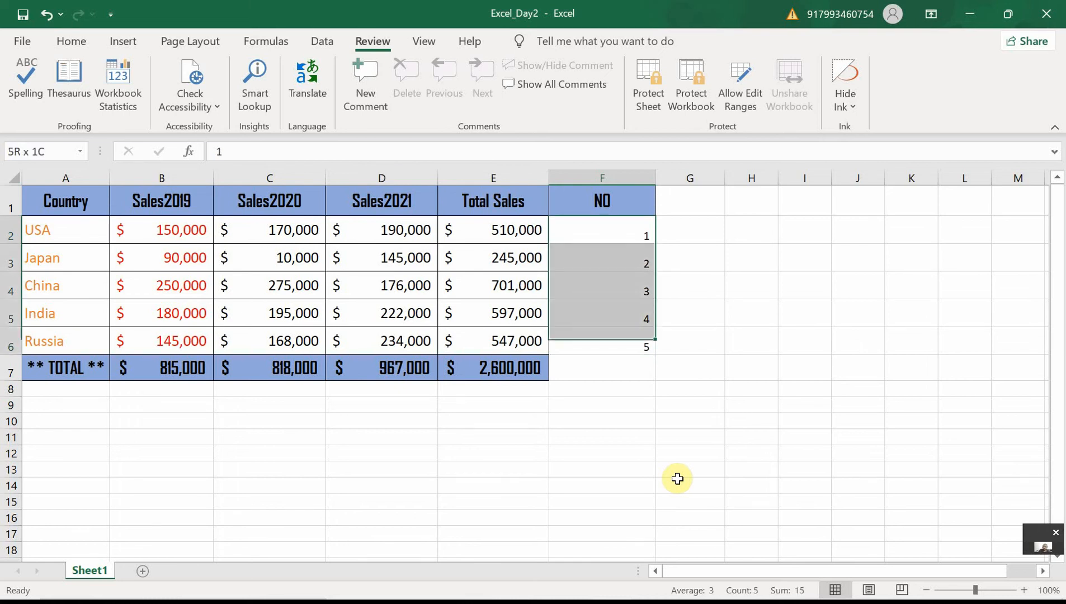
pyautogui.hotkey('shift', 'Up')
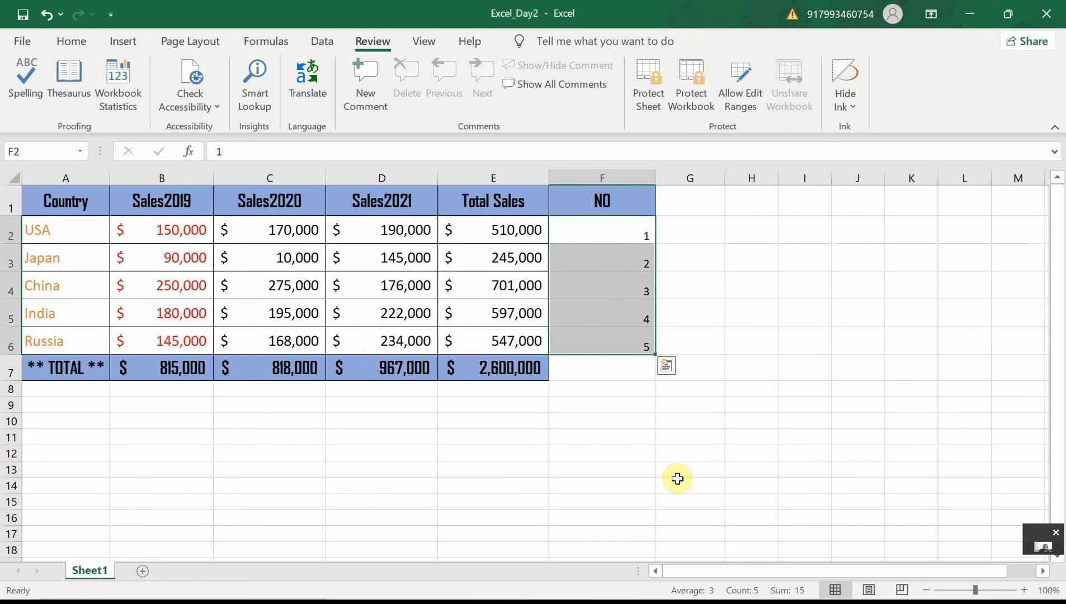
pyautogui.press('Delete')
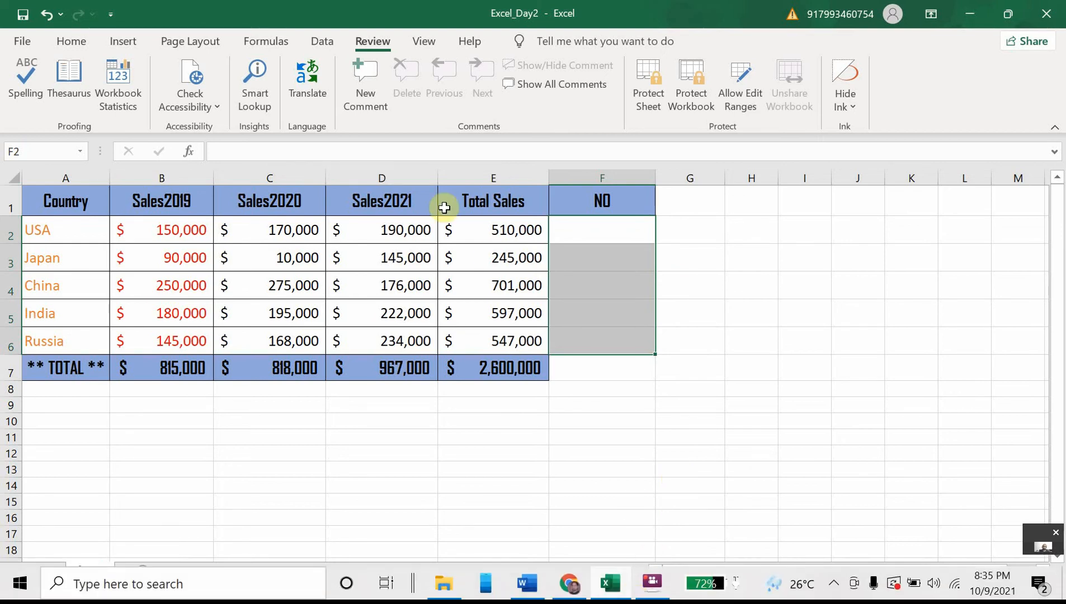
# Start a number series in the NO column with 1 in F2 and 2 in F3
pyautogui.click(623, 232)
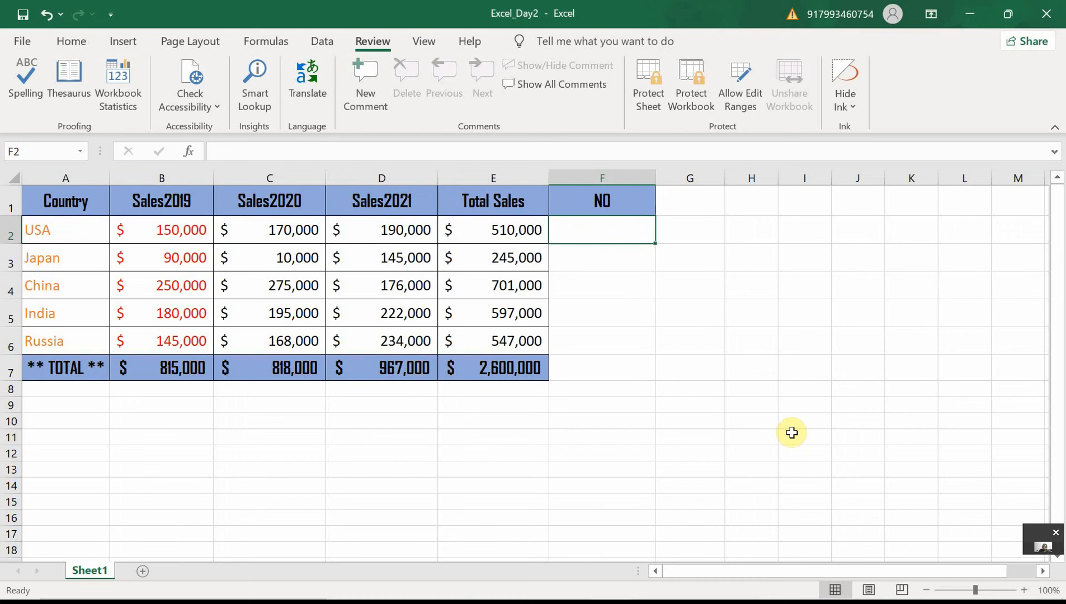
pyautogui.write('1')
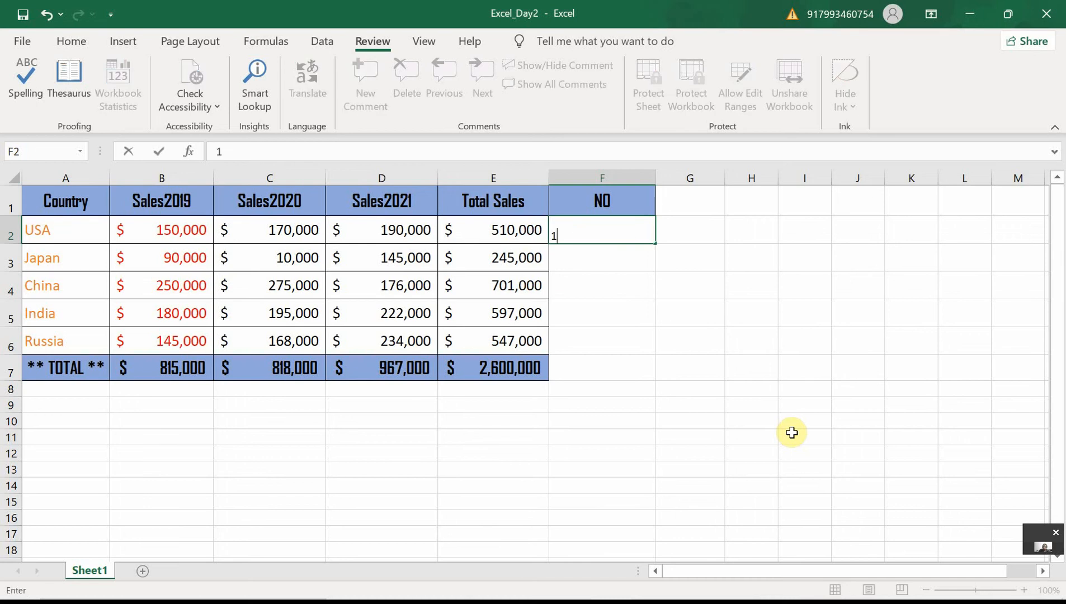
pyautogui.press('Return')
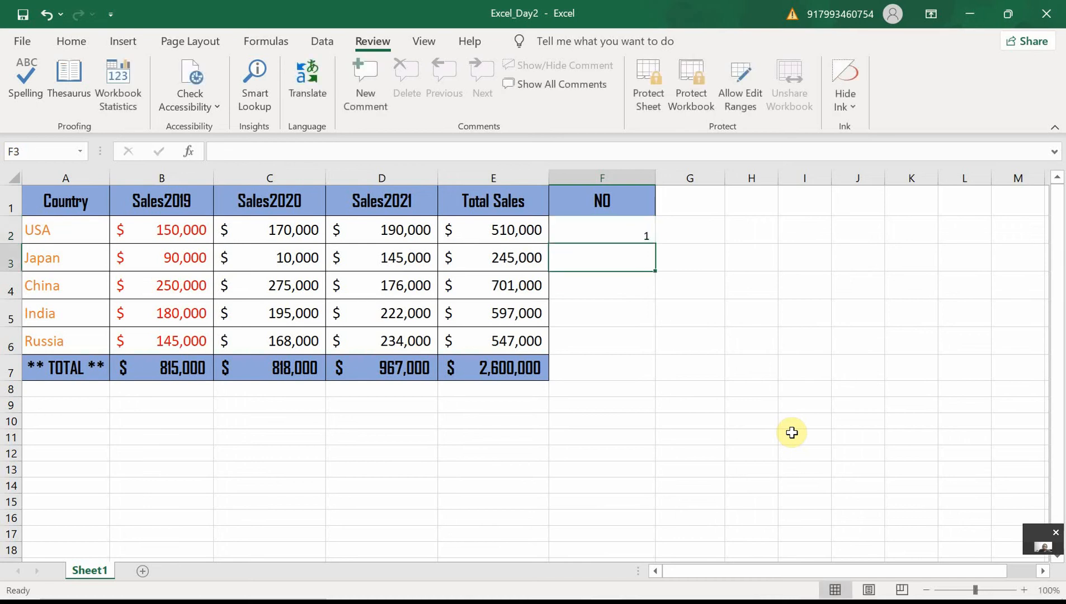
pyautogui.write('2')
pyautogui.press('Return')
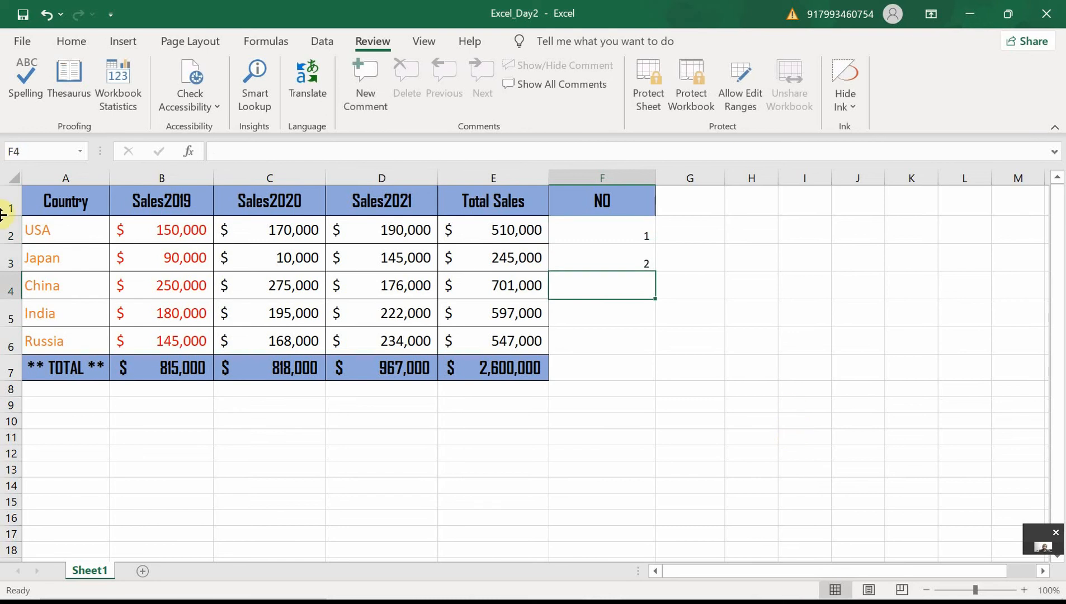
# Fill the number series from F2:F3 down to F6, undoing the first fill and repeating it
pyautogui.click(12, 228)
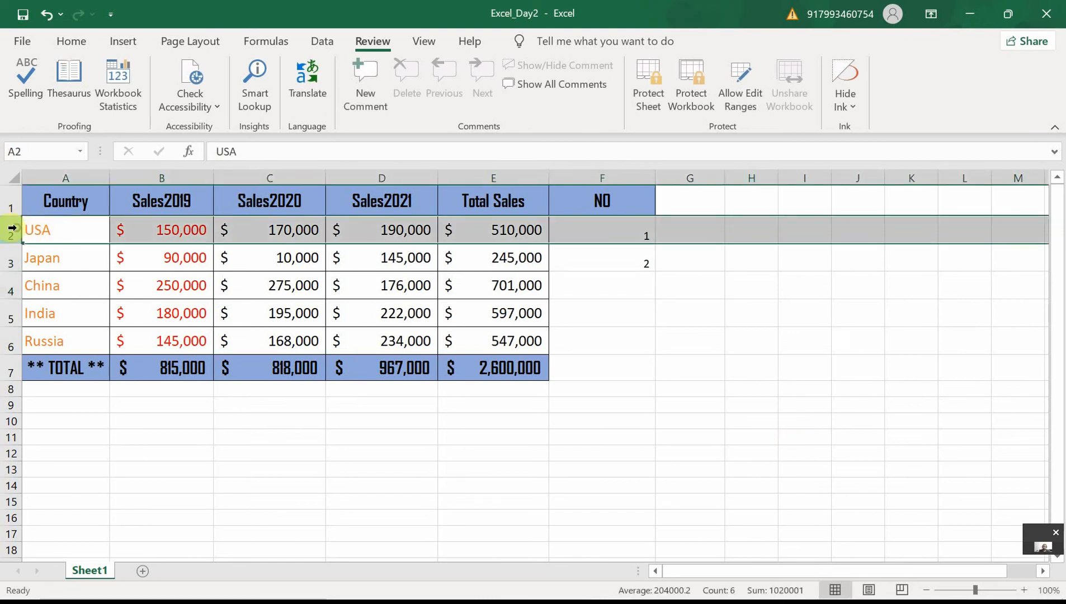
pyautogui.click(12, 259)
pyautogui.click(624, 229)
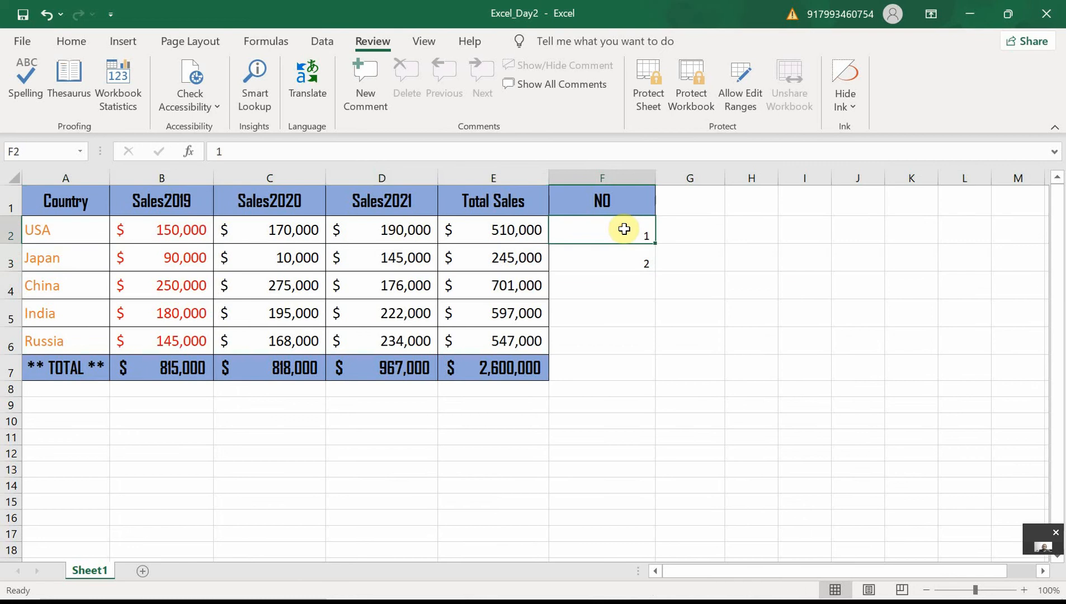
pyautogui.moveTo(623, 229); pyautogui.dragTo(653, 351)
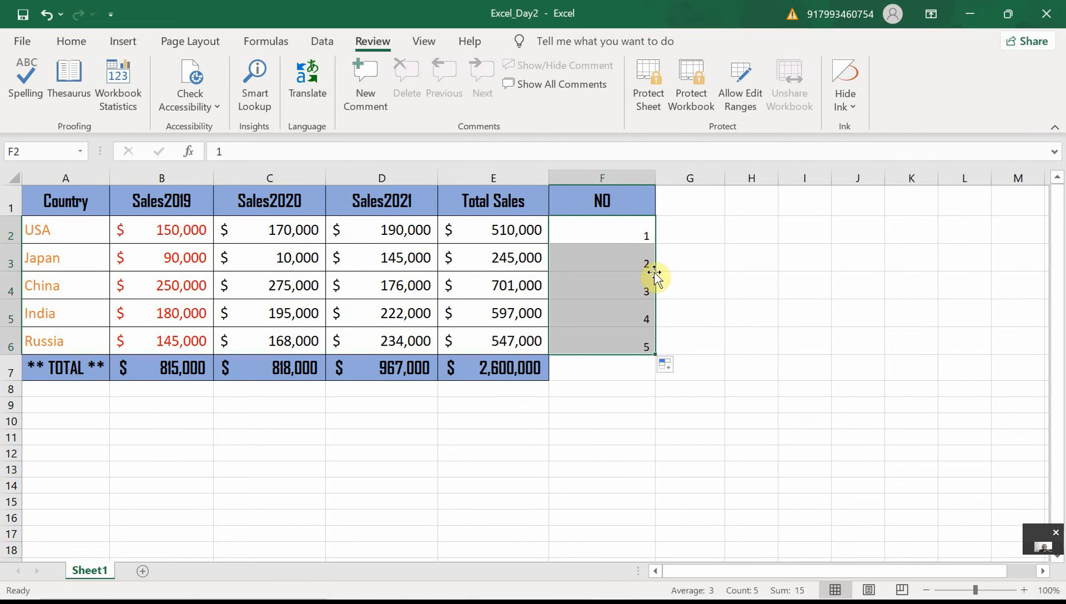
pyautogui.hotkey('ctrl', 'z')
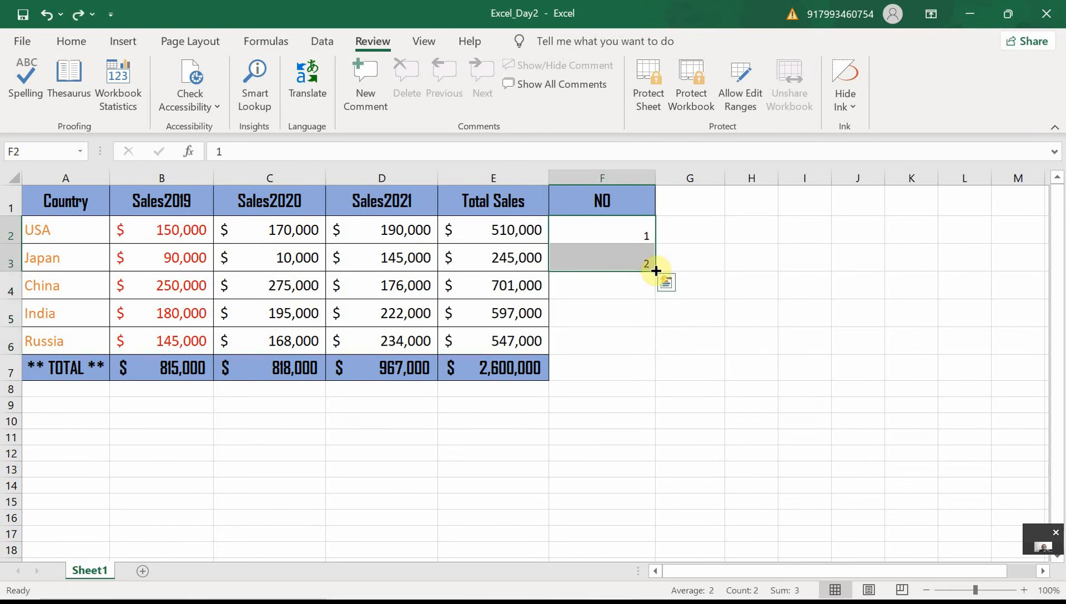
pyautogui.doubleClick(656, 271)
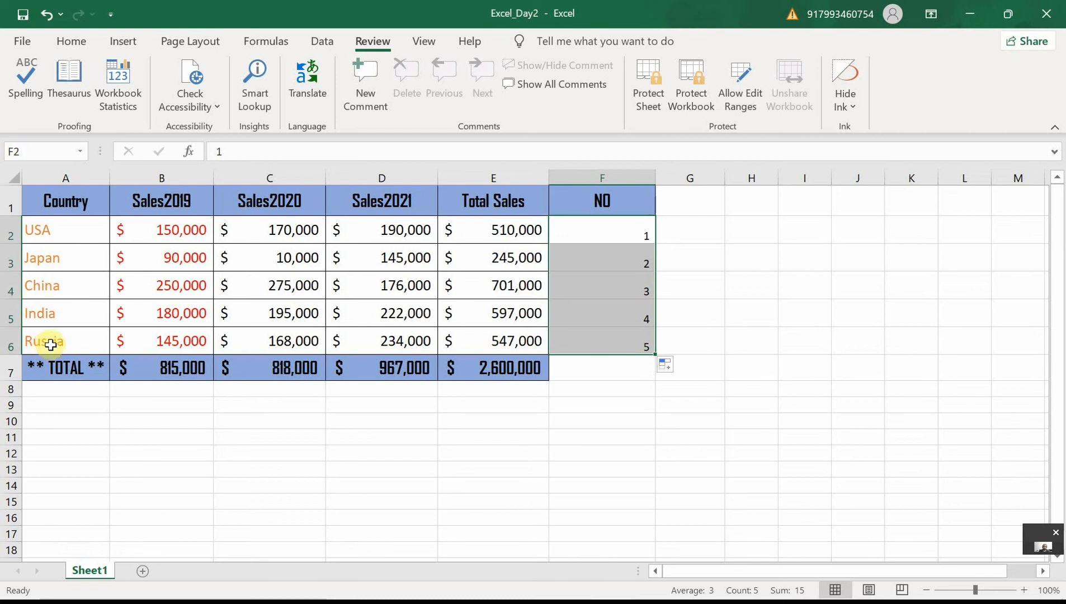
pyautogui.click(639, 350)
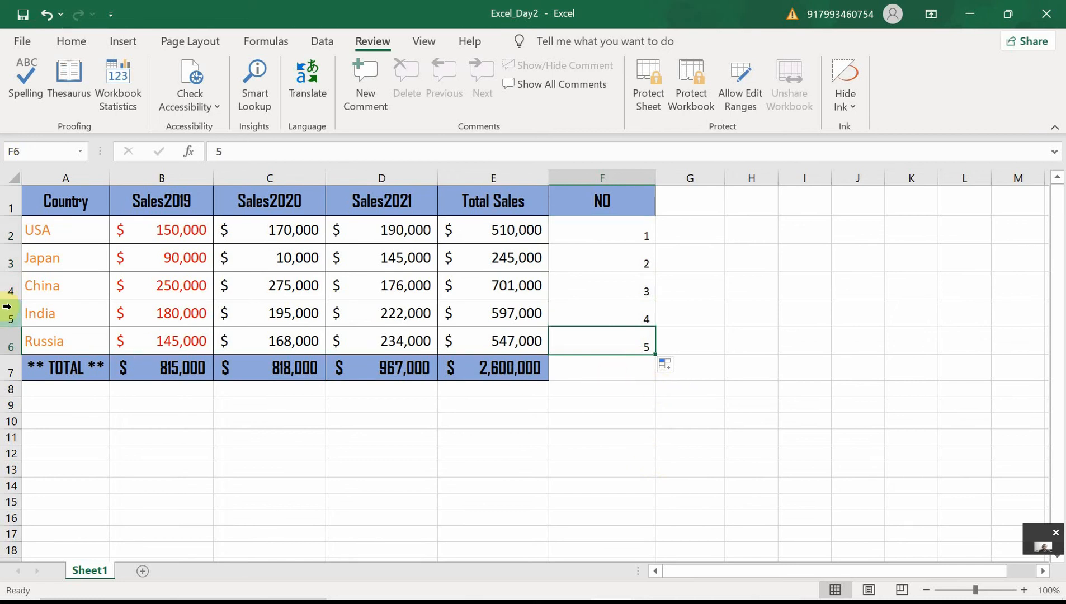
# Delete the entire China row from the sheet and undo the deletion
pyautogui.click(8, 289)
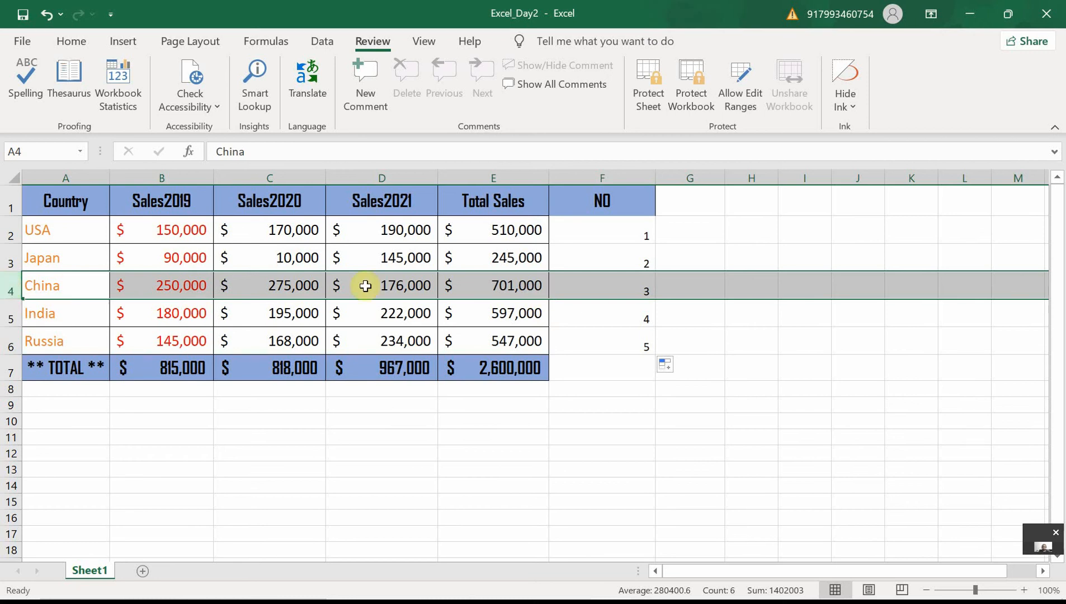
pyautogui.rightClick(8, 285)
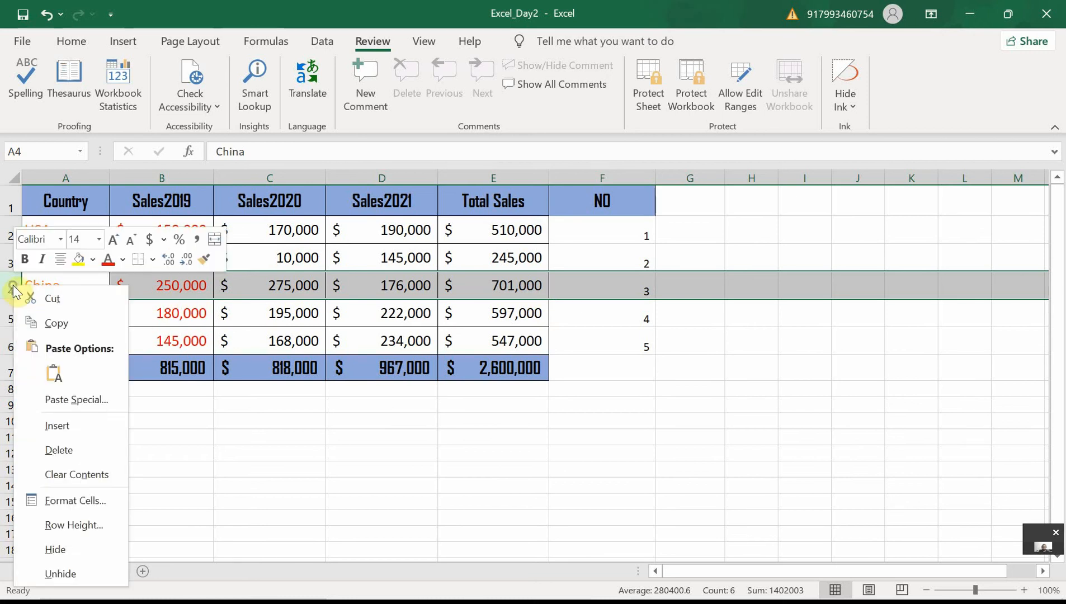
pyautogui.click(93, 457)
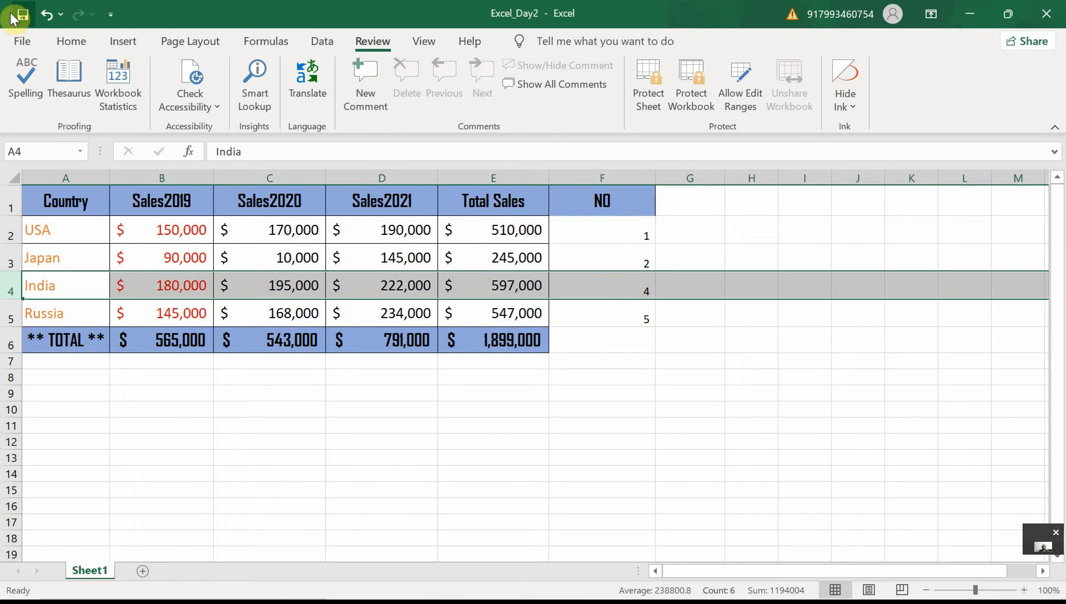
pyautogui.click(48, 17)
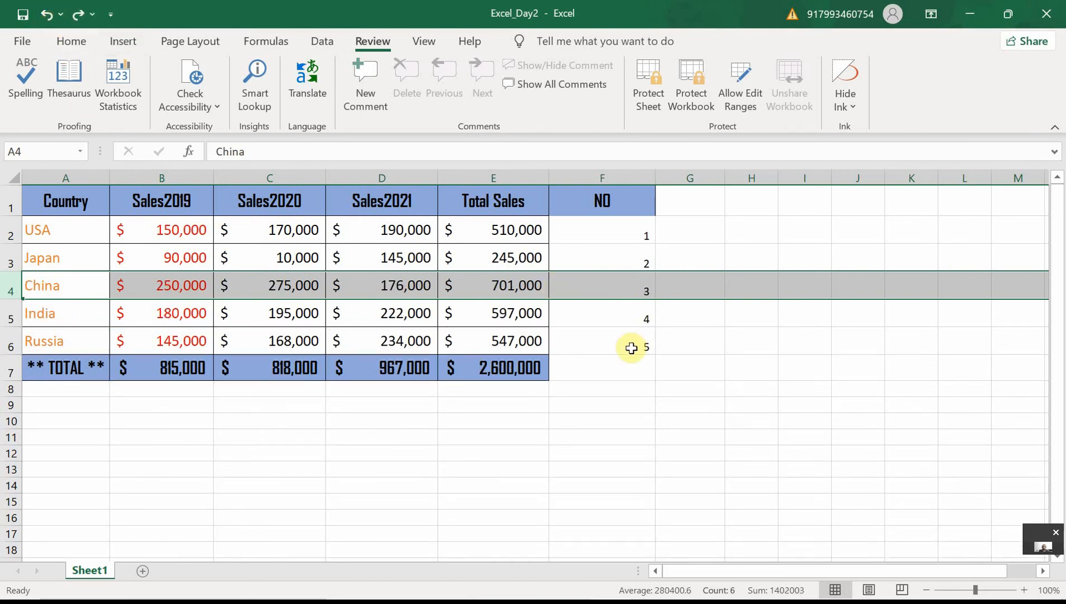
# Enter the formula =ROW(A2) in cell F2 and clear the typed numbers from F3:F6
pyautogui.click(631, 348)
pyautogui.click(631, 234)
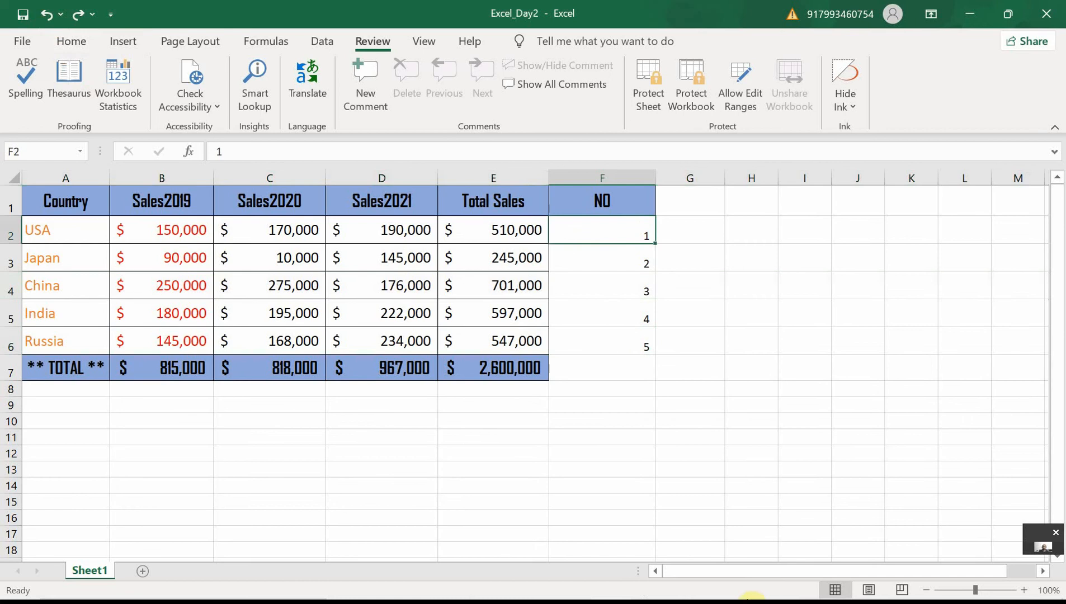
pyautogui.moveTo(751, 599)
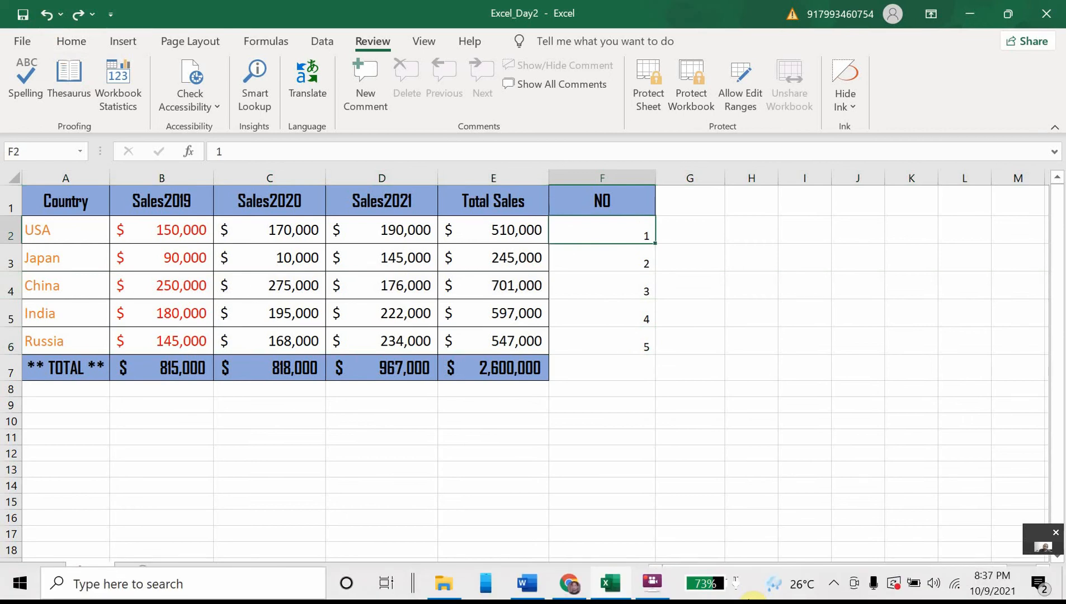
pyautogui.write('=row')
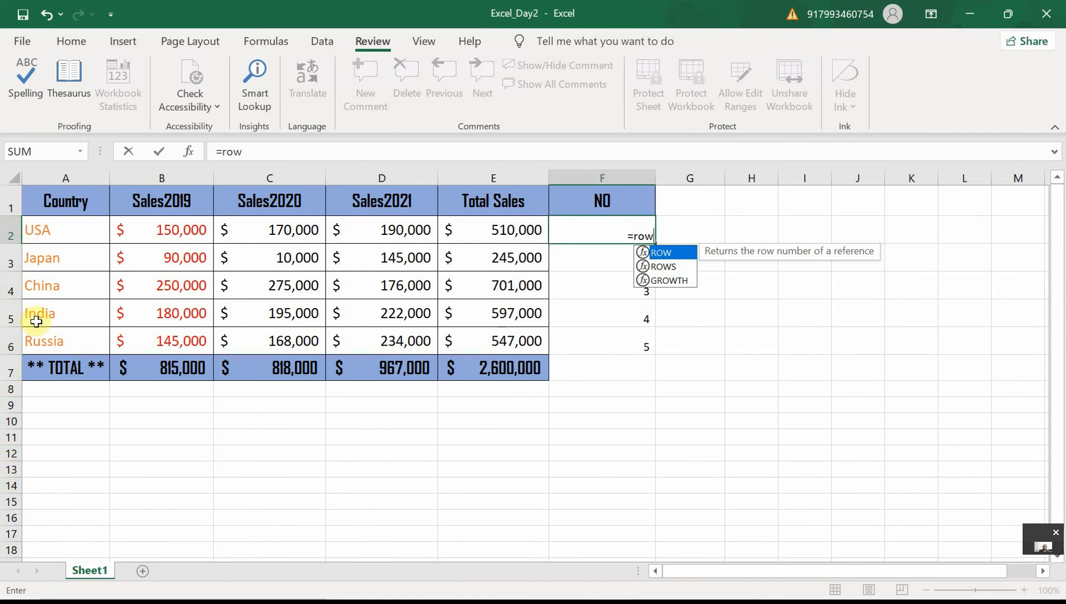
pyautogui.press('Tab')
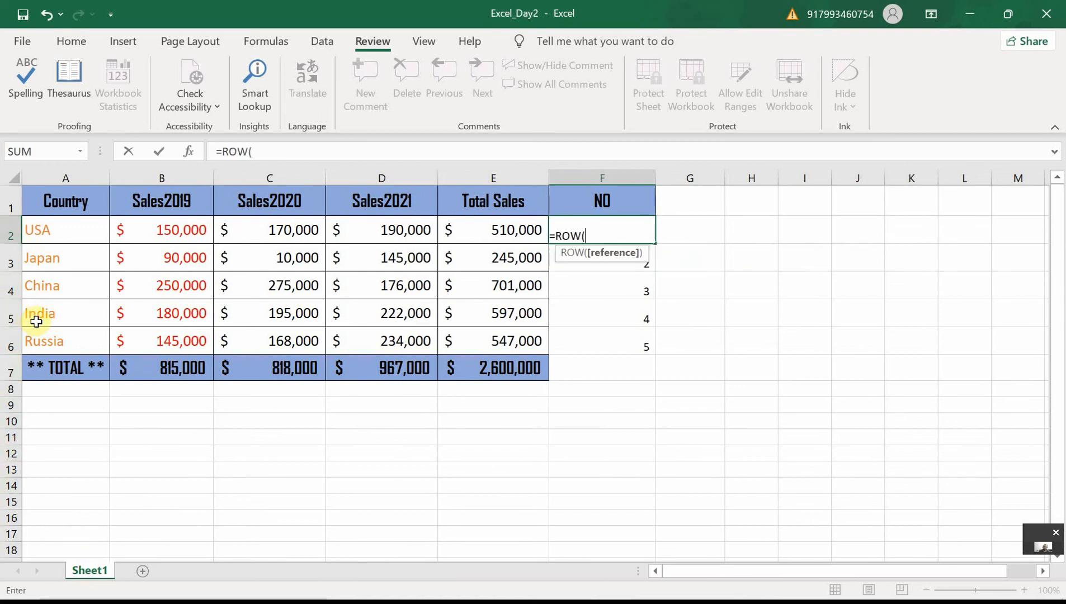
pyautogui.click(44, 232)
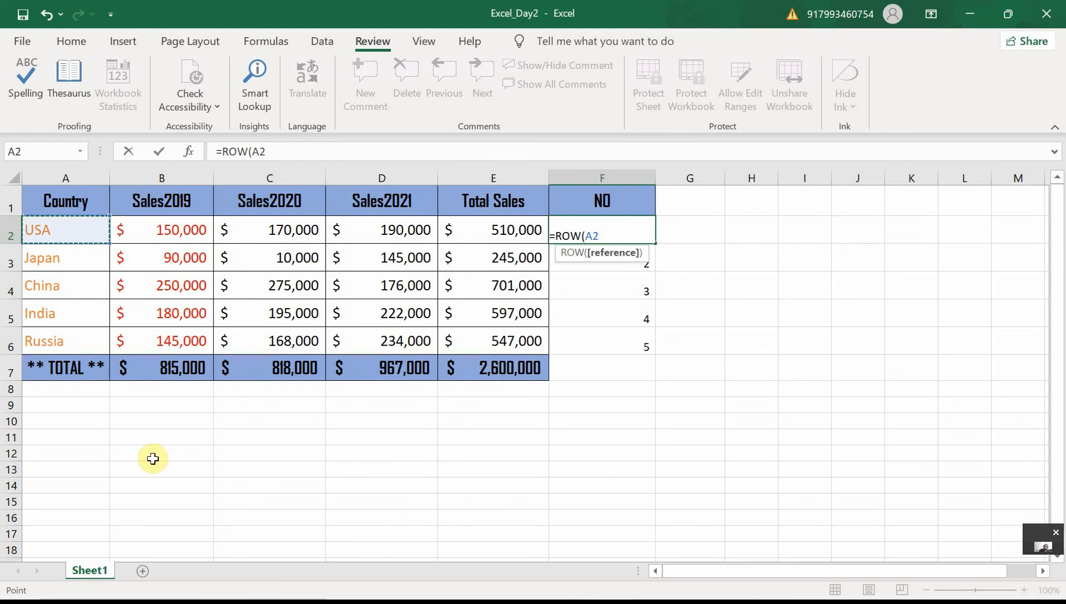
pyautogui.write(')')
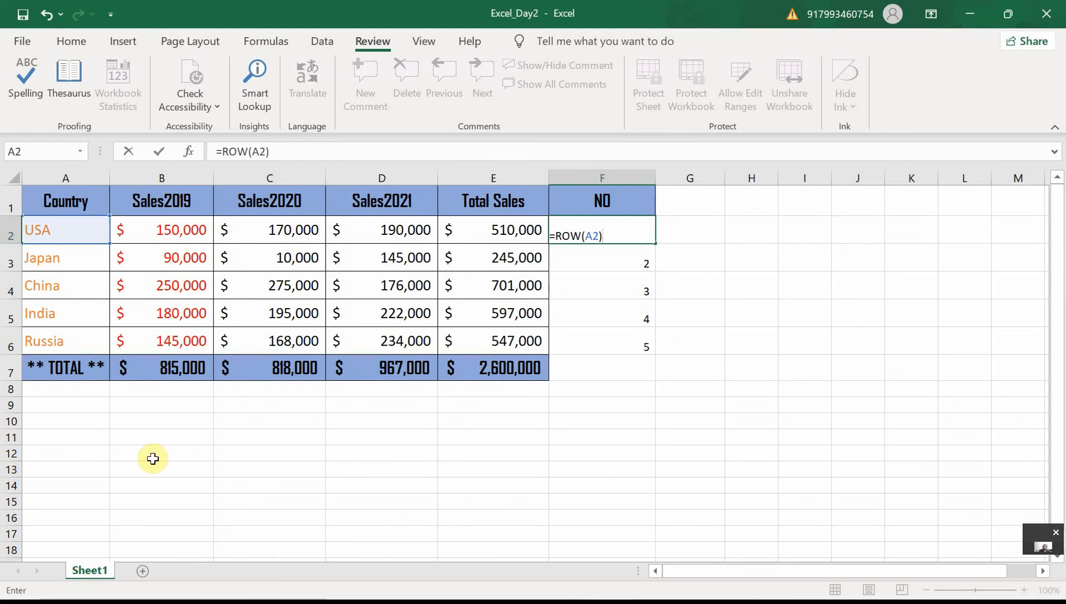
pyautogui.press('Return')
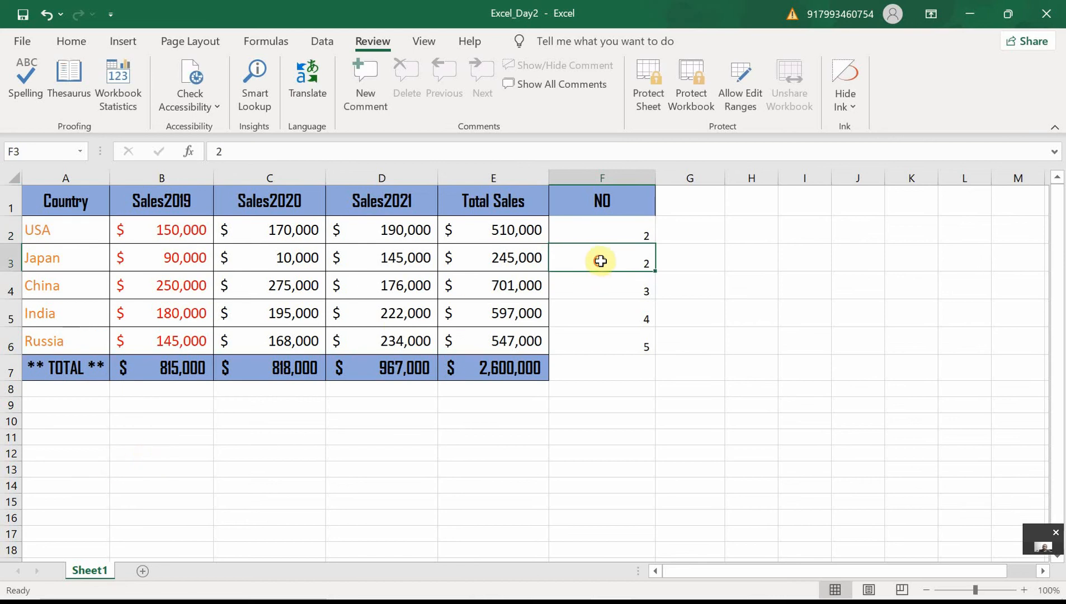
pyautogui.moveTo(602, 261); pyautogui.dragTo(615, 331)
pyautogui.press('Delete')
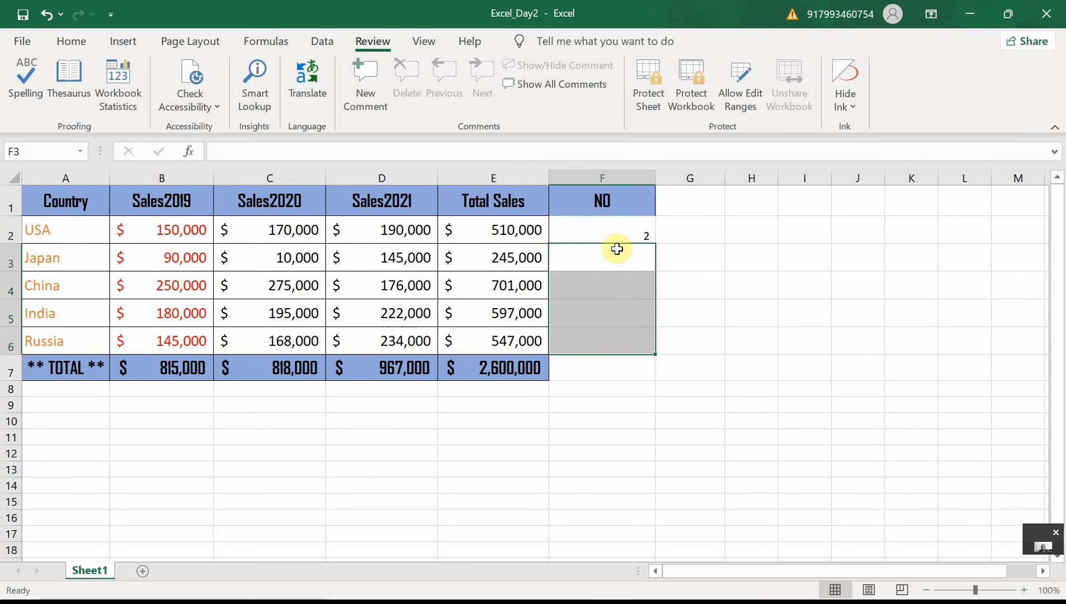
# Change the formula in F2 to =ROW(A2)-1 and fill it down to F6
pyautogui.click(614, 230)
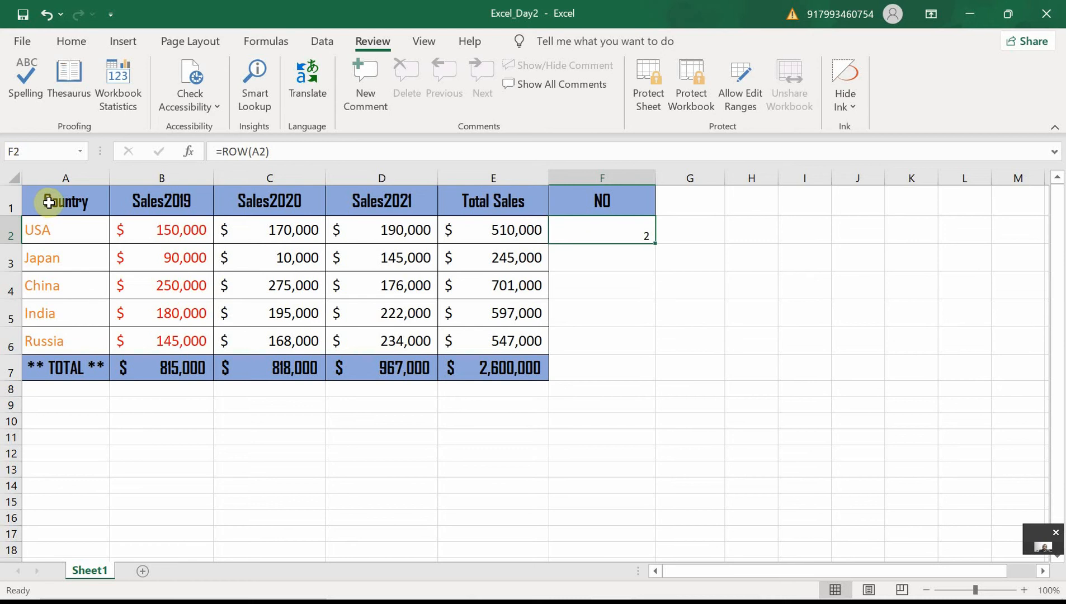
pyautogui.click(309, 150)
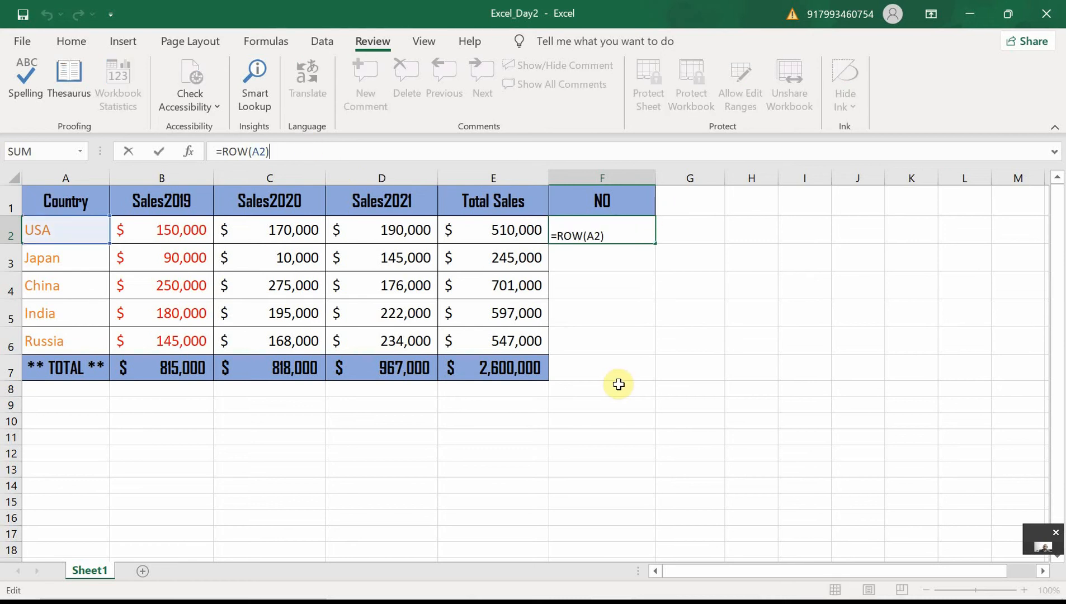
pyautogui.write('-1')
pyautogui.press('Return')
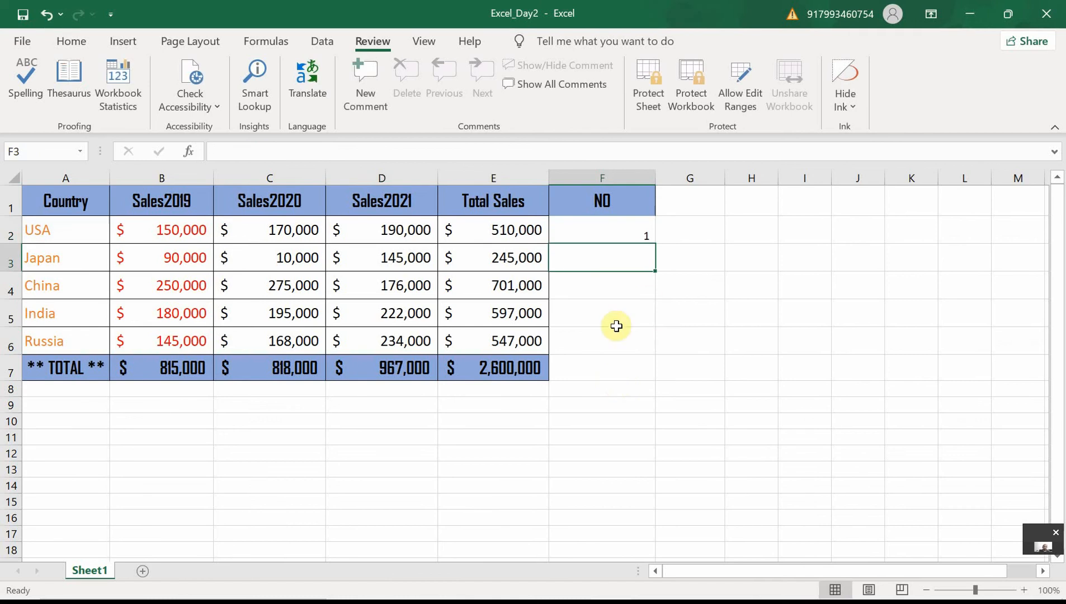
pyautogui.click(632, 233)
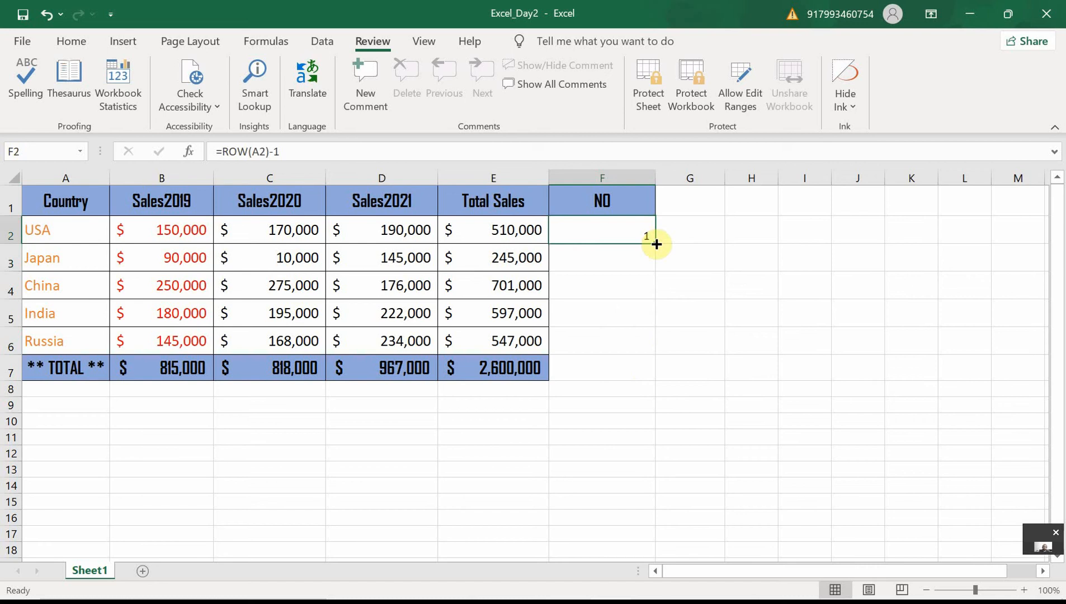
pyautogui.moveTo(656, 244); pyautogui.dragTo(655, 353)
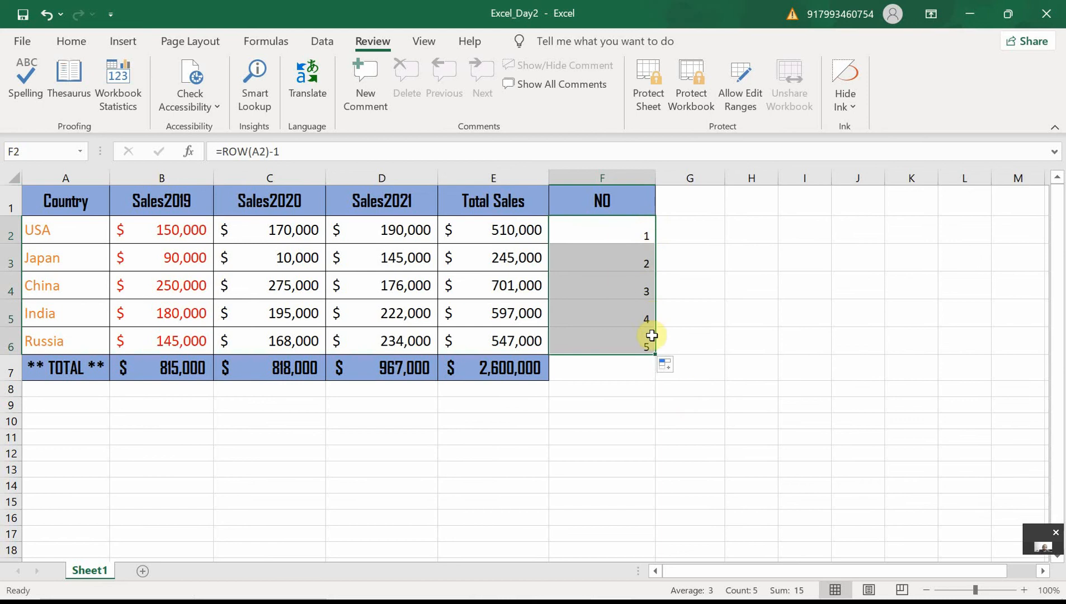
# Delete the entire China row to test the formula numbering, and undo the deletion
pyautogui.click(12, 287)
pyautogui.rightClick(11, 286)
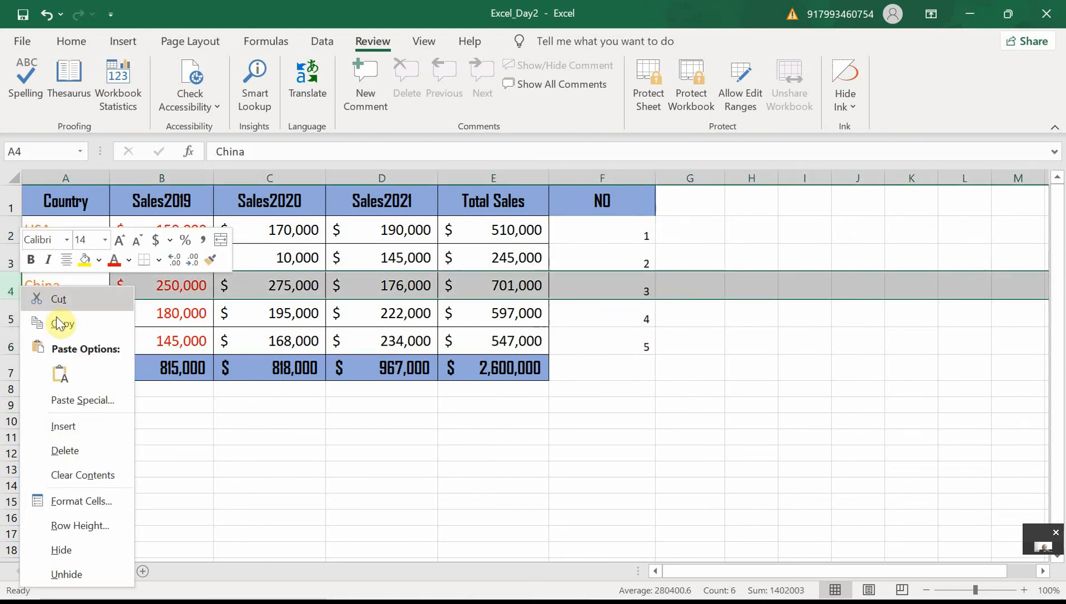
pyautogui.click(97, 449)
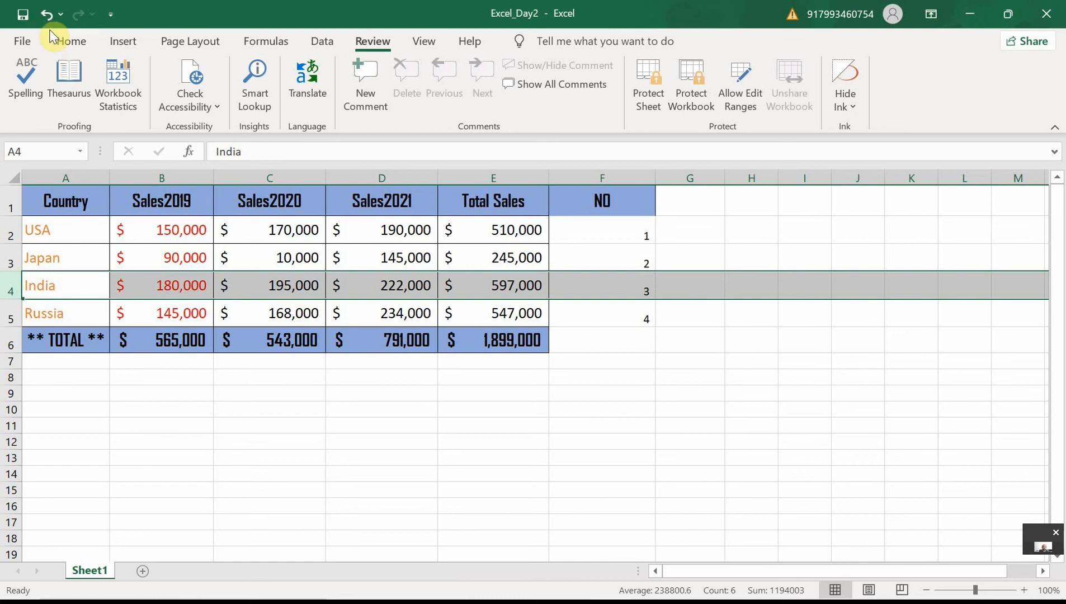
pyautogui.click(47, 15)
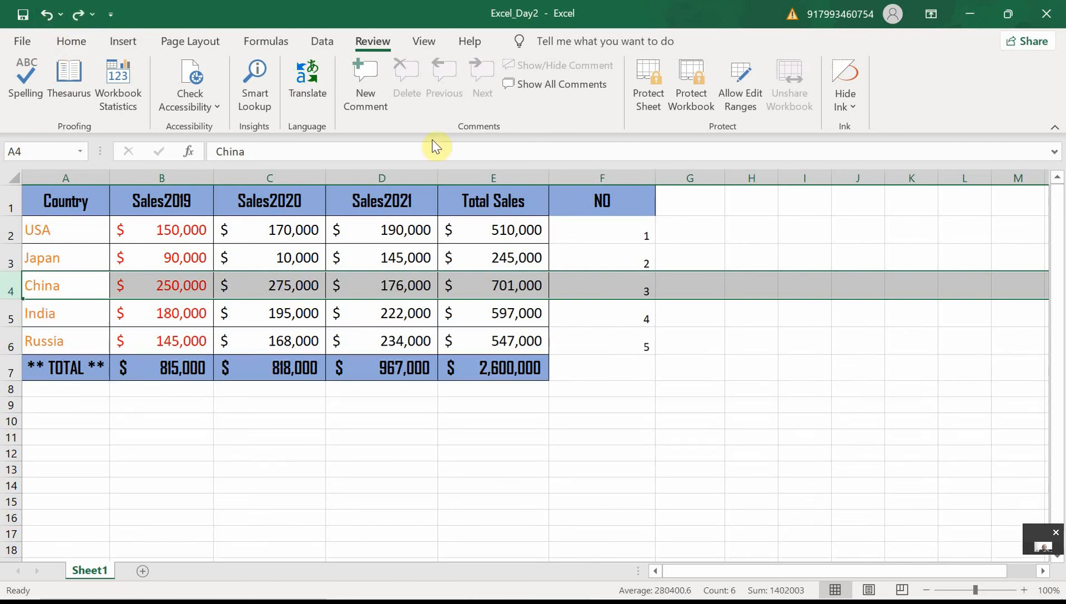
pyautogui.click(652, 430)
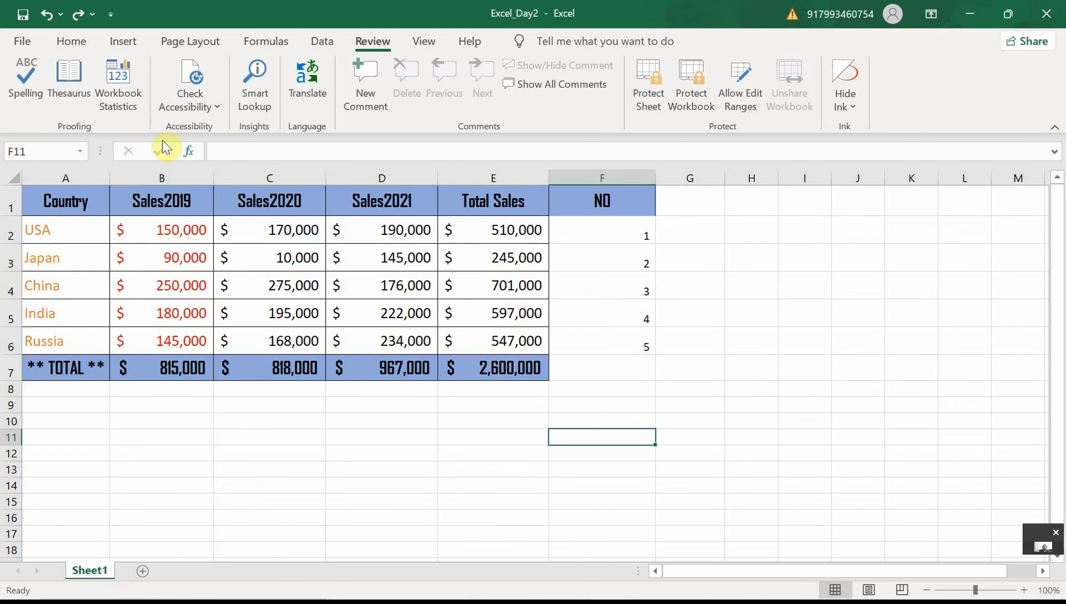
# Copy the formatting of country cell A2 onto the numbers in F2:F6 with Format Painter
pyautogui.click(61, 226)
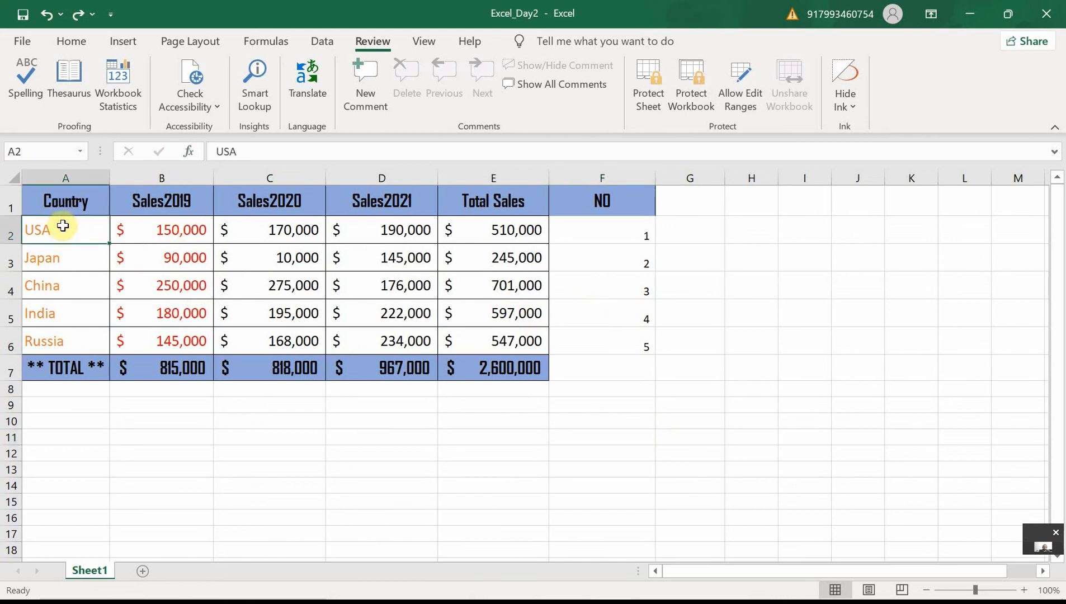
pyautogui.click(70, 45)
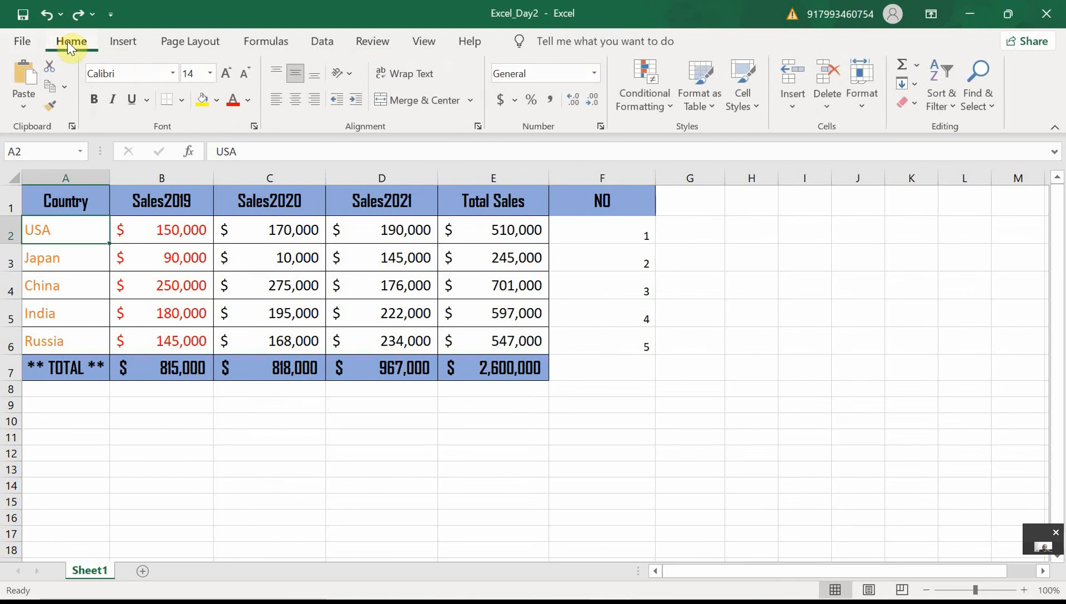
pyautogui.click(51, 106)
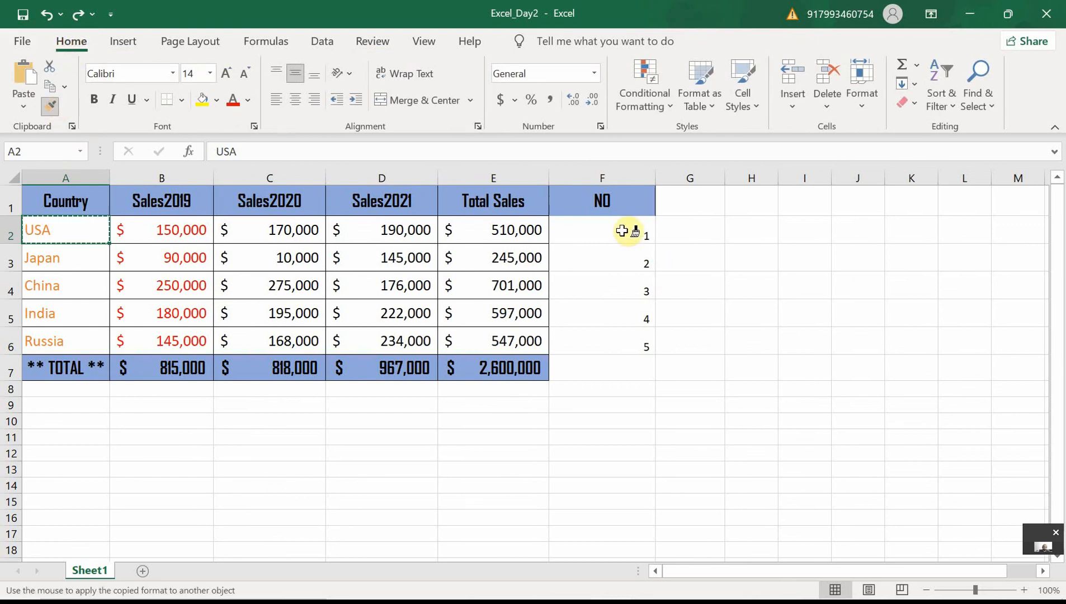
pyautogui.moveTo(622, 231); pyautogui.dragTo(624, 351)
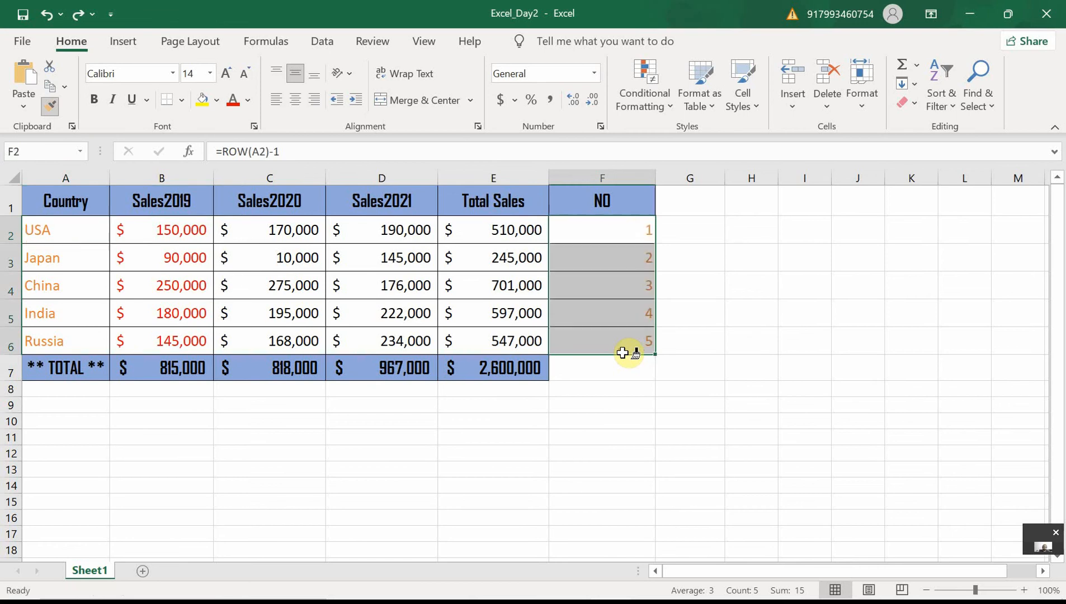
pyautogui.click(609, 379)
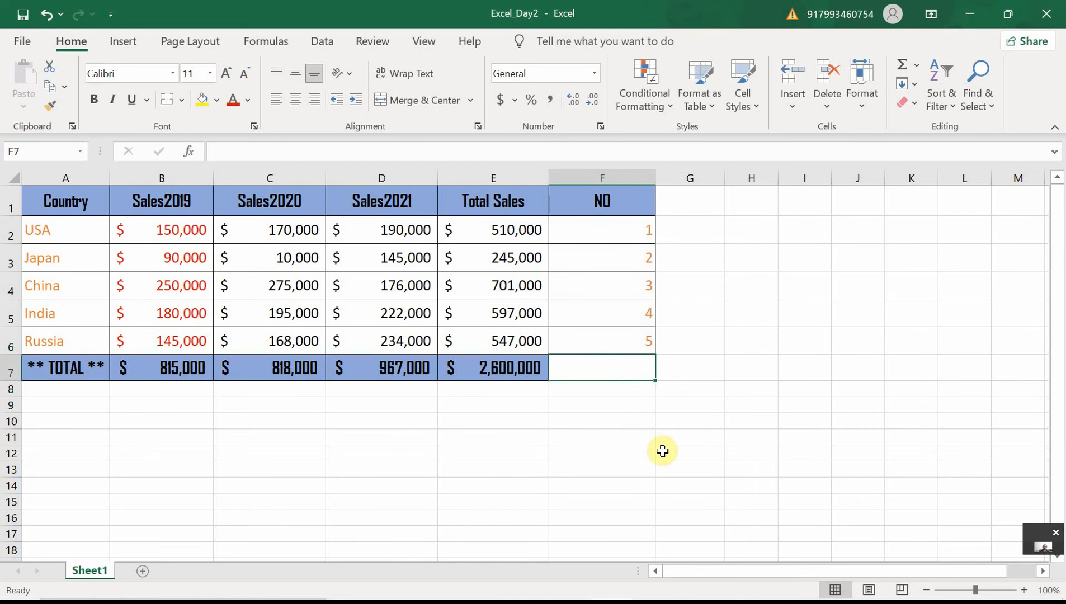
# Autofit the width of the NO column and widen it slightly
pyautogui.doubleClick(657, 174)
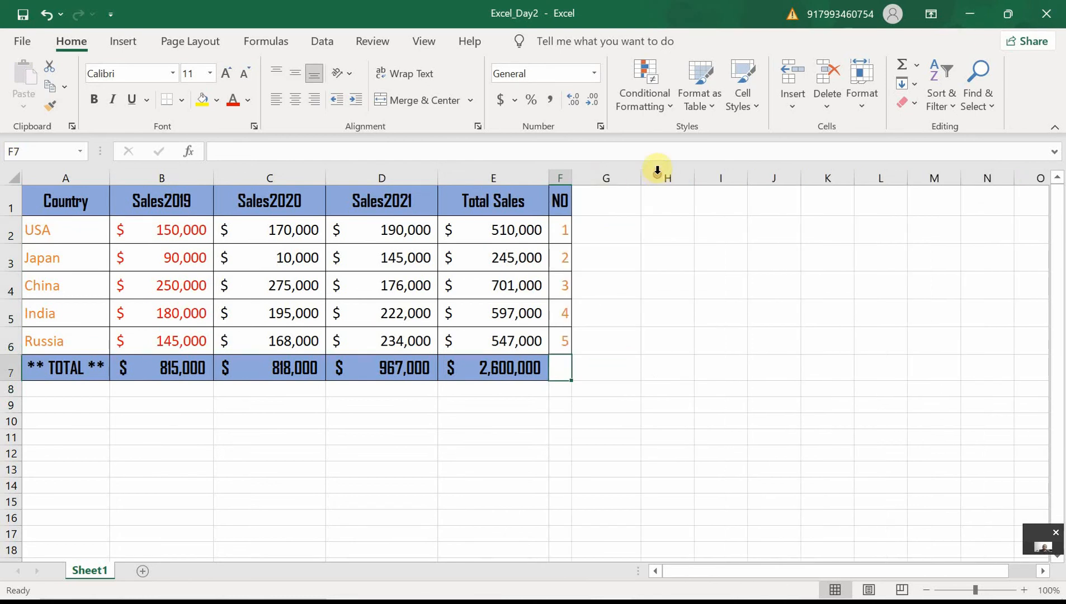
pyautogui.moveTo(573, 180); pyautogui.dragTo(585, 181)
pyautogui.click(577, 178)
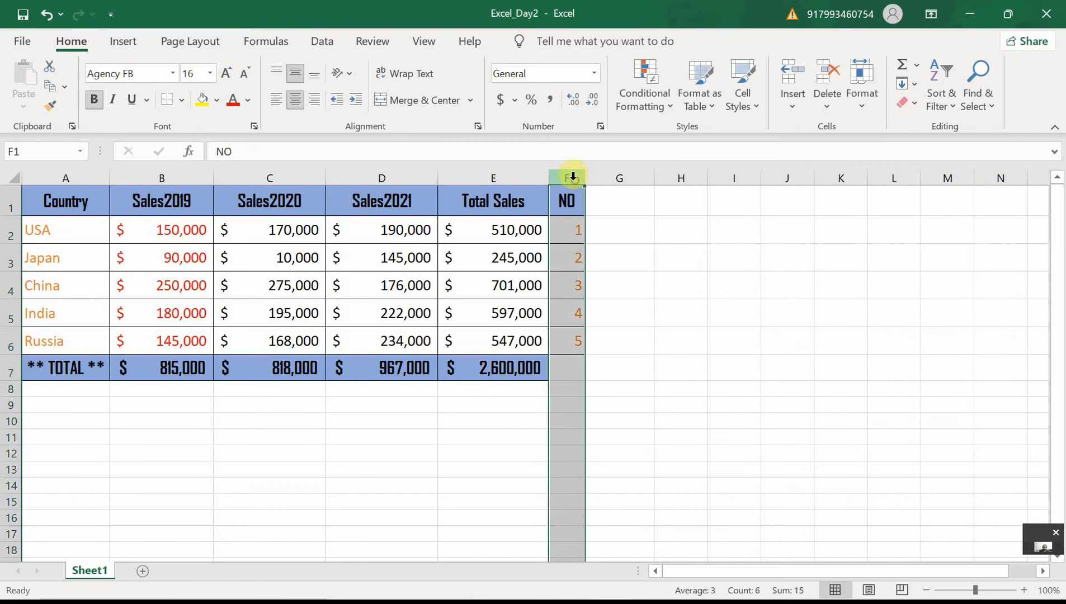
pyautogui.click(623, 314)
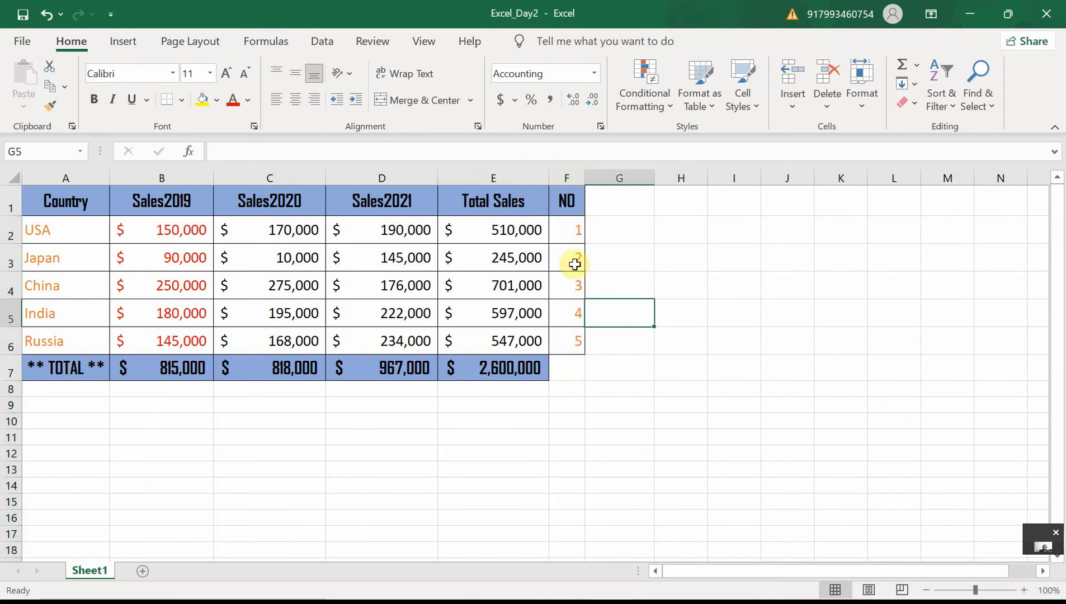
# Center the contents of the entire NO column horizontally and make the column wider
pyautogui.click(566, 174)
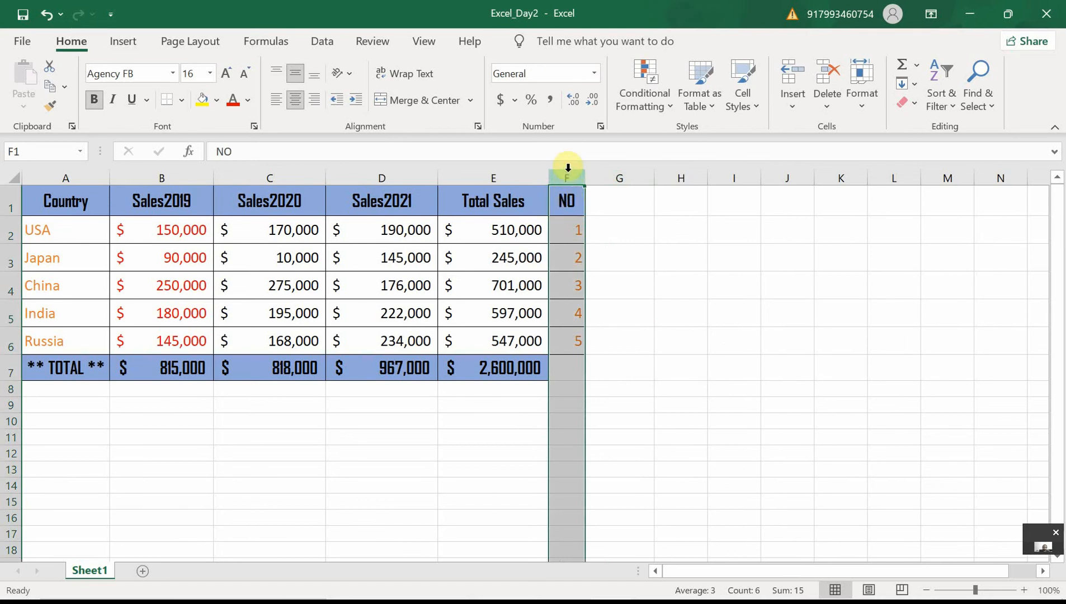
pyautogui.click(567, 228)
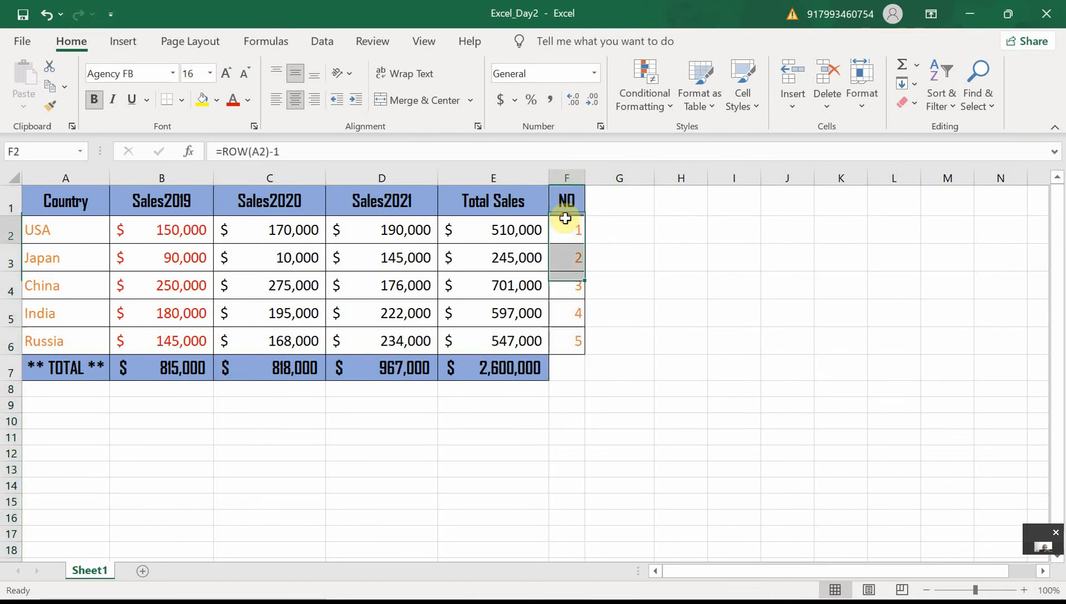
pyautogui.click(565, 168)
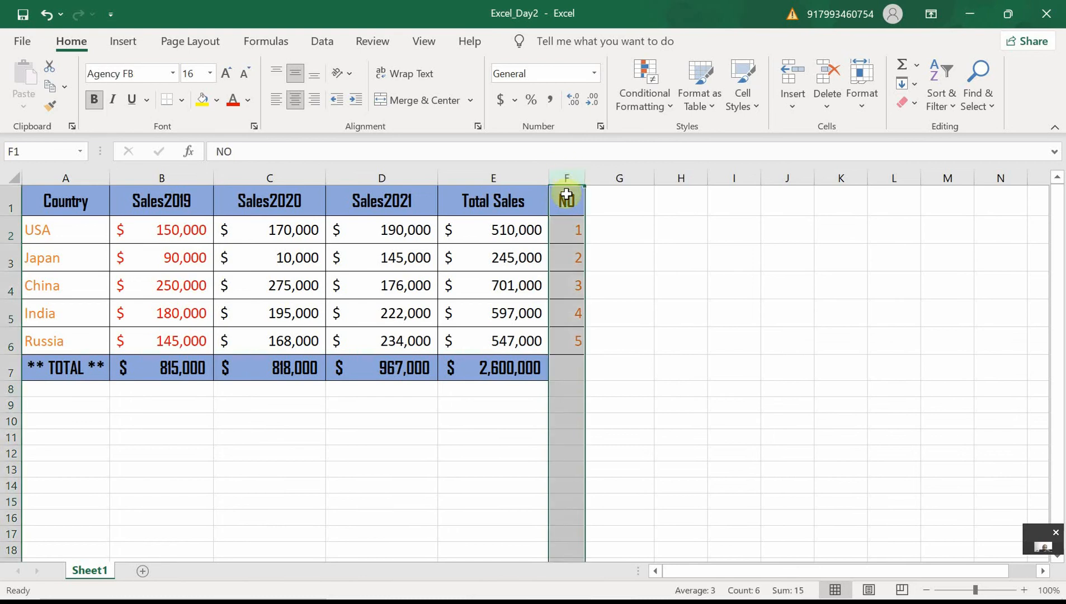
pyautogui.click(296, 102)
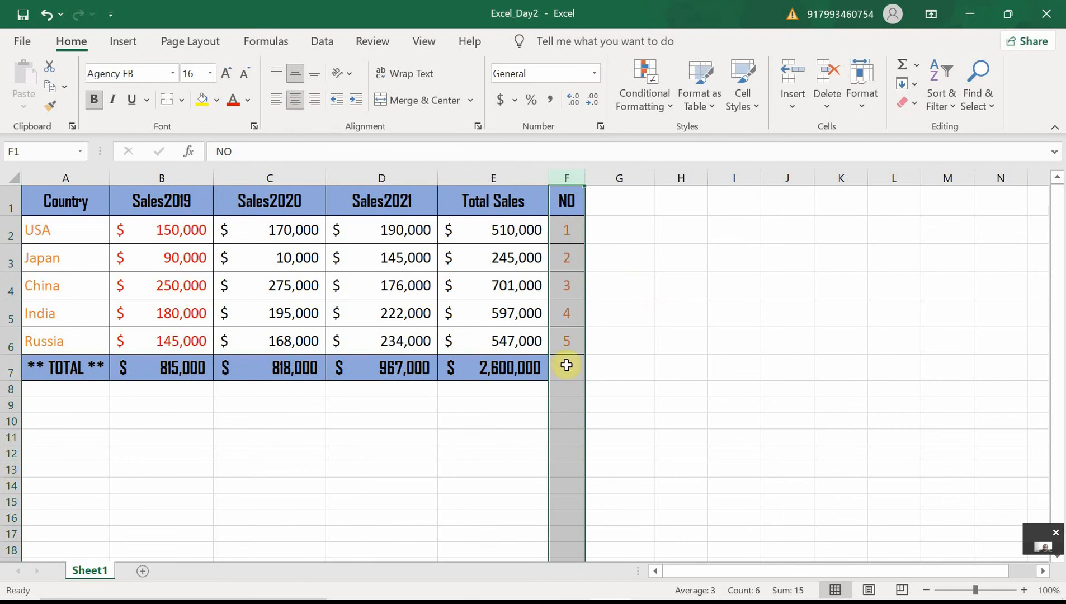
pyautogui.click(587, 401)
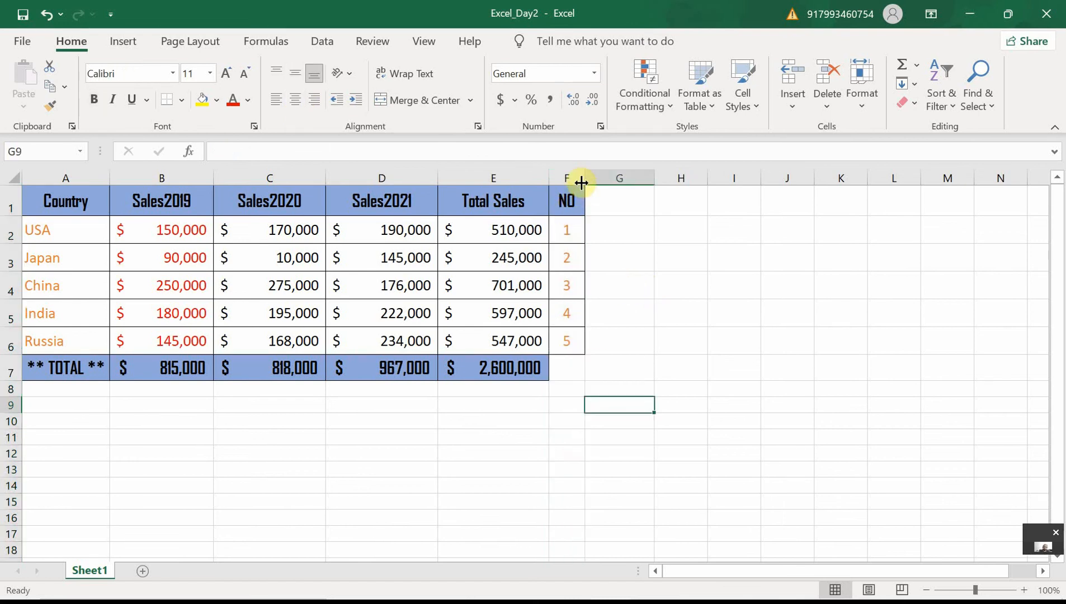
pyautogui.moveTo(585, 177); pyautogui.dragTo(635, 184)
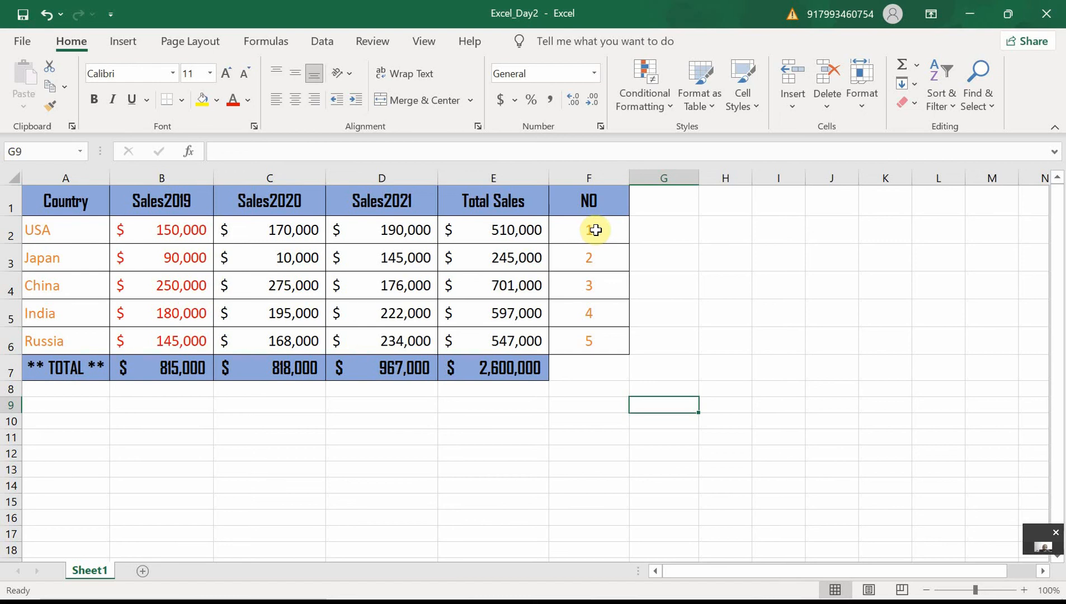
# Enter the formula =COUNTA(A2:A6) in F7 to count the country names in the TOTAL row
pyautogui.click(593, 365)
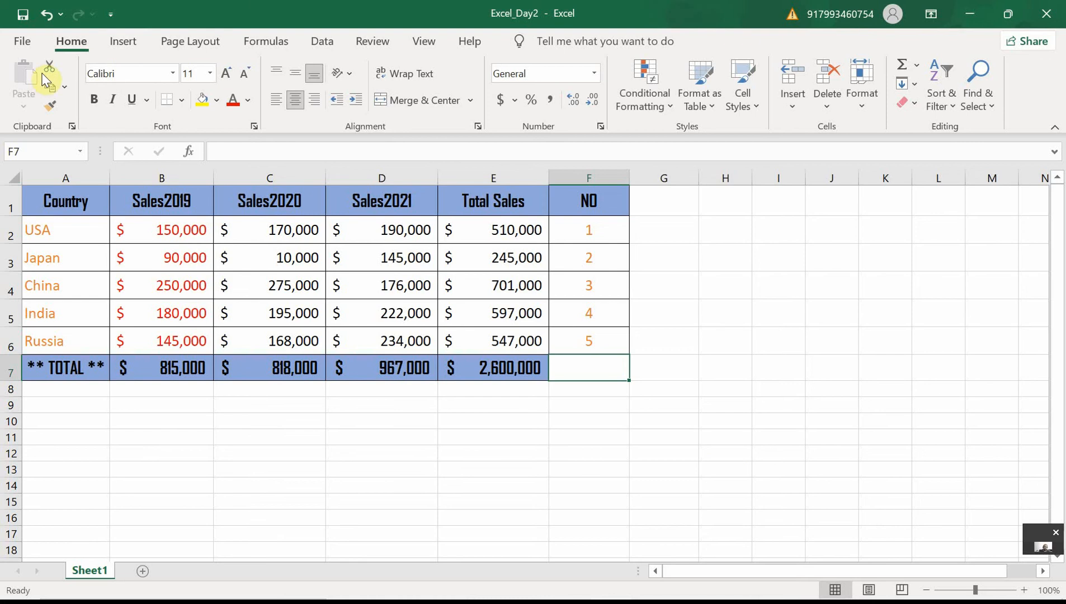
pyautogui.click(62, 237)
pyautogui.moveTo(62, 237); pyautogui.dragTo(68, 340)
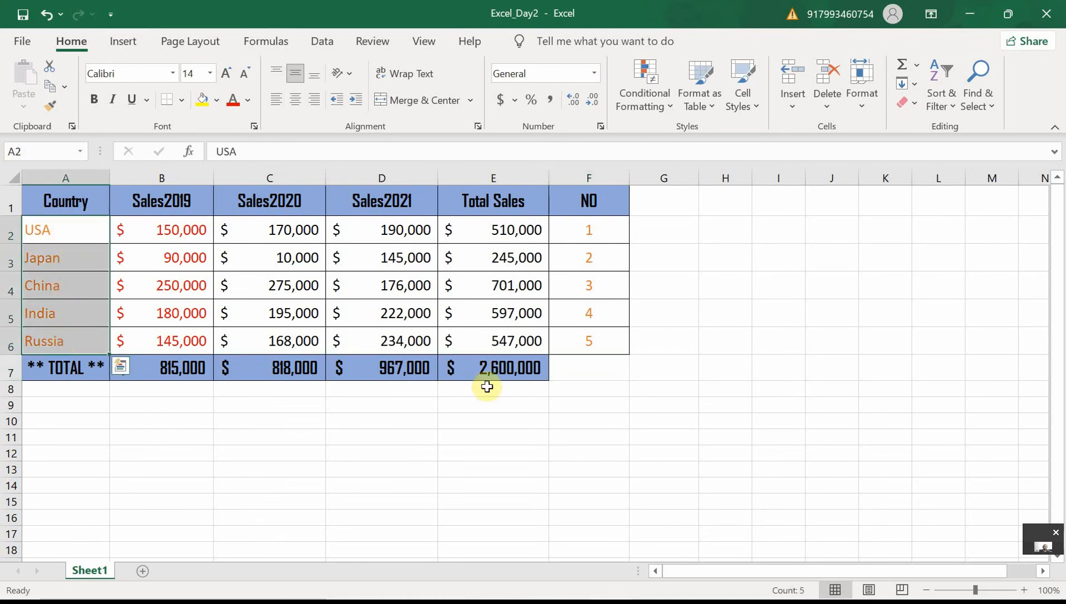
pyautogui.click(588, 367)
pyautogui.moveTo(728, 599)
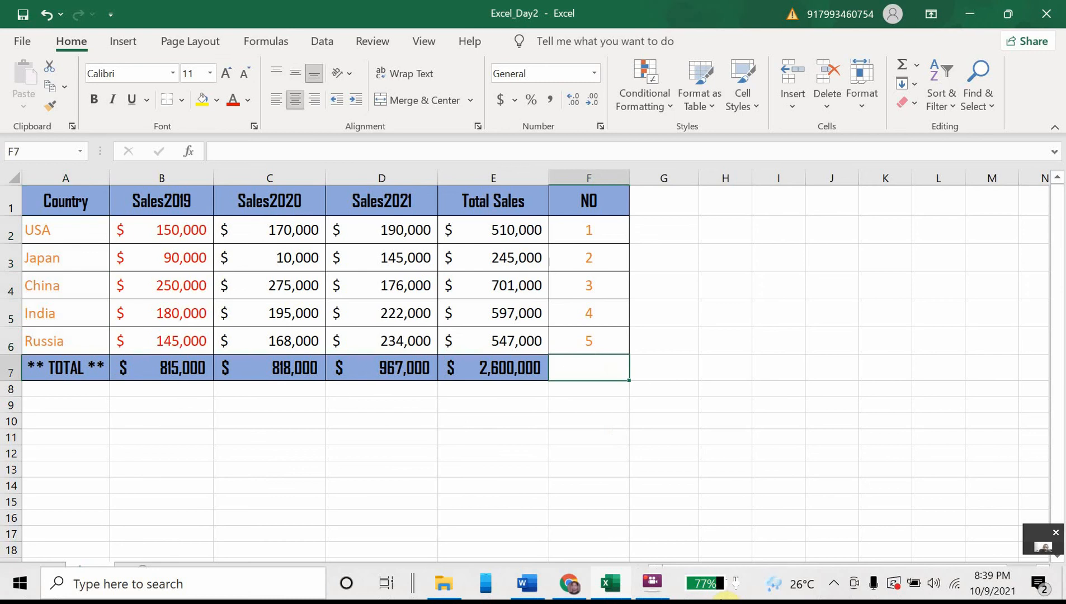
pyautogui.write('=')
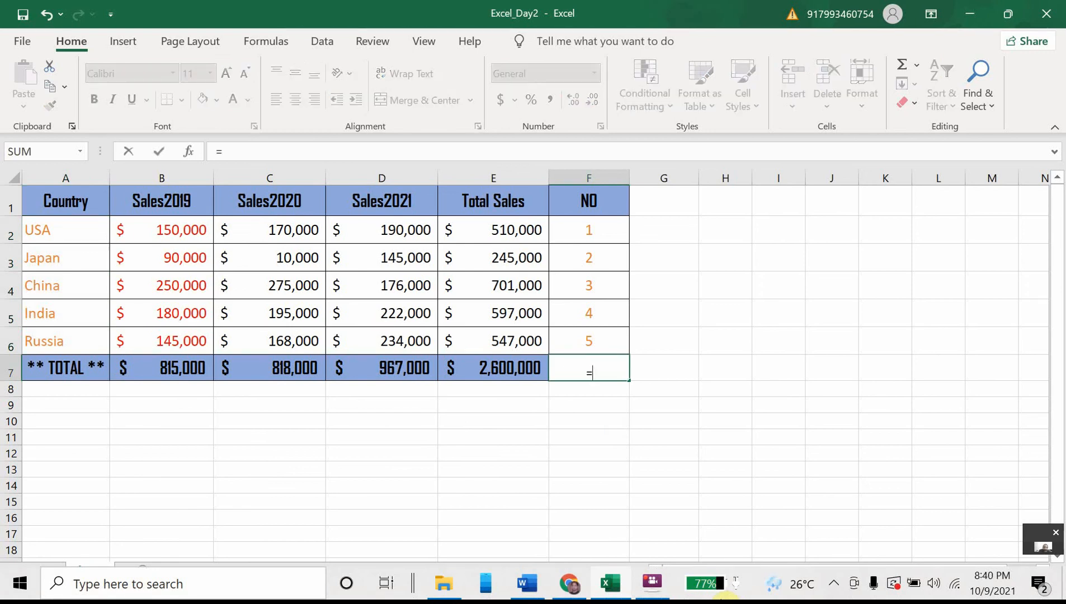
pyautogui.write('count')
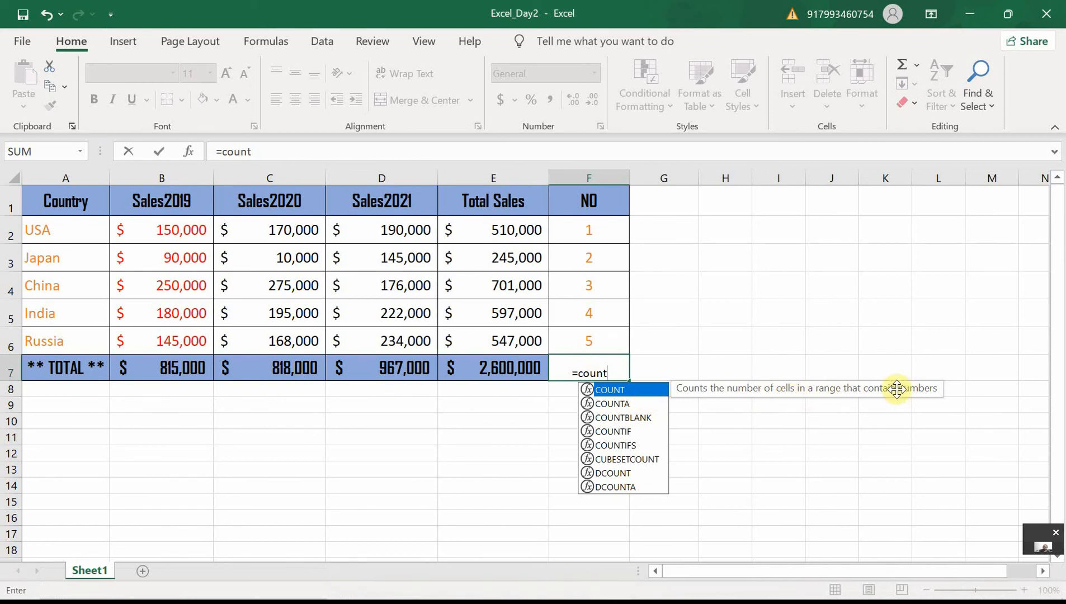
pyautogui.press('Down')
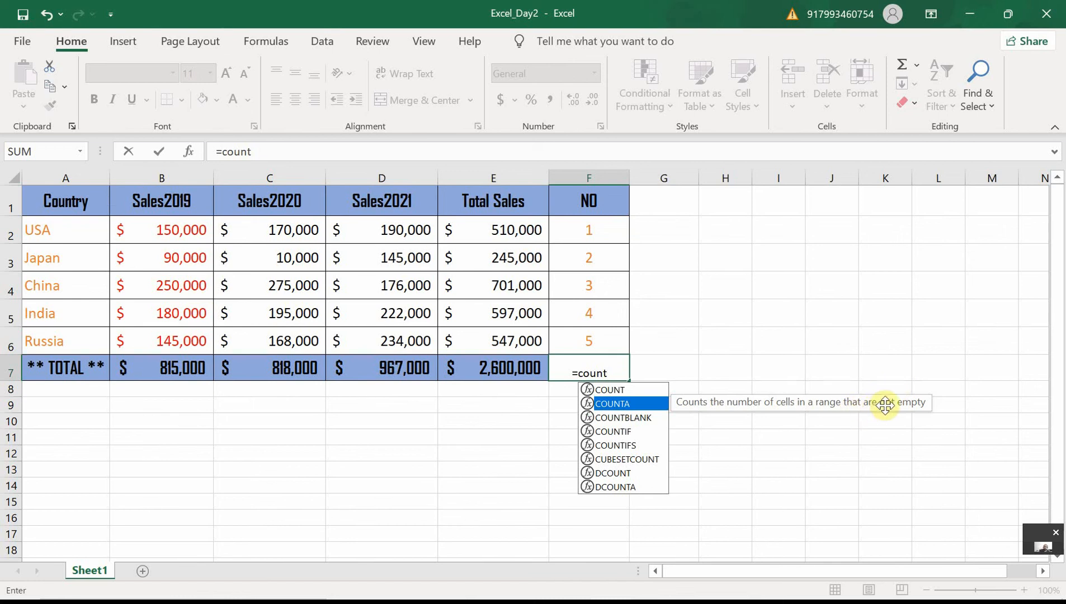
pyautogui.press('Down')
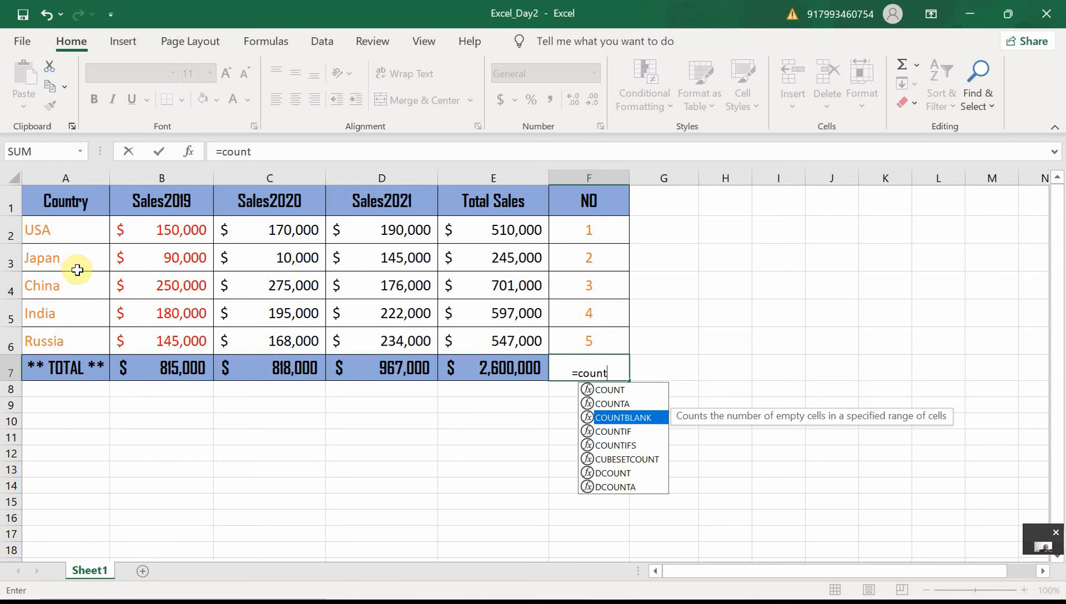
pyautogui.press('Up')
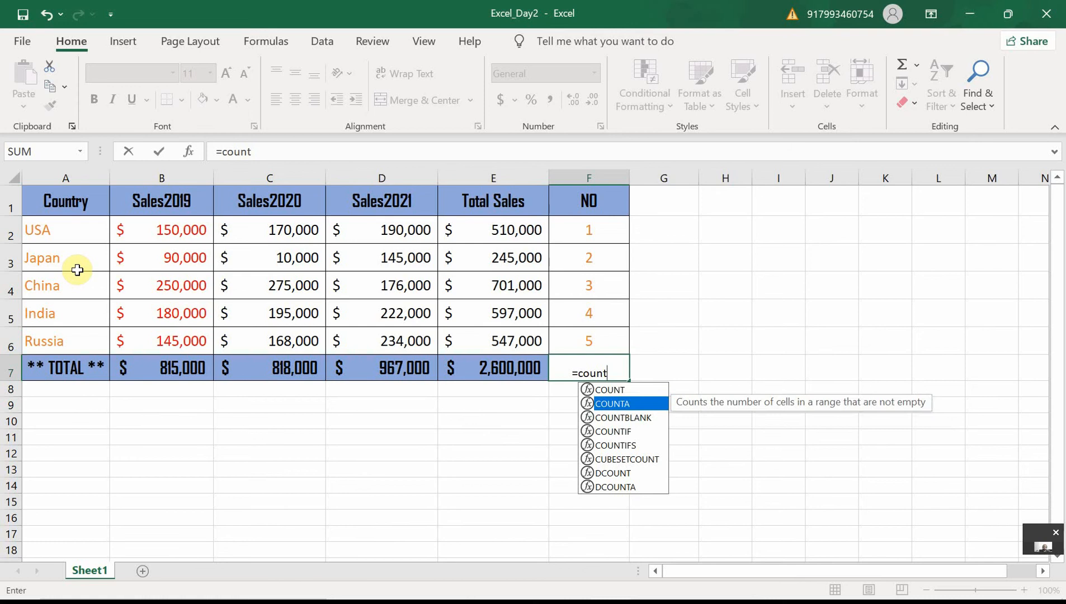
pyautogui.press('Tab')
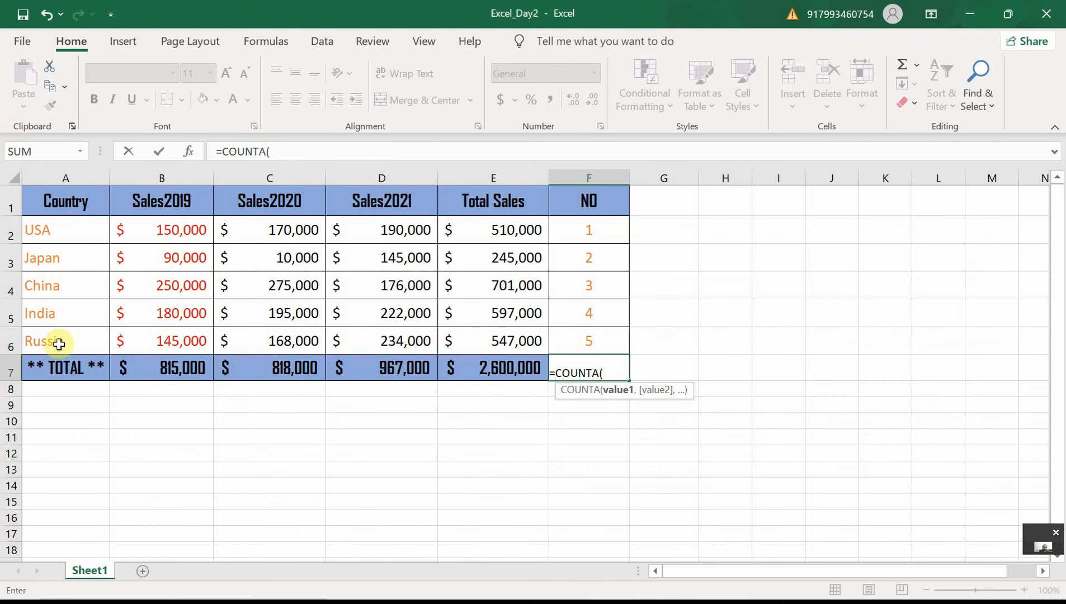
pyautogui.click(70, 231)
pyautogui.moveTo(70, 230); pyautogui.dragTo(75, 341)
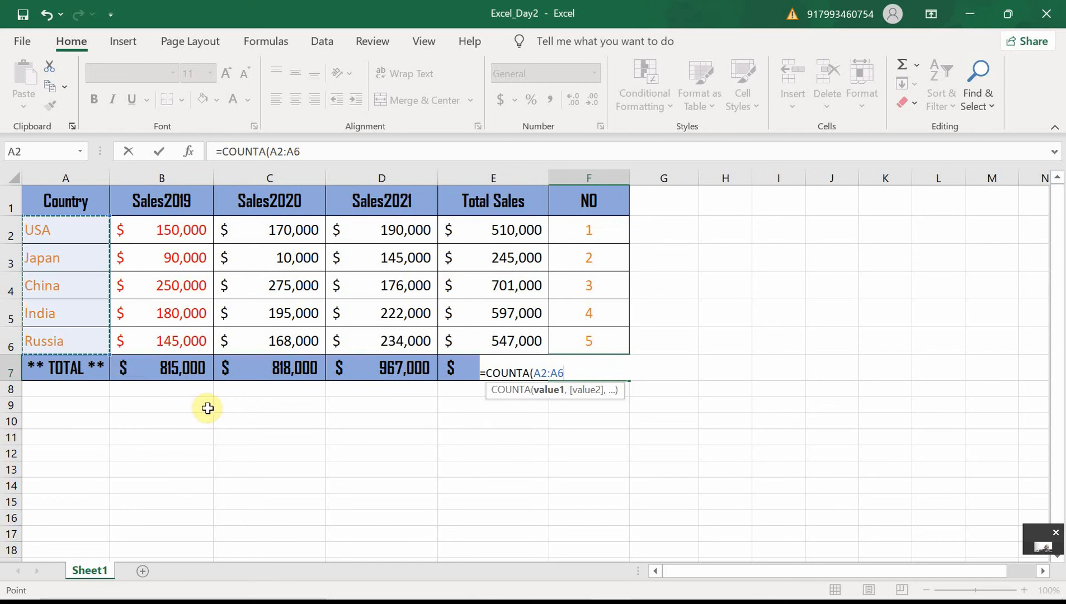
pyautogui.write(')')
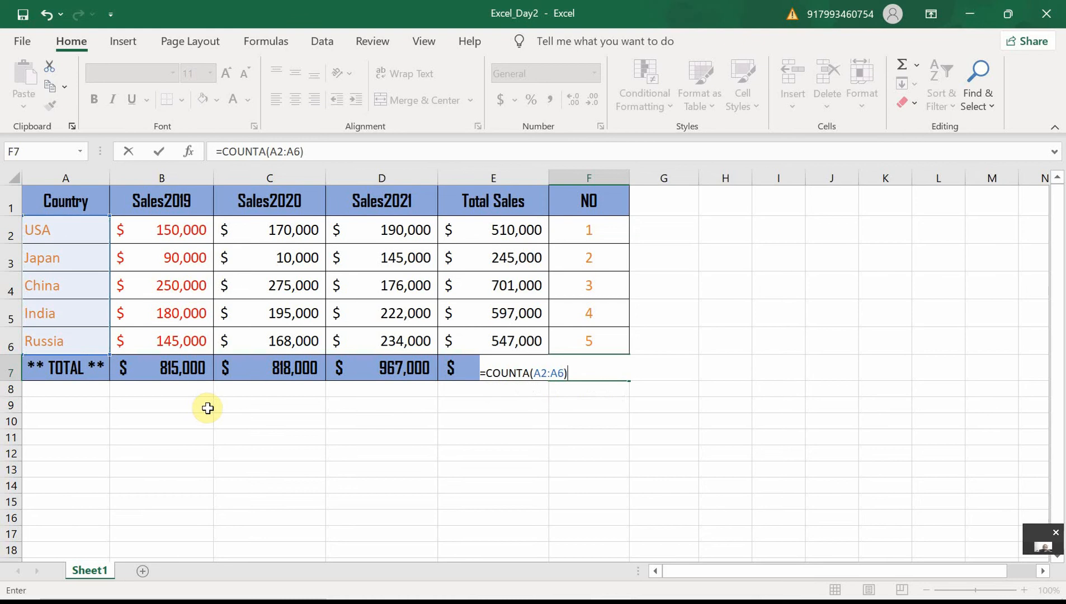
pyautogui.press('Return')
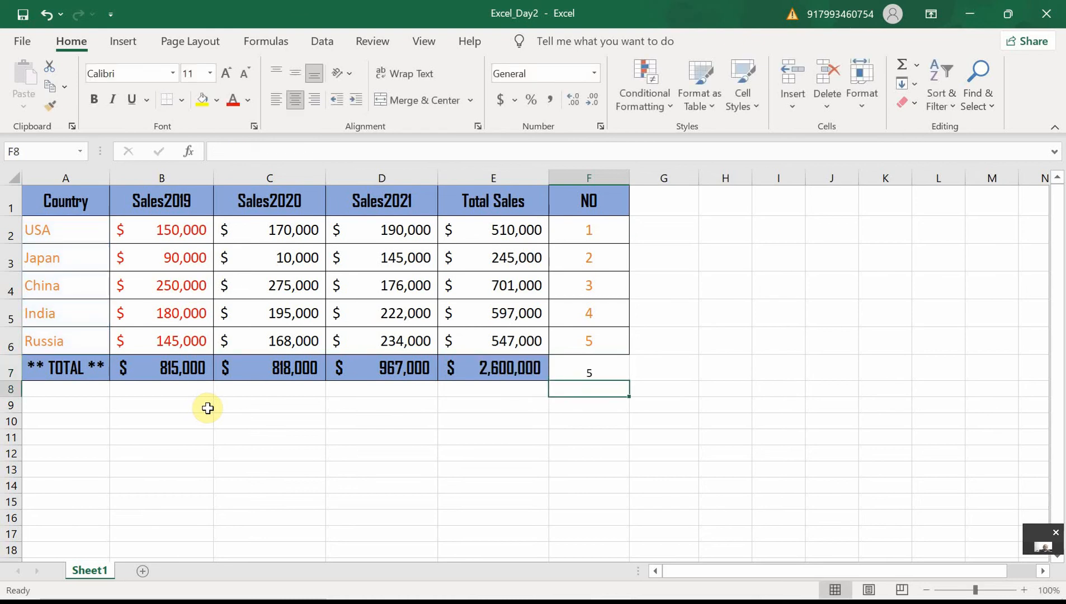
# Copy the formatting of the ** TOTAL ** cell A7 onto the country count in F7 with Format Painter
pyautogui.click(83, 366)
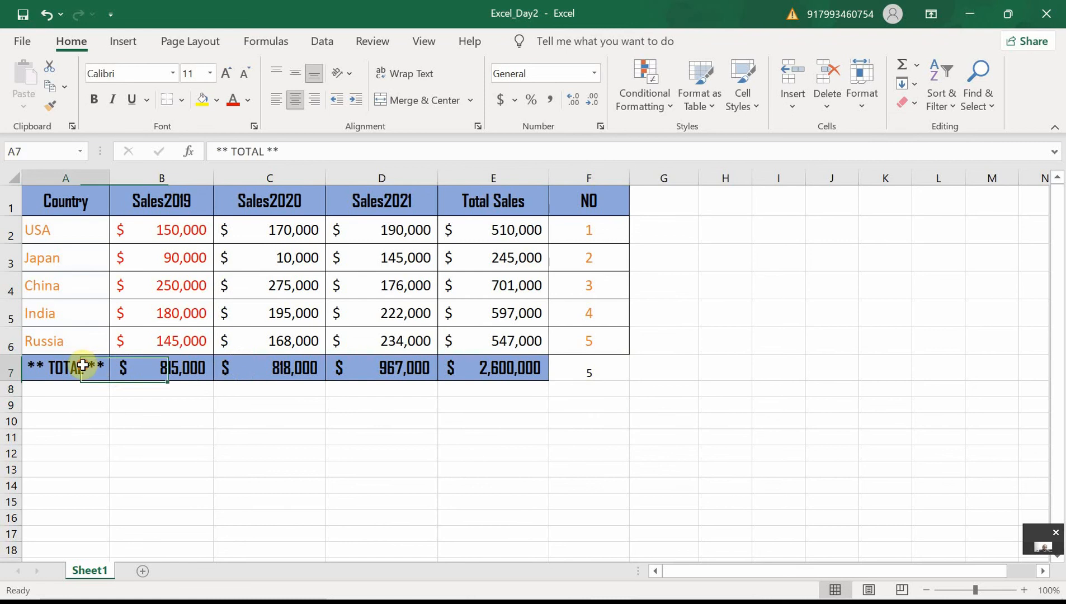
pyautogui.click(50, 105)
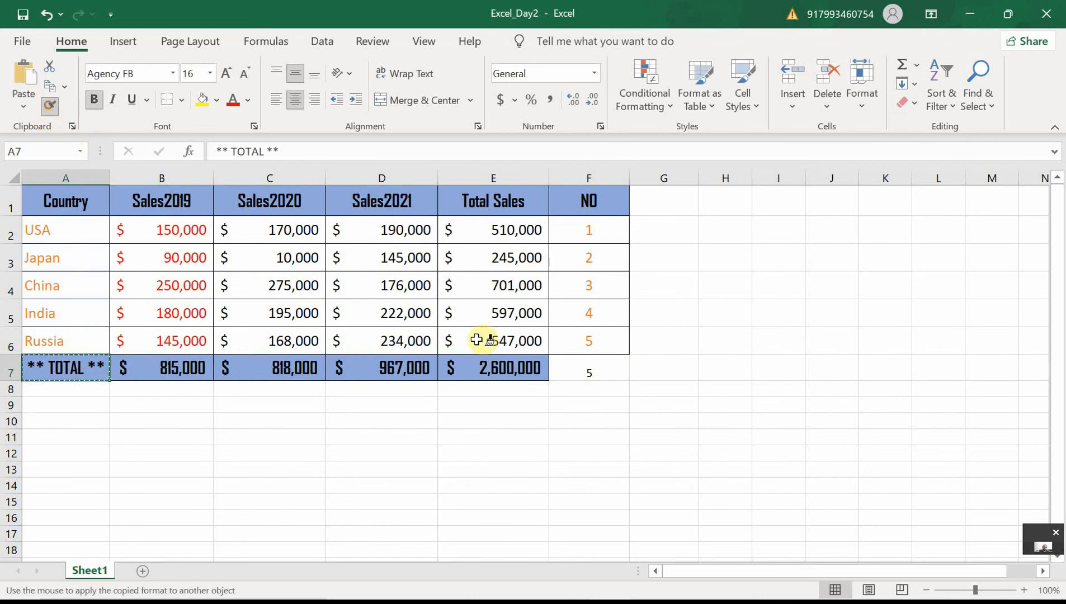
pyautogui.click(586, 372)
pyautogui.click(577, 451)
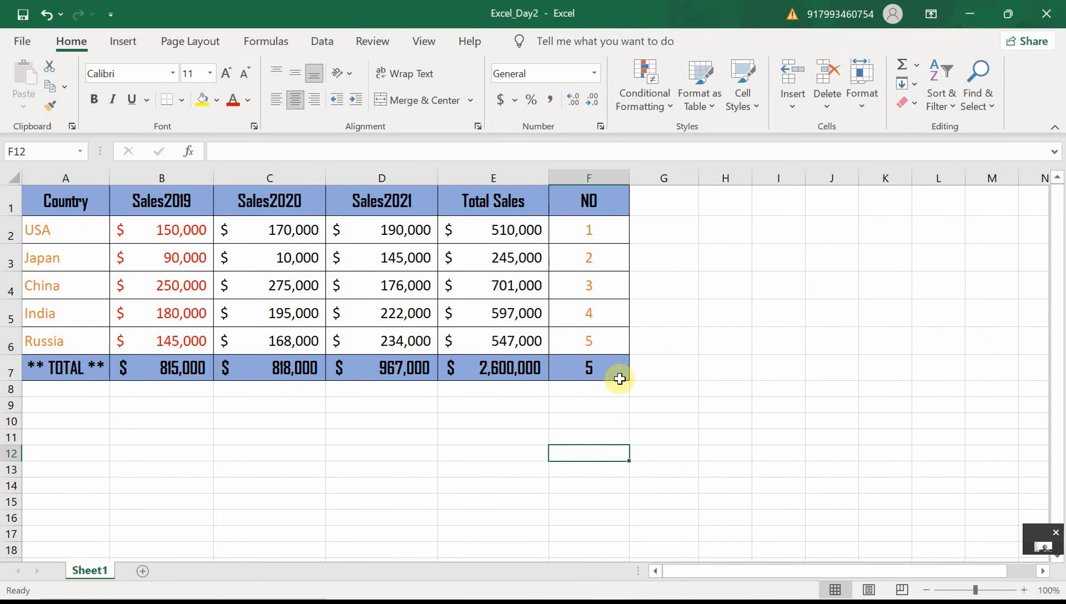
pyautogui.click(69, 231)
pyautogui.click(61, 342)
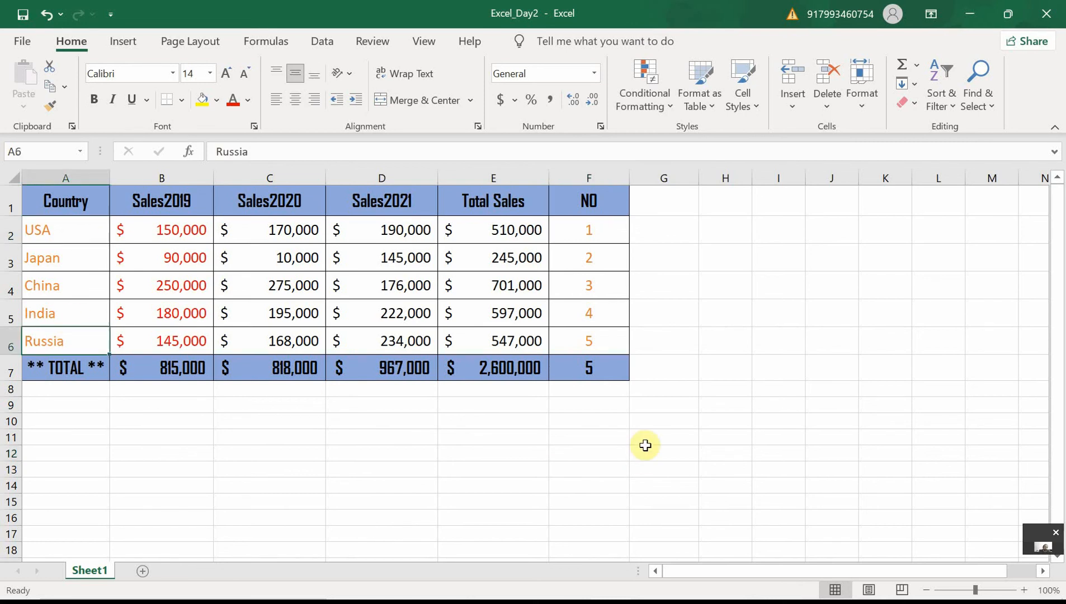
pyautogui.click(585, 366)
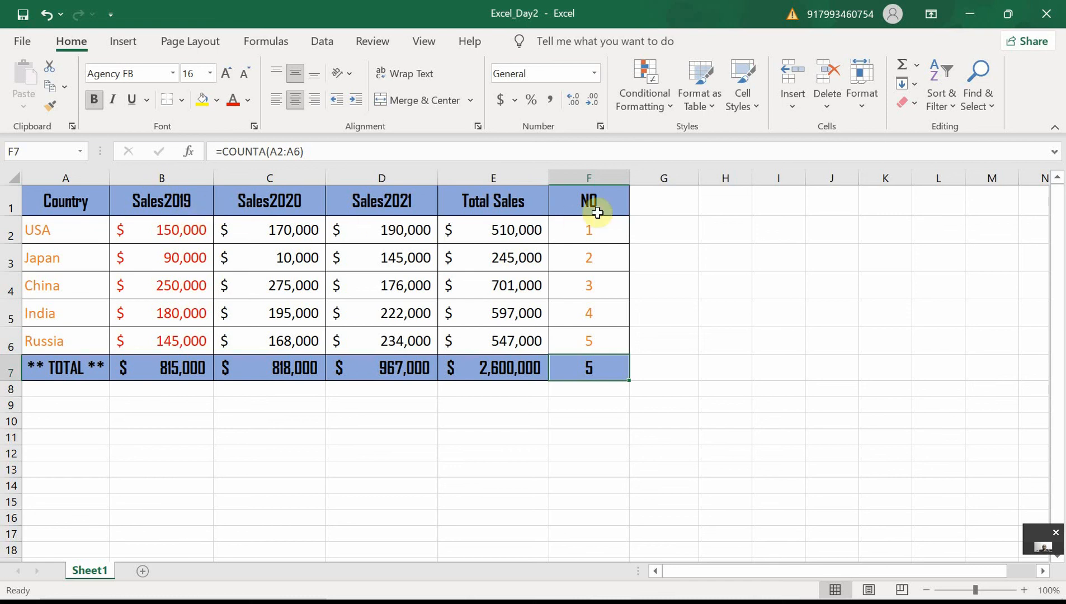
# Cut the entire NO column and insert it before the Country column as the table's first column
pyautogui.click(596, 177)
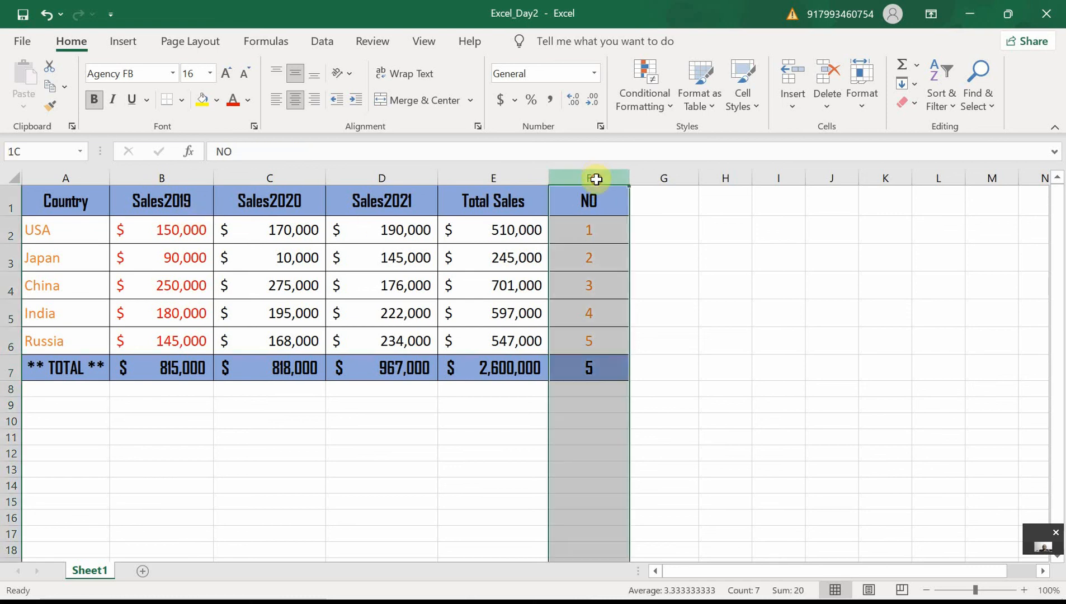
pyautogui.rightClick(597, 176)
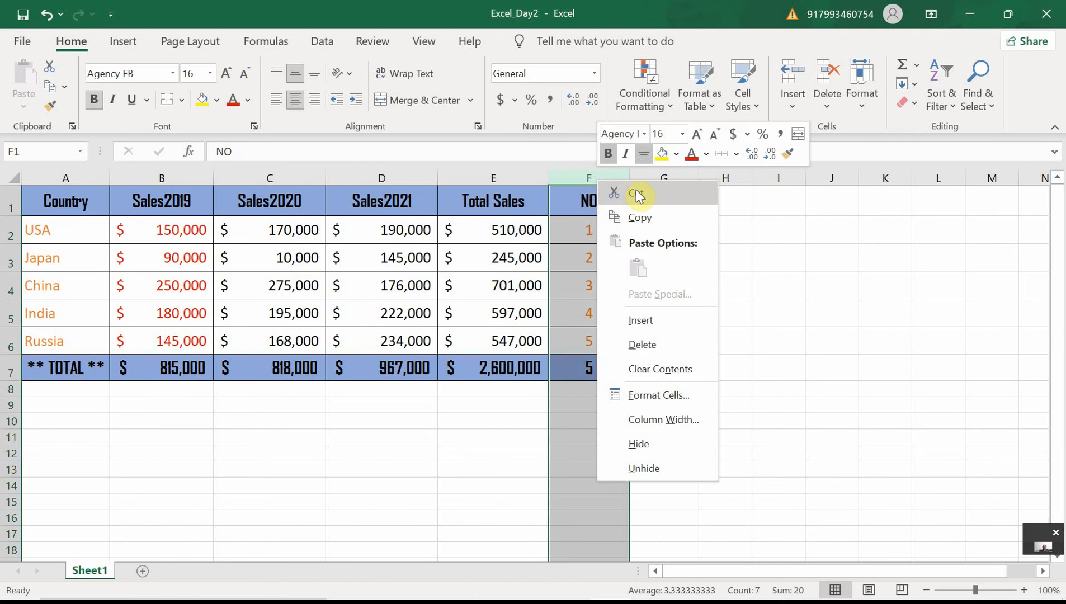
pyautogui.click(694, 202)
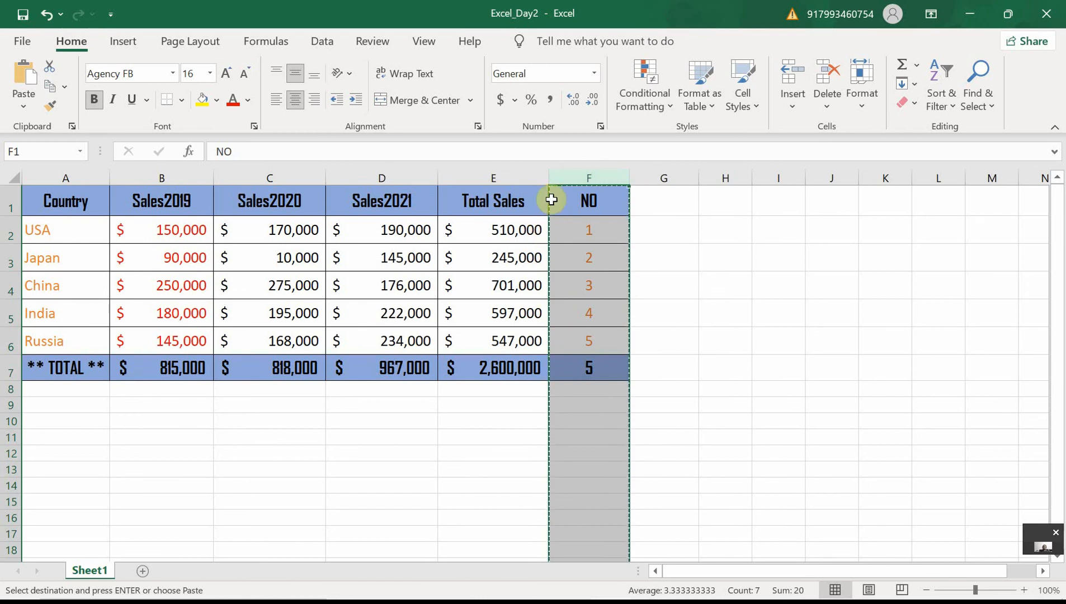
pyautogui.rightClick(56, 178)
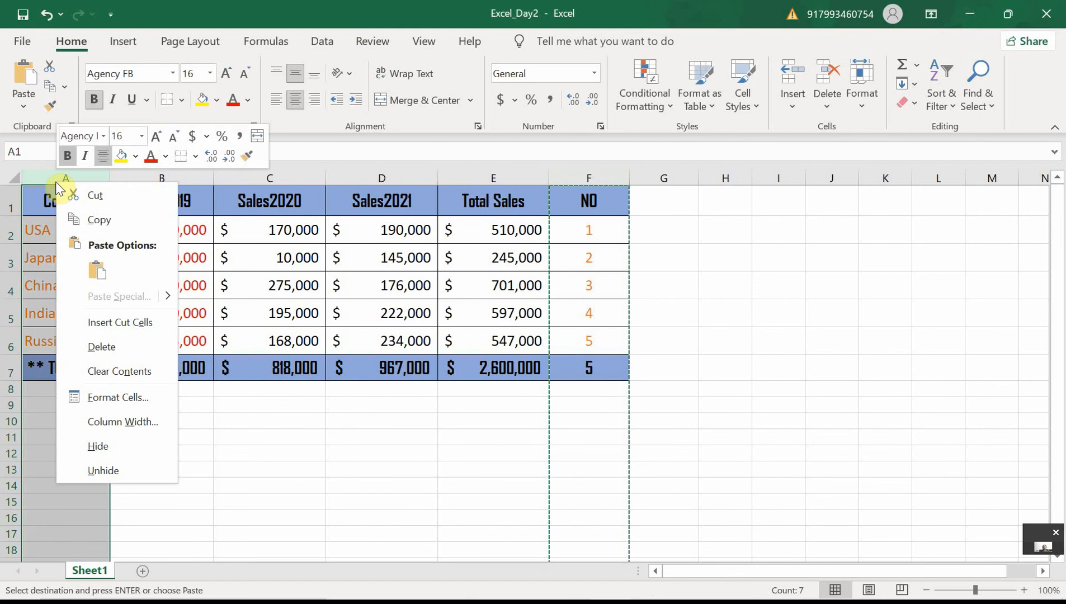
pyautogui.click(120, 322)
pyautogui.click(219, 419)
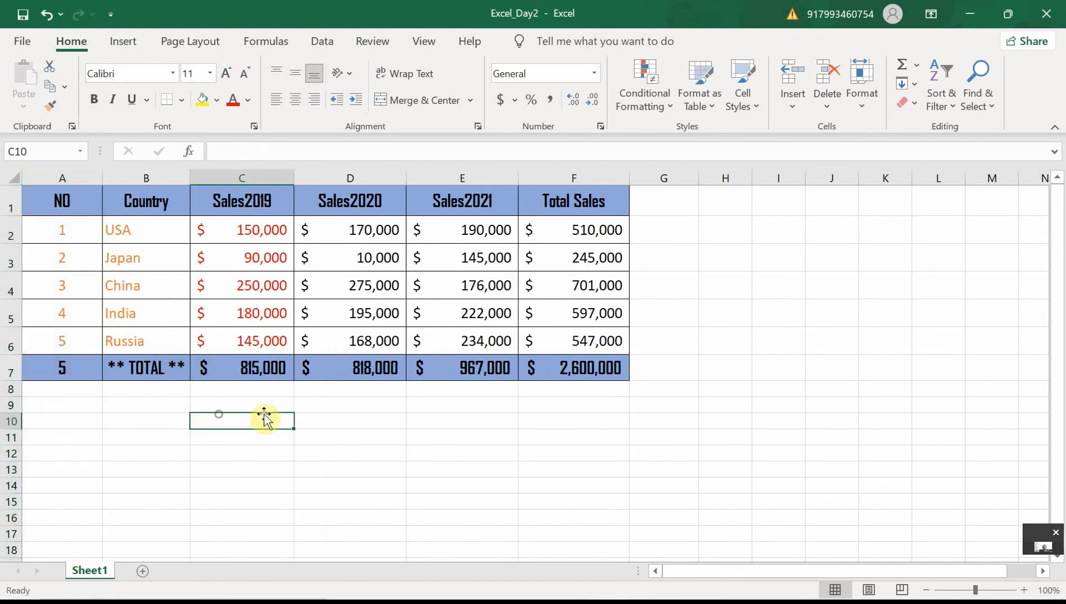
pyautogui.click(76, 371)
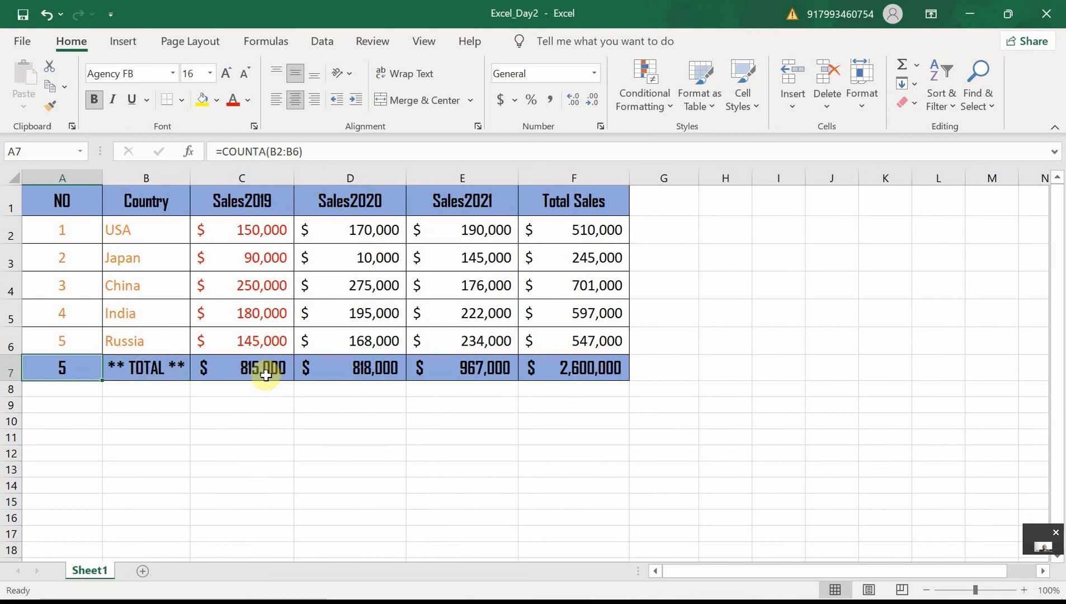
pyautogui.click(215, 406)
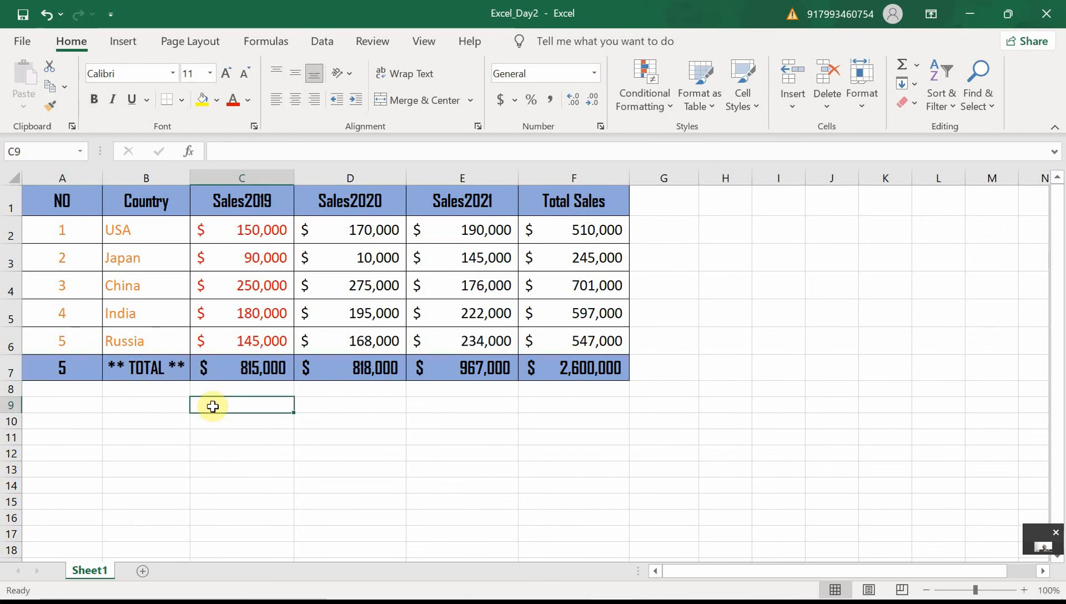
pyautogui.click(146, 371)
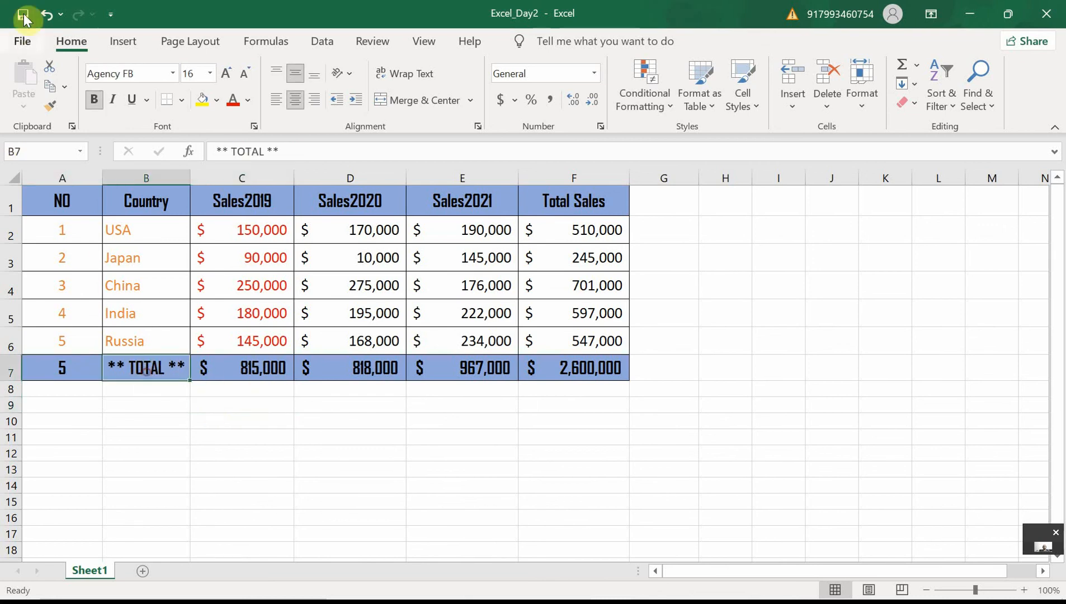
pyautogui.click(269, 459)
pyautogui.click(69, 198)
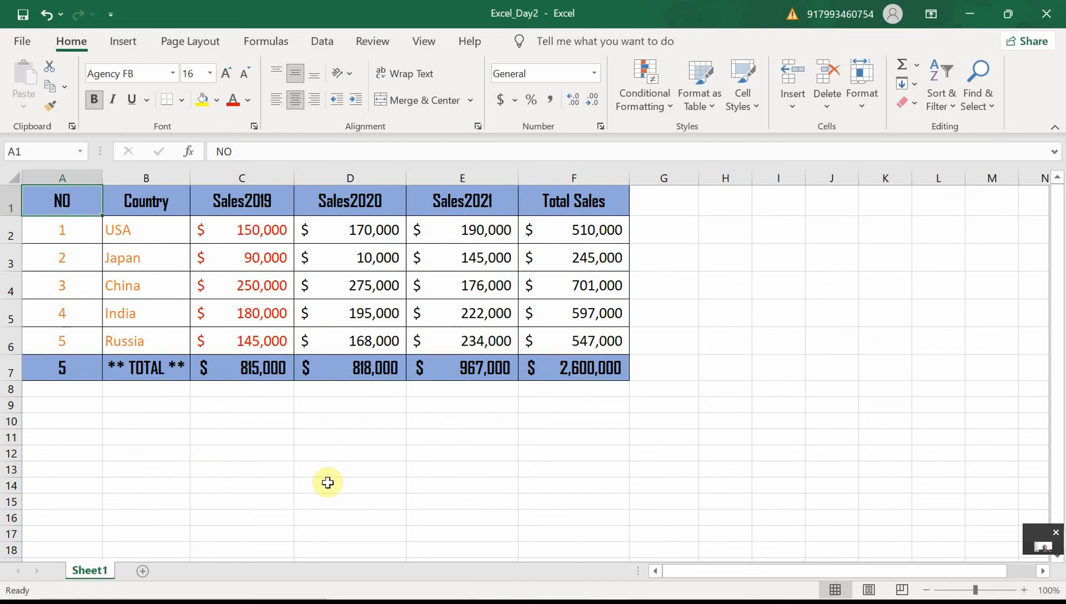
# Rename the worksheet Sheet1 as Sales Data
pyautogui.rightClick(103, 576)
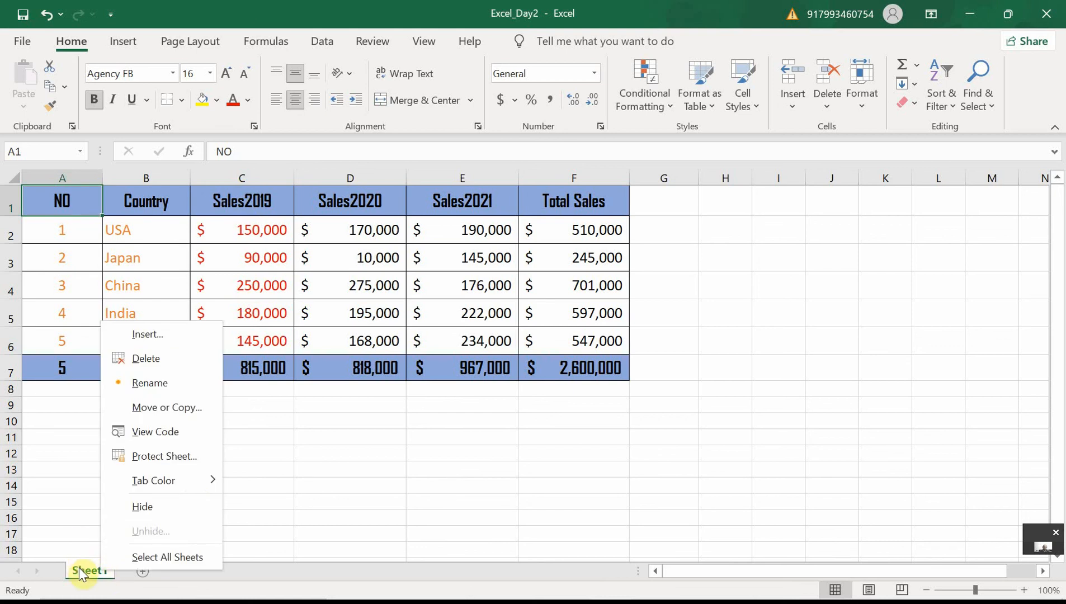
pyautogui.click(86, 522)
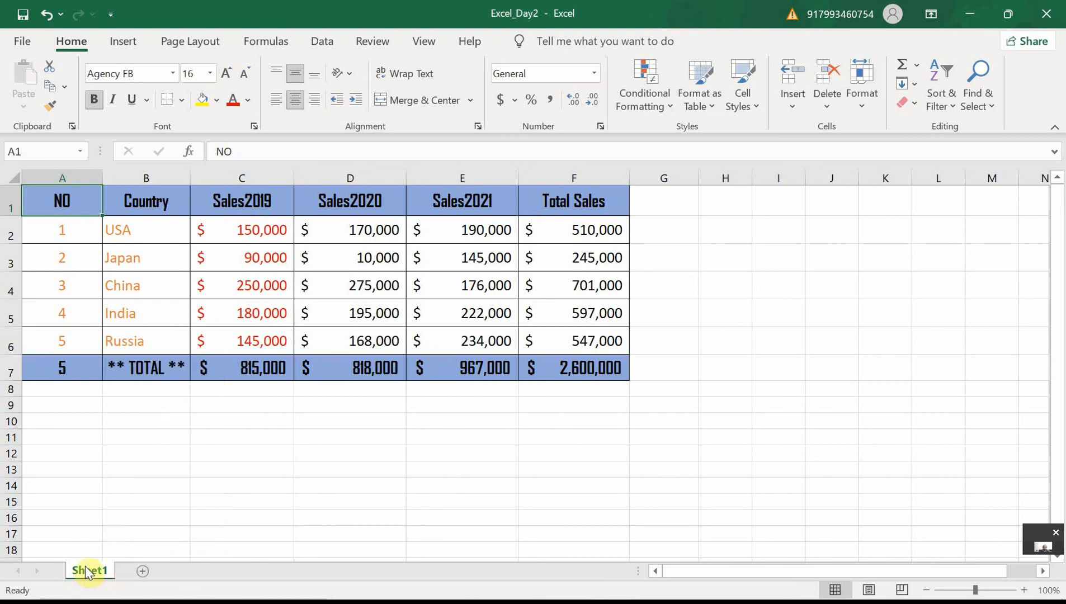
pyautogui.rightClick(85, 567)
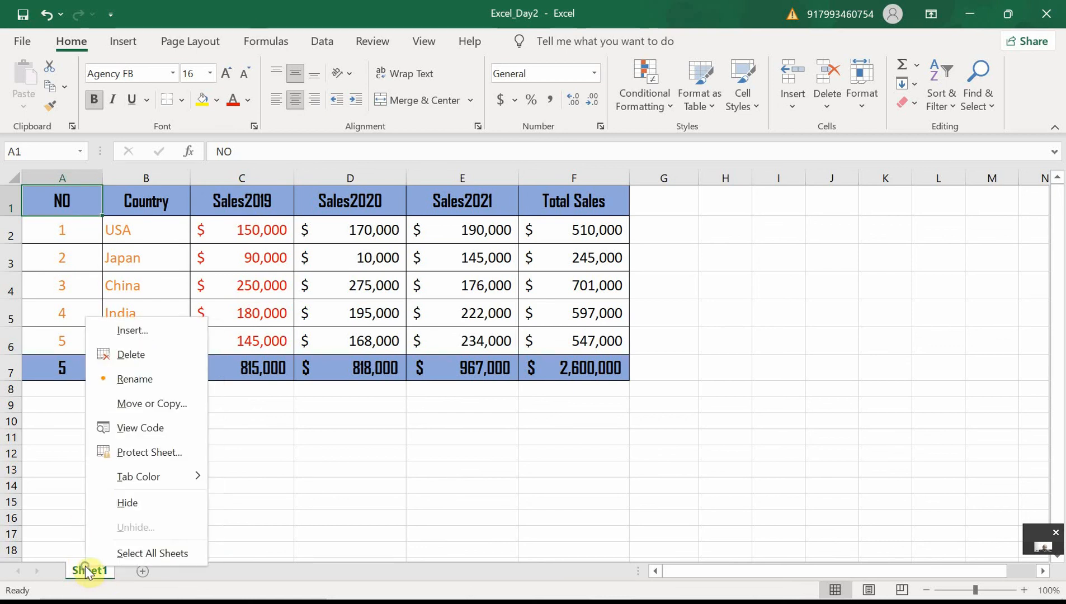
pyautogui.click(155, 380)
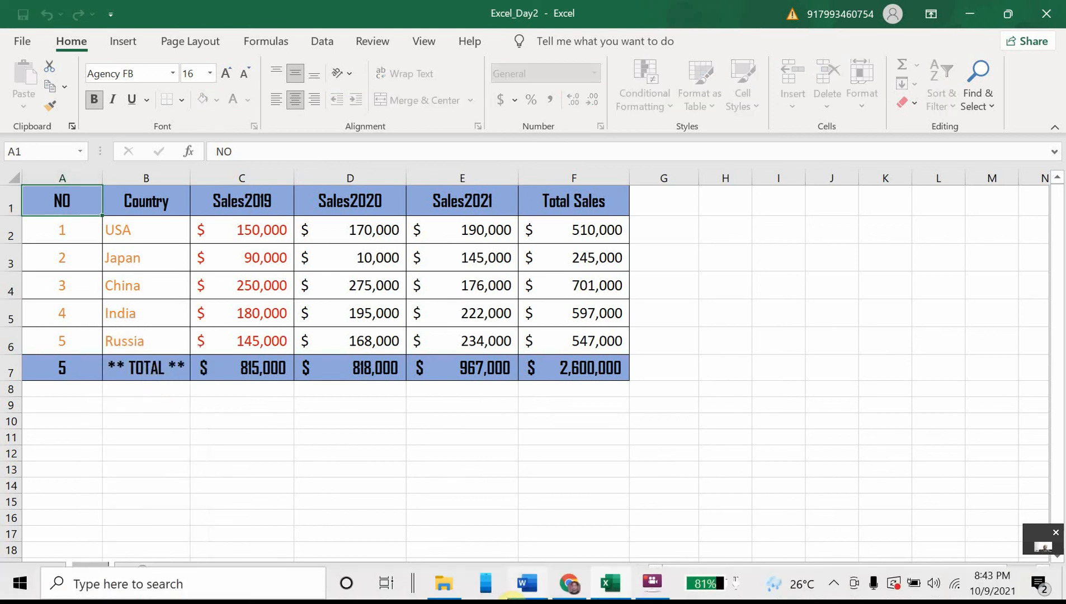
pyautogui.moveTo(514, 597)
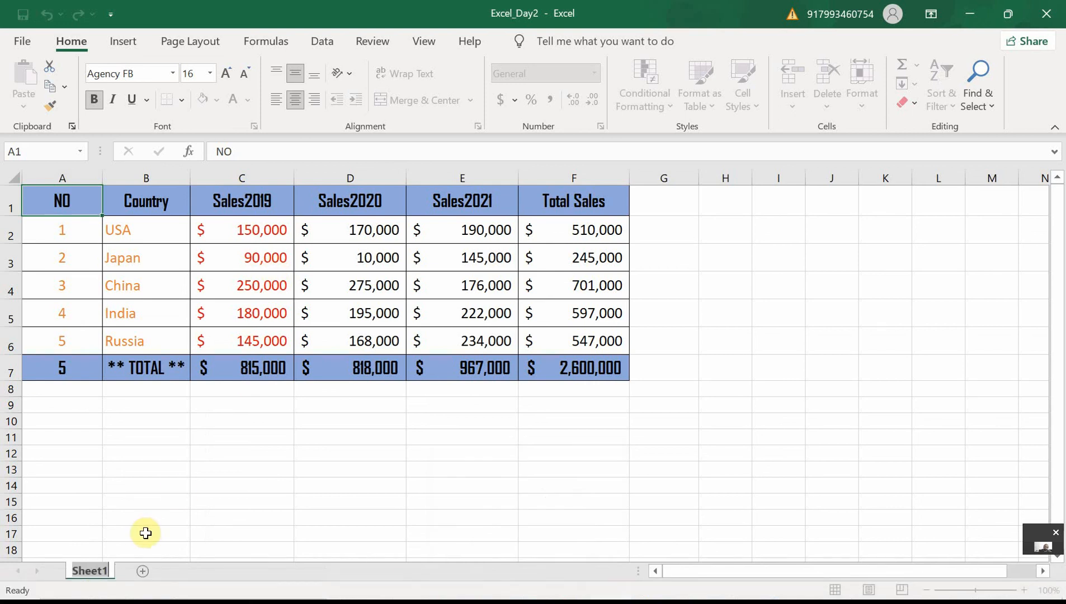
pyautogui.write('Sales')
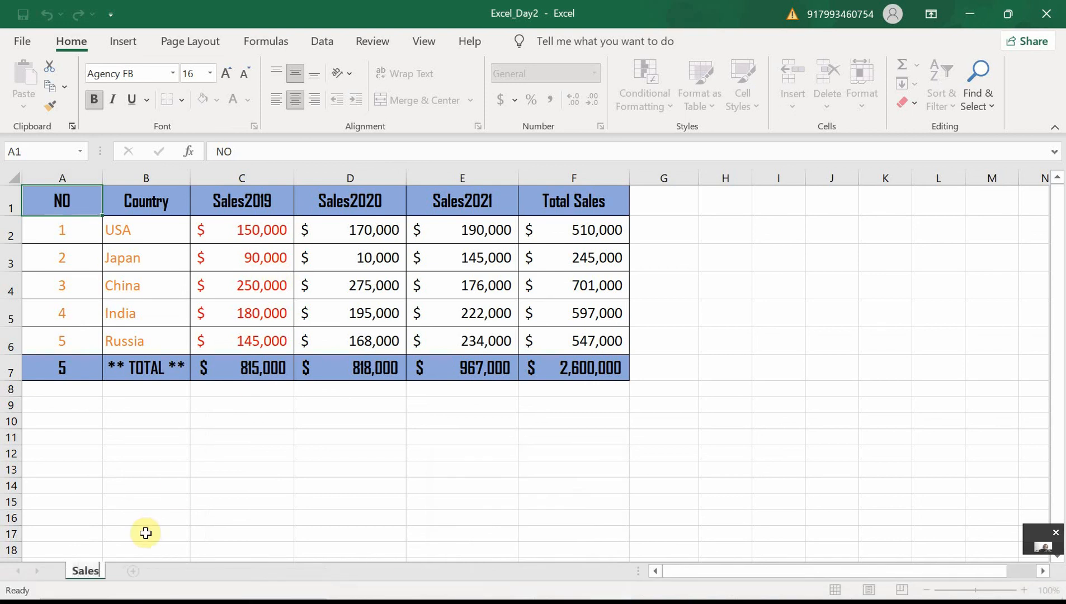
pyautogui.write(' Data')
pyautogui.press('Return')
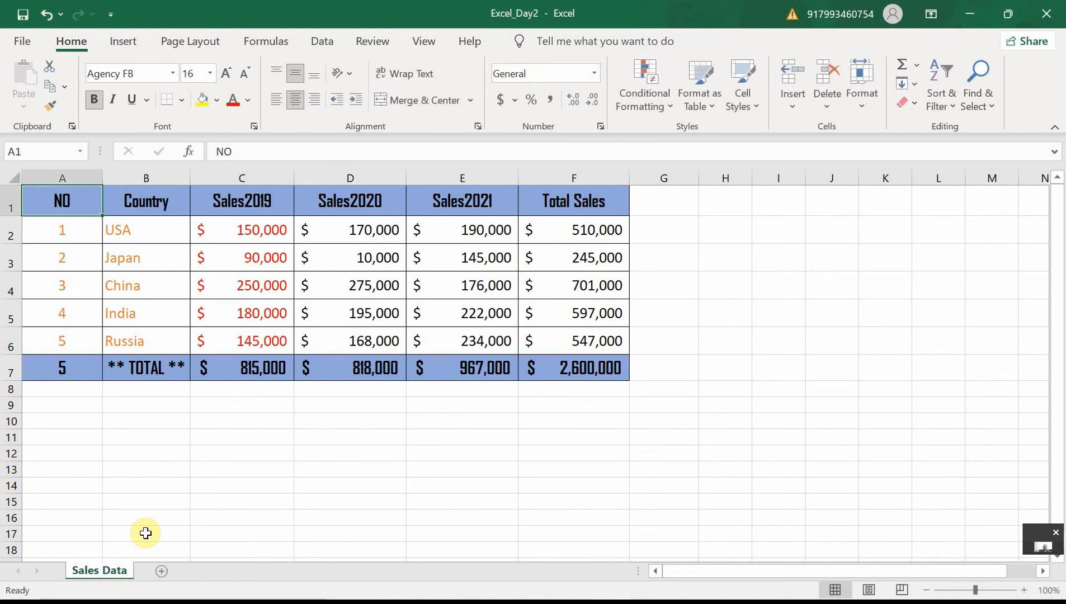
# Set the tab color of the Sales Data sheet to a light blue theme color
pyautogui.rightClick(92, 570)
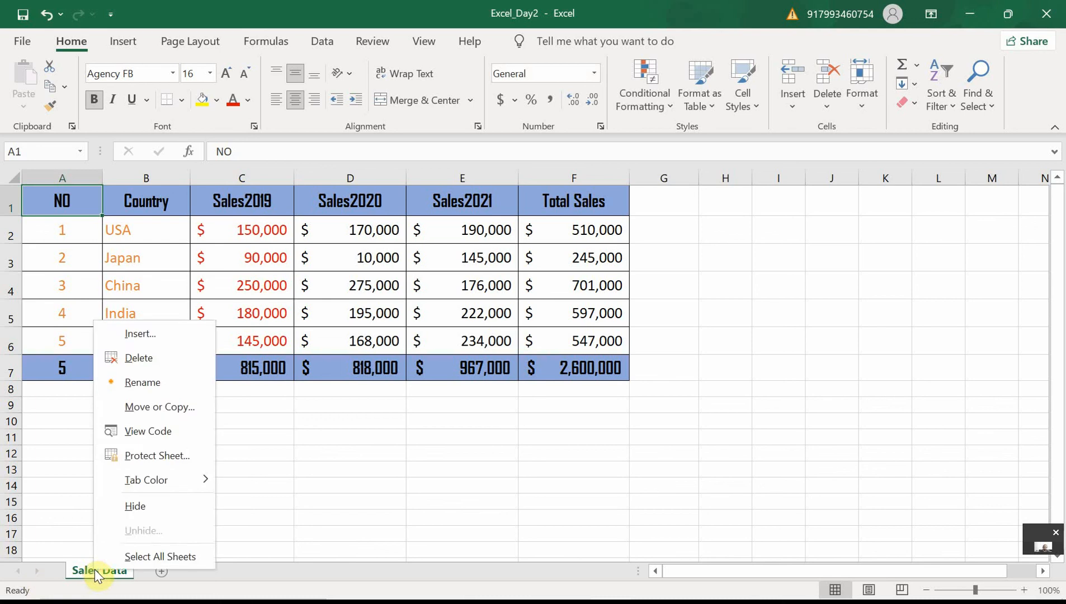
pyautogui.moveTo(199, 481)
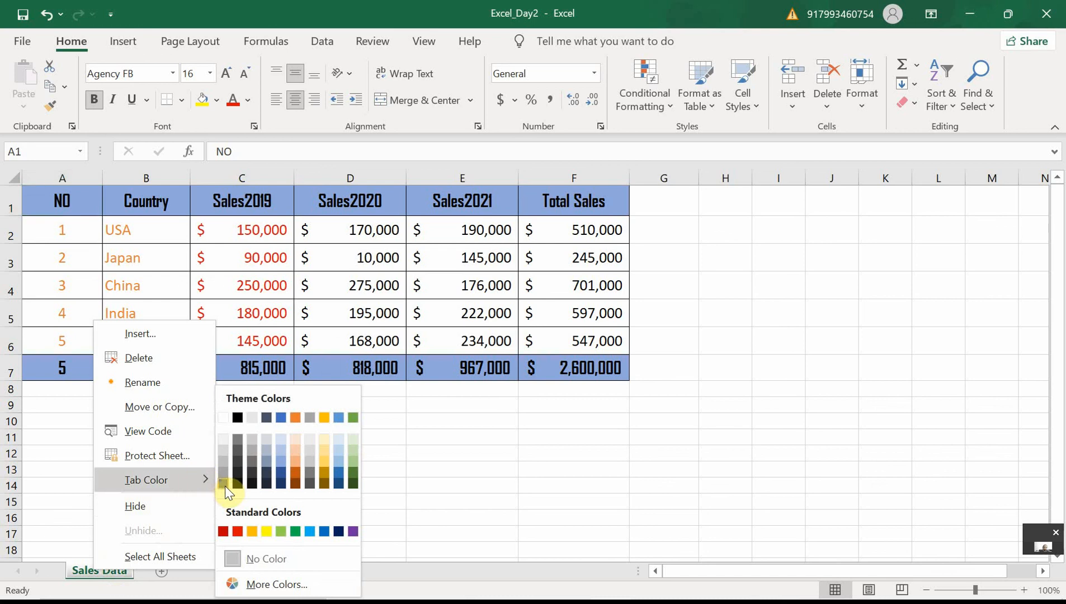
pyautogui.click(281, 466)
pyautogui.click(237, 518)
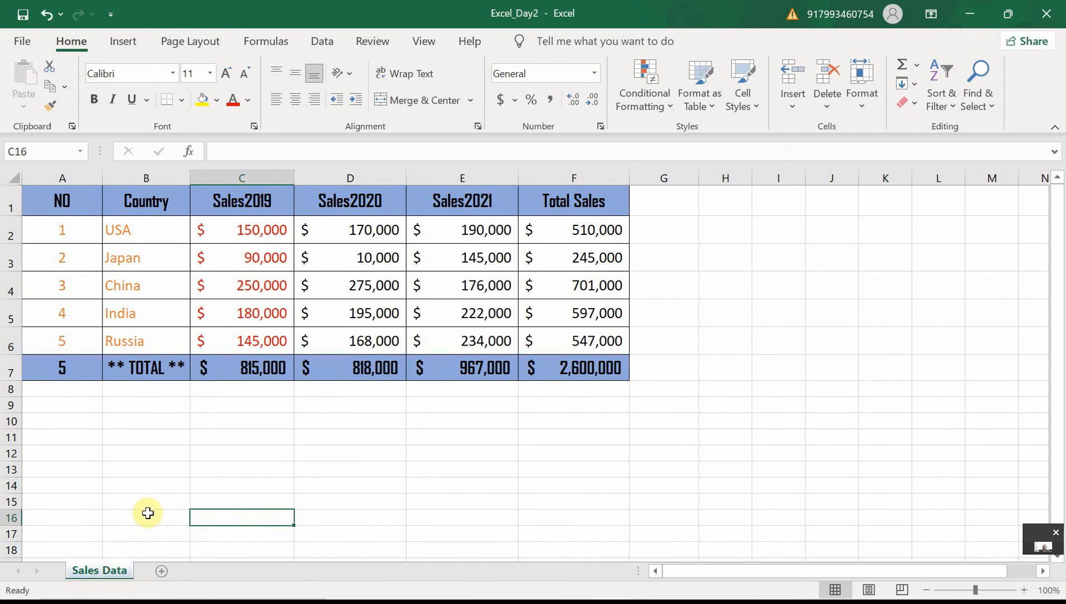
# Create a copy of the Sales Data sheet at the end of the Excel_Day2.xlsx workbook
pyautogui.rightClick(102, 568)
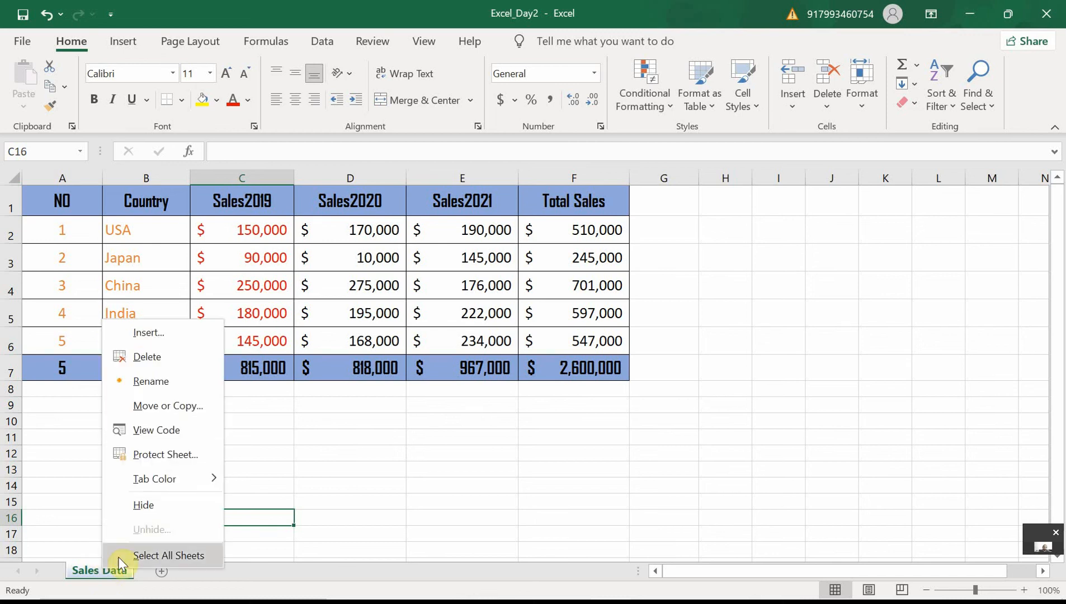
pyautogui.click(168, 406)
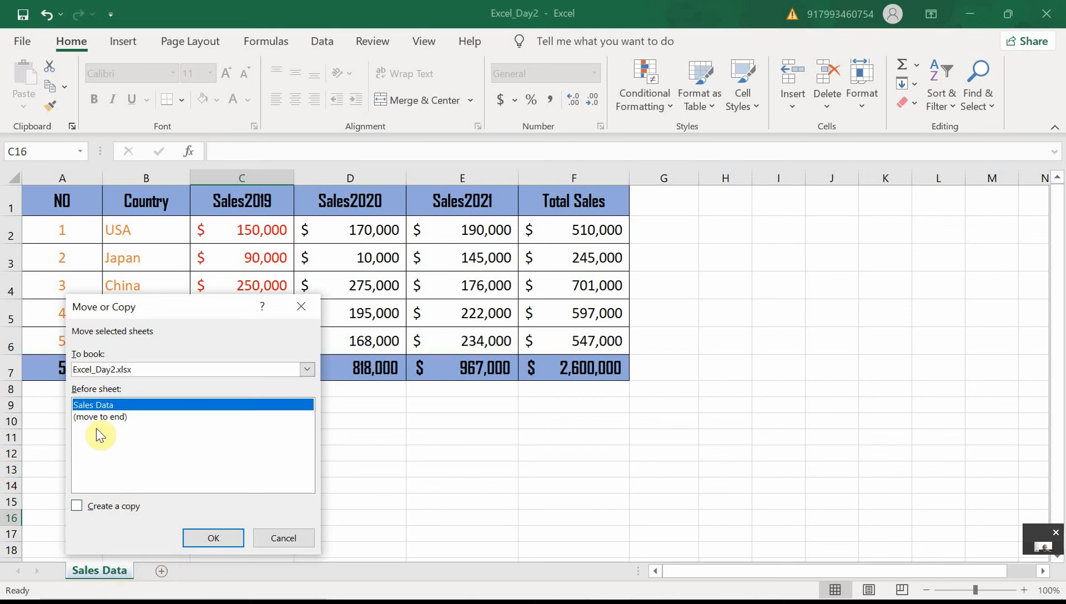
pyautogui.click(94, 508)
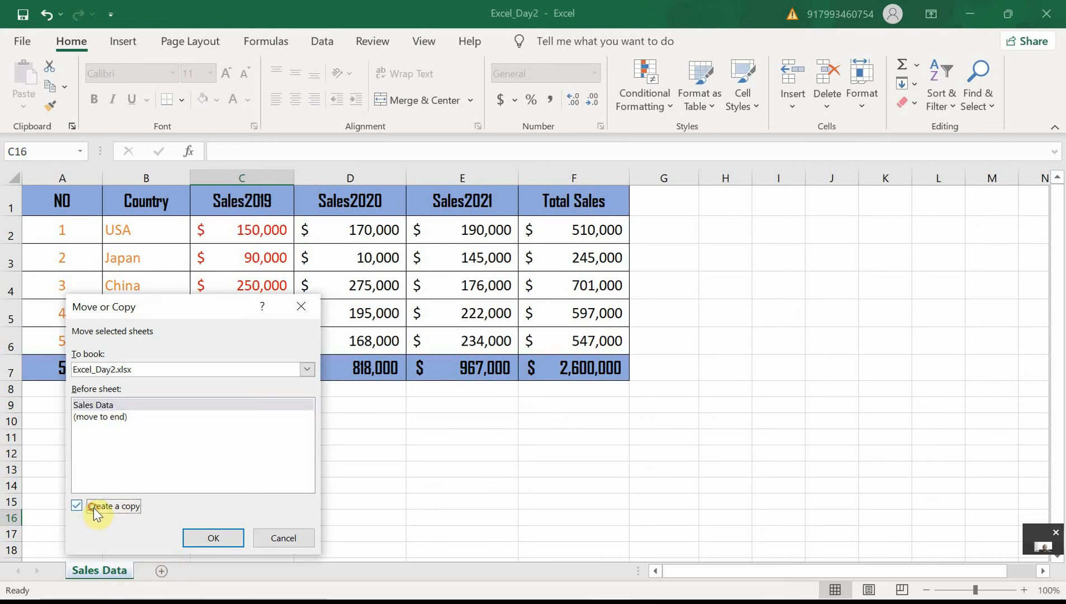
pyautogui.click(111, 418)
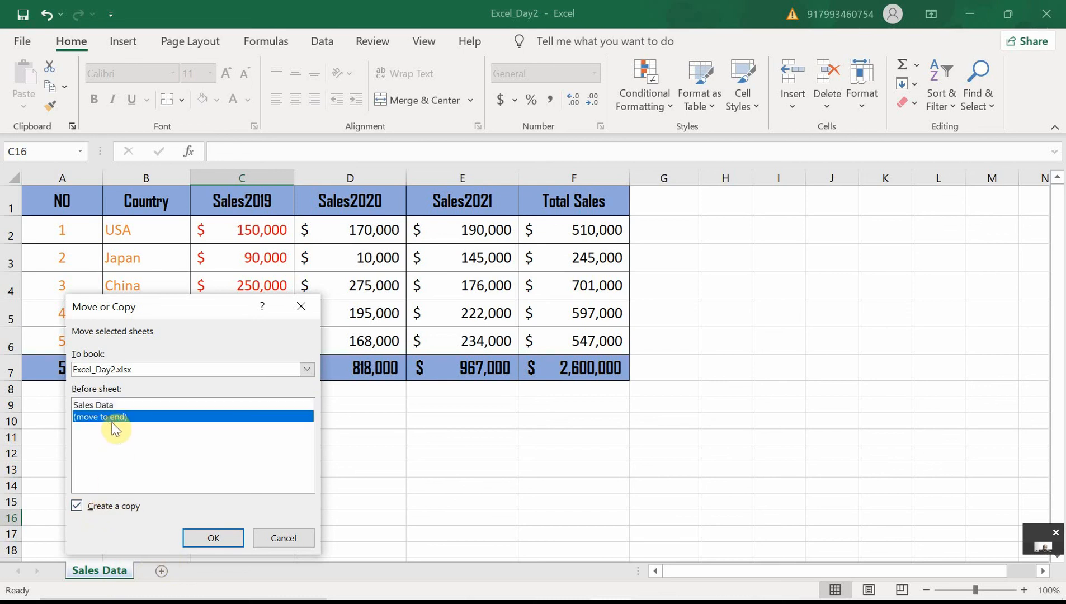
pyautogui.click(226, 537)
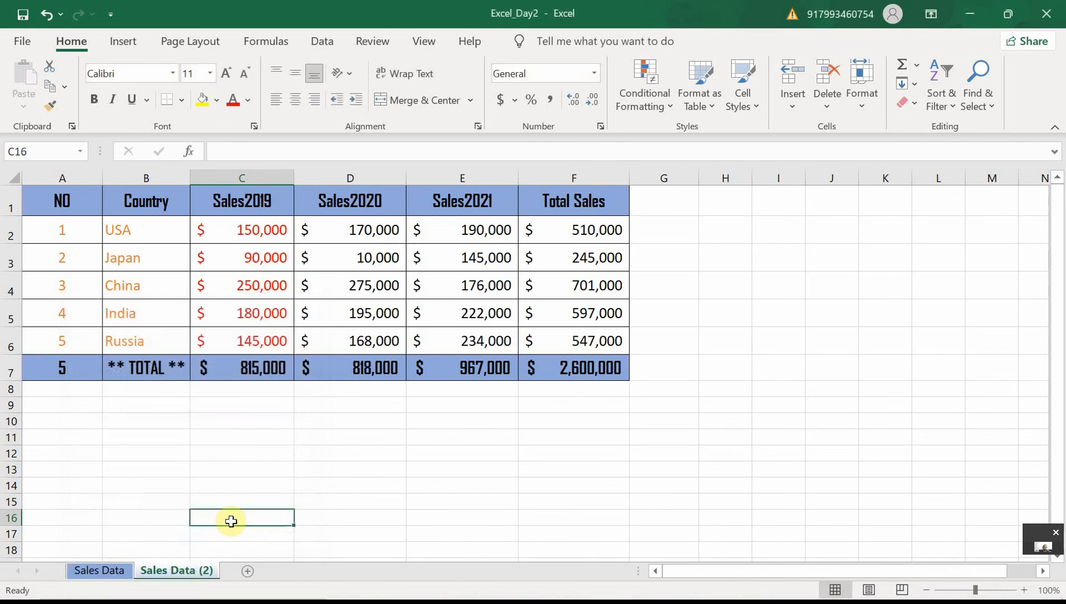
pyautogui.click(357, 502)
# Compare the original Sales Data sheet with its copy by switching between the two sheets
pyautogui.click(85, 569)
pyautogui.click(146, 567)
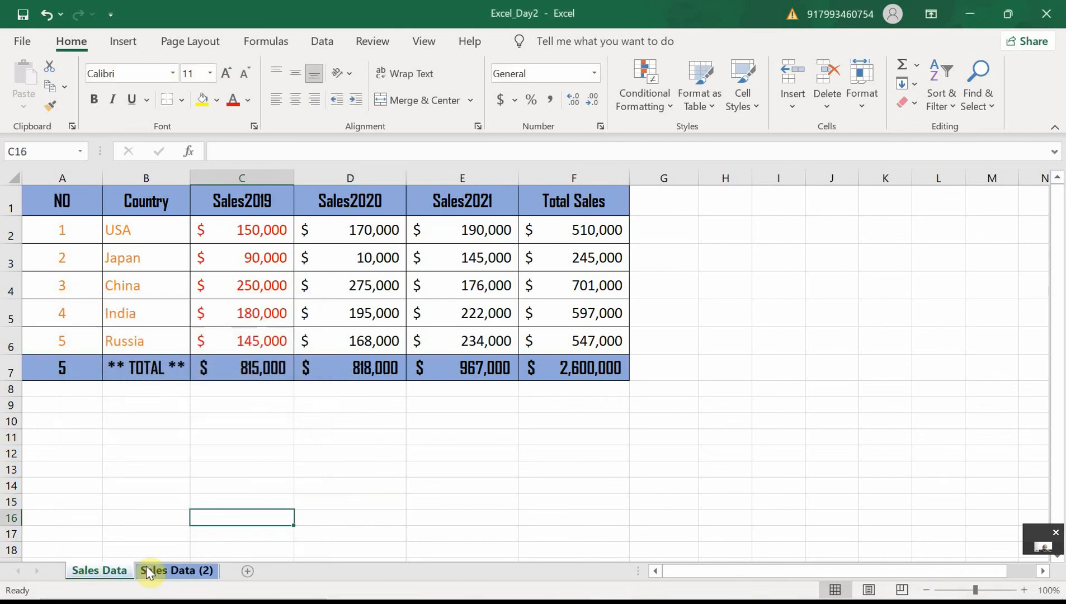
pyautogui.click(99, 571)
pyautogui.click(146, 565)
pyautogui.click(155, 568)
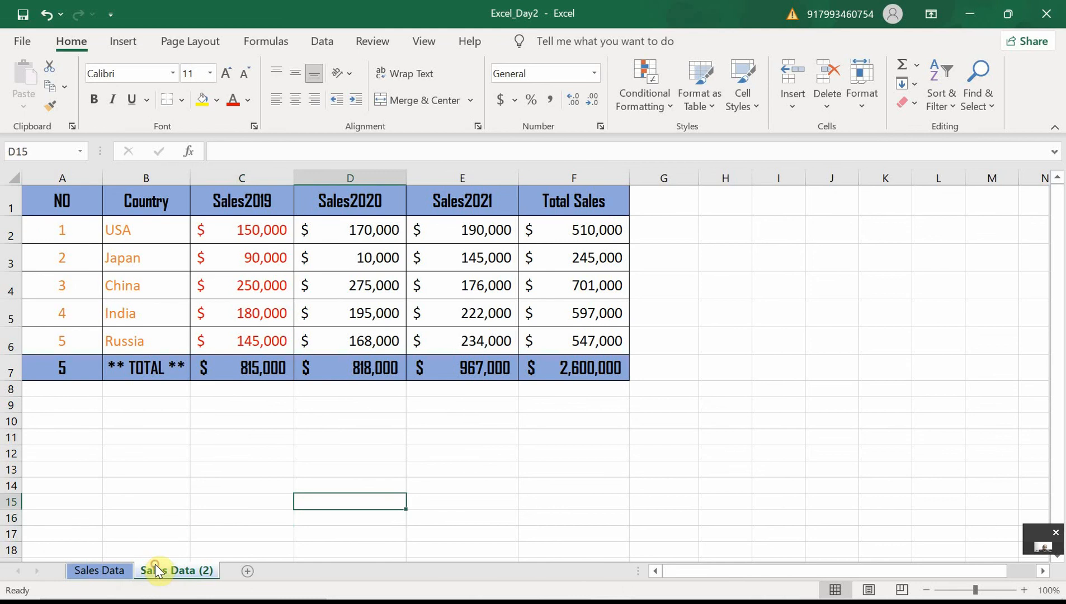
pyautogui.click(104, 569)
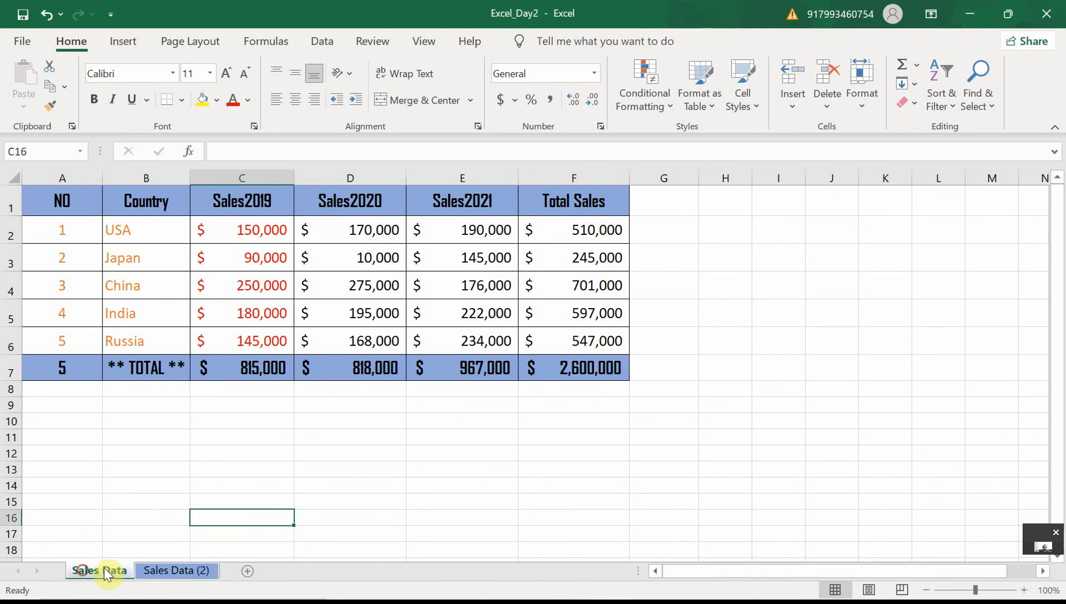
# Permanently delete the duplicate worksheet Sales Data (2) and save the workbook
pyautogui.click(167, 569)
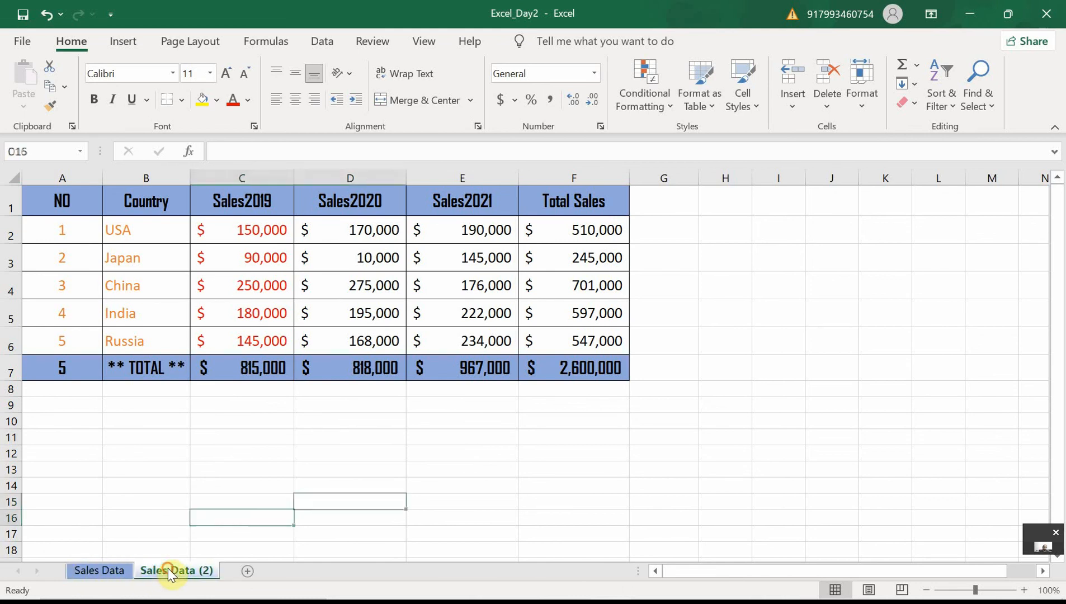
pyautogui.rightClick(197, 574)
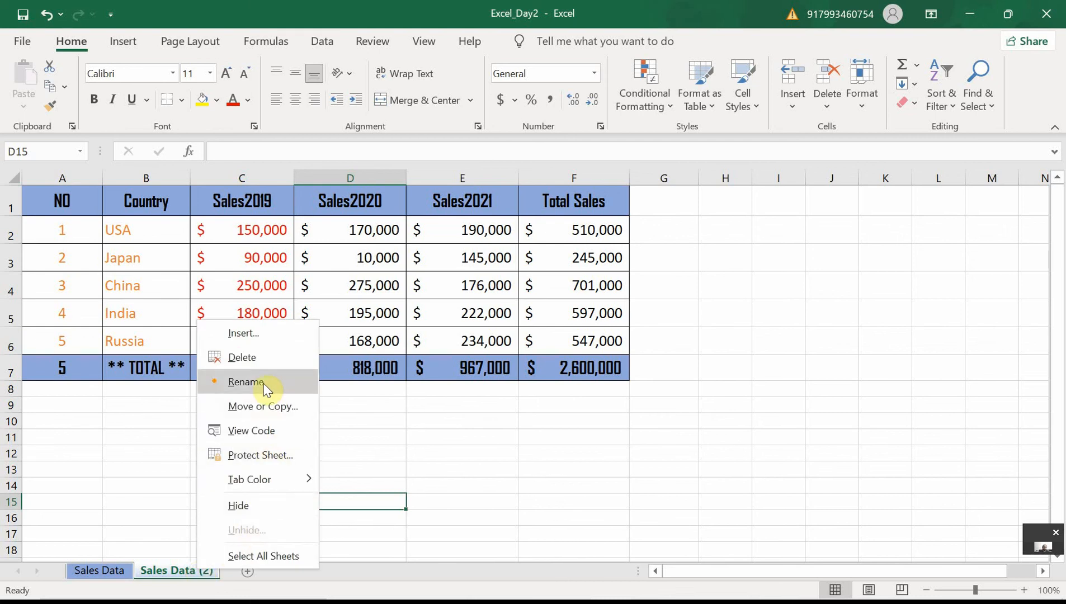
pyautogui.click(263, 358)
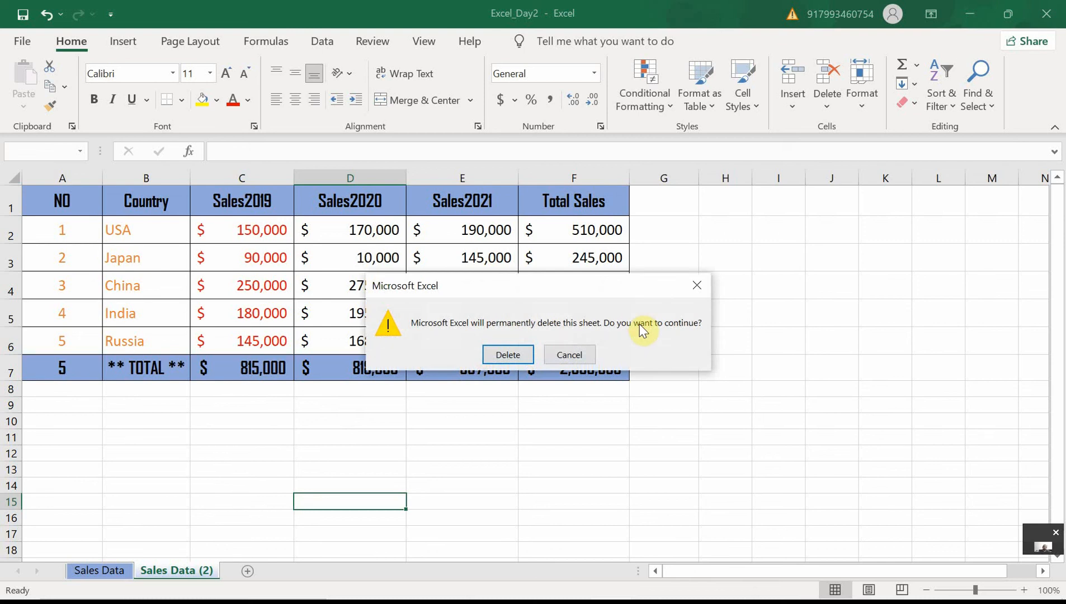
pyautogui.click(508, 356)
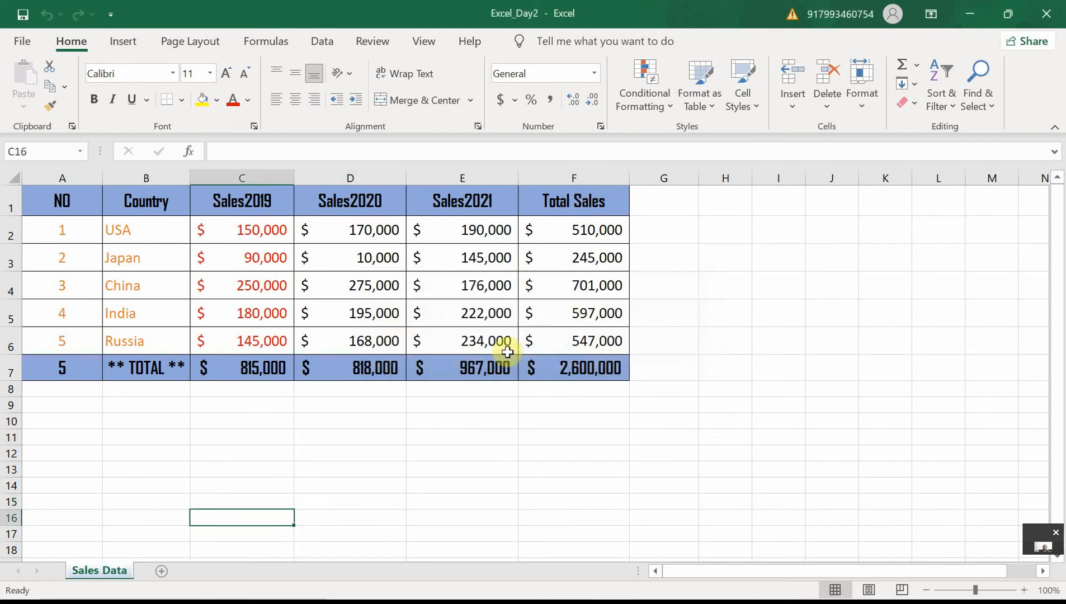
pyautogui.click(157, 453)
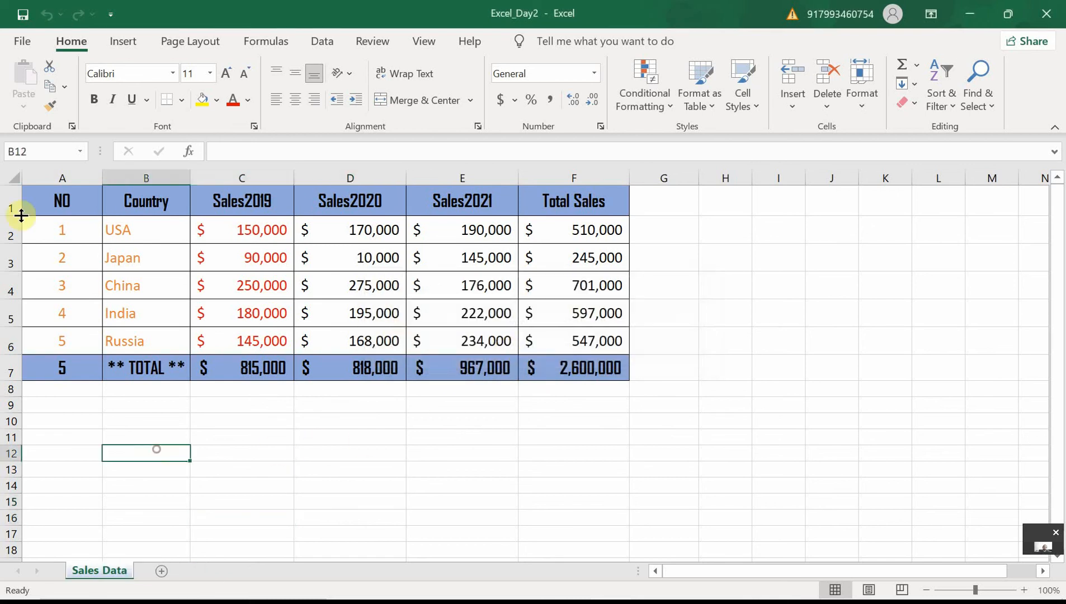
pyautogui.click(22, 20)
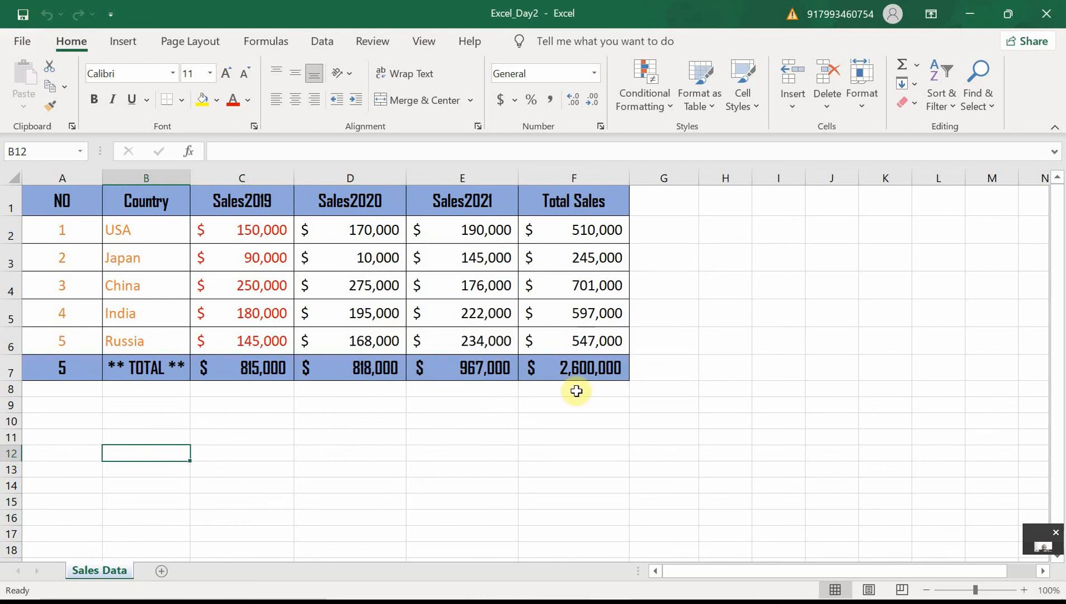
# Enter the heading "Sales Persentage" in G1 and fit the width of column G to it
pyautogui.click(603, 234)
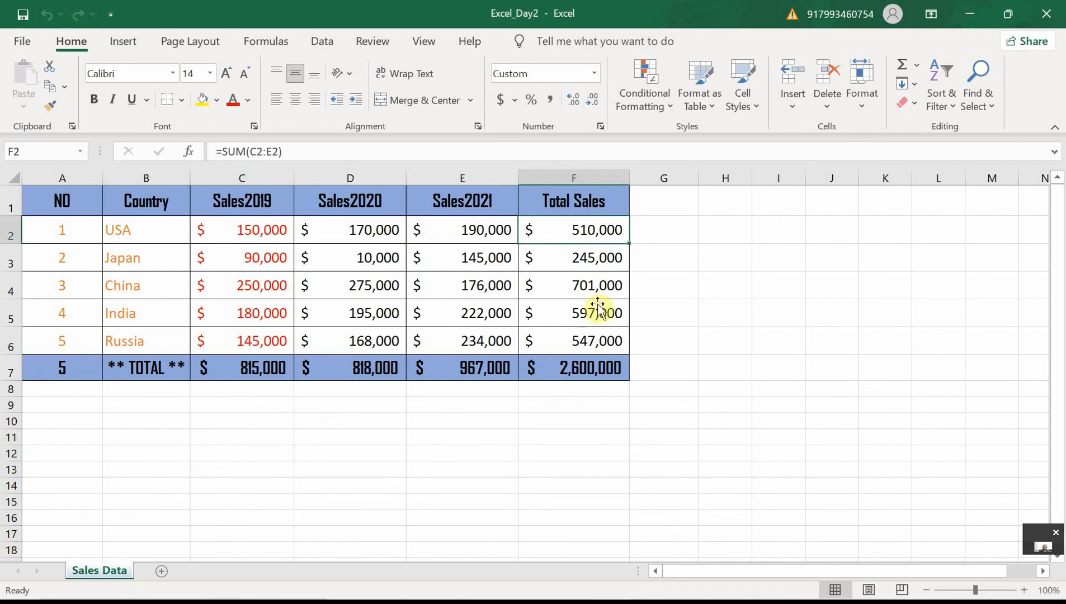
pyautogui.click(591, 374)
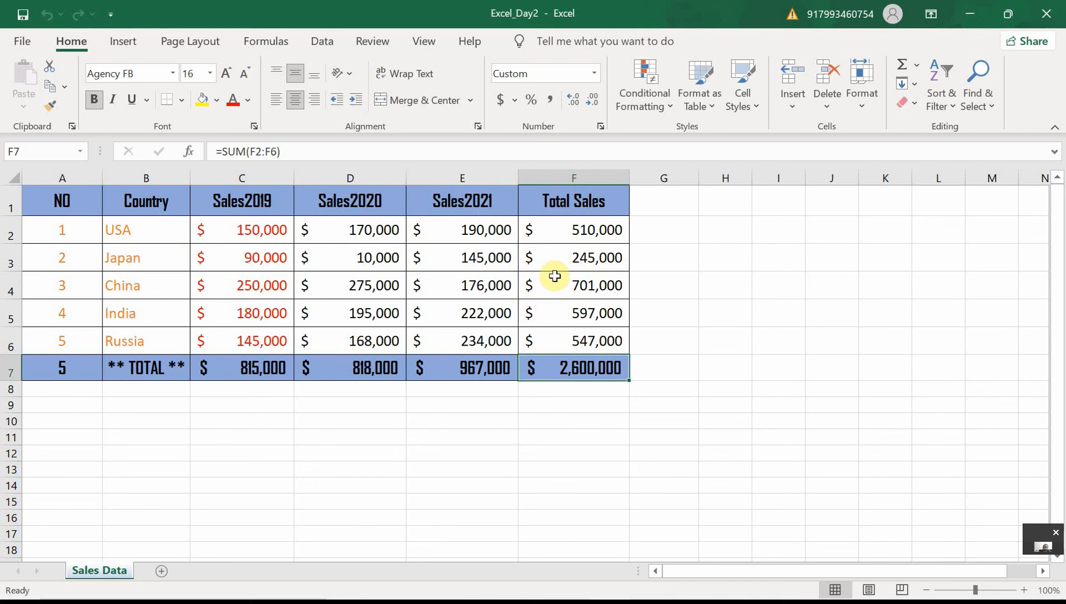
pyautogui.click(672, 204)
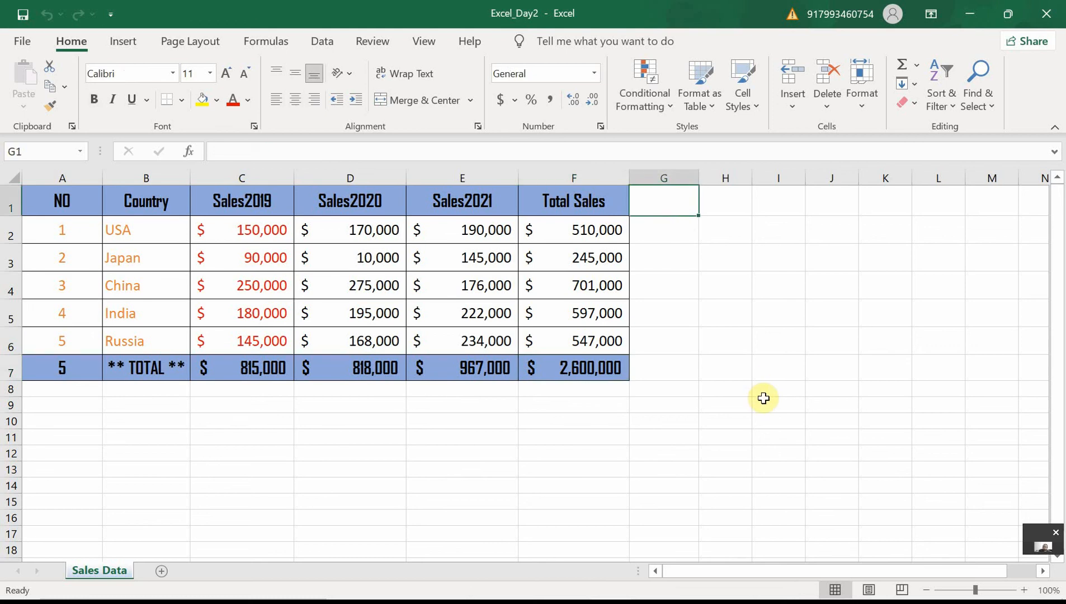
pyautogui.write('P')
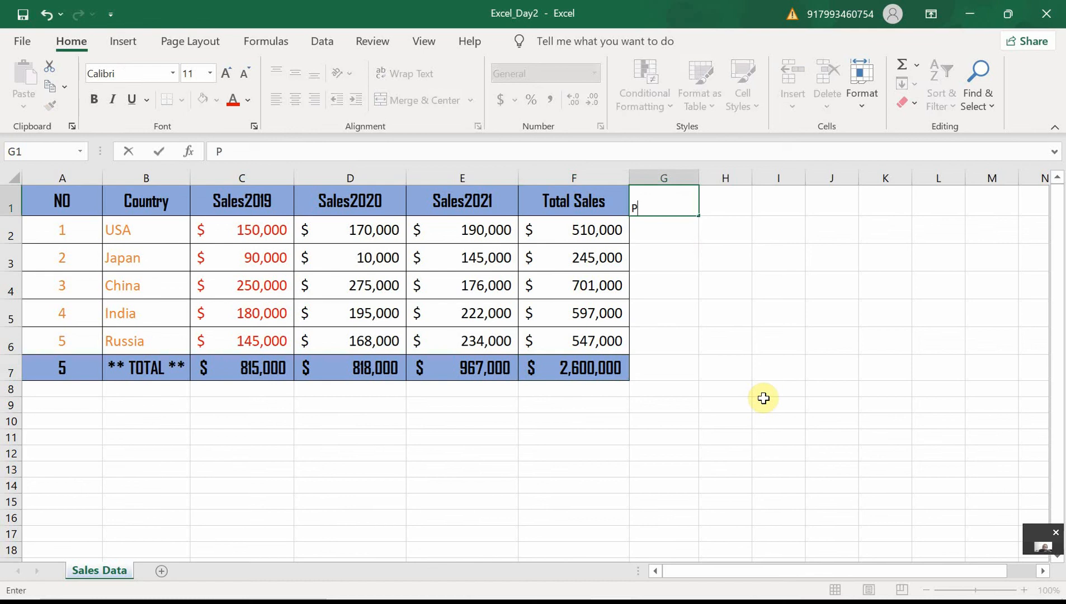
pyautogui.press('BackSpace')
pyautogui.write('Sales Persentagew')
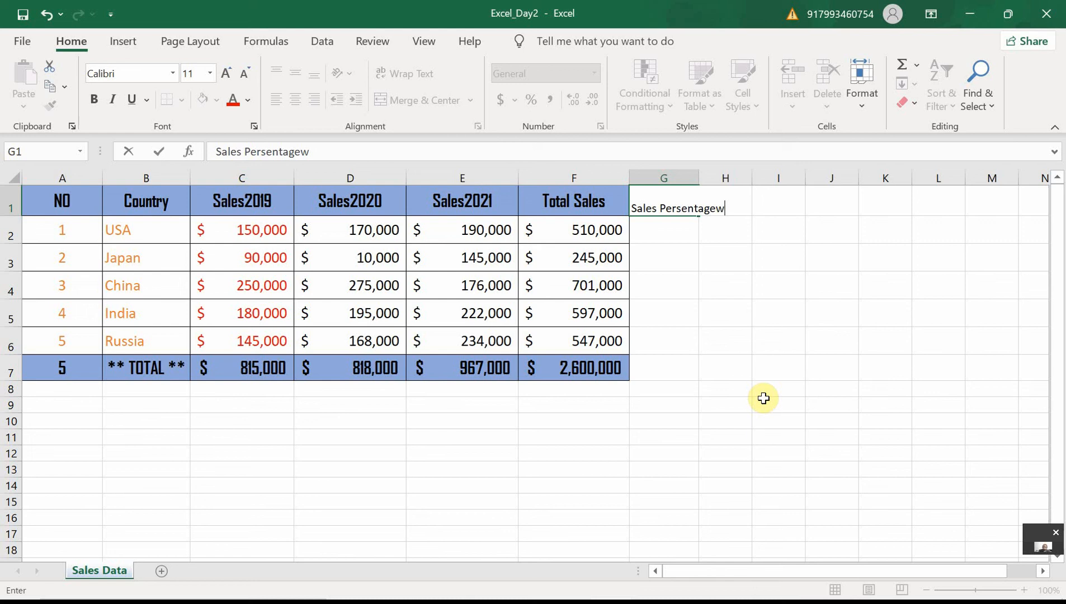
pyautogui.press('BackSpace')
pyautogui.press('Return')
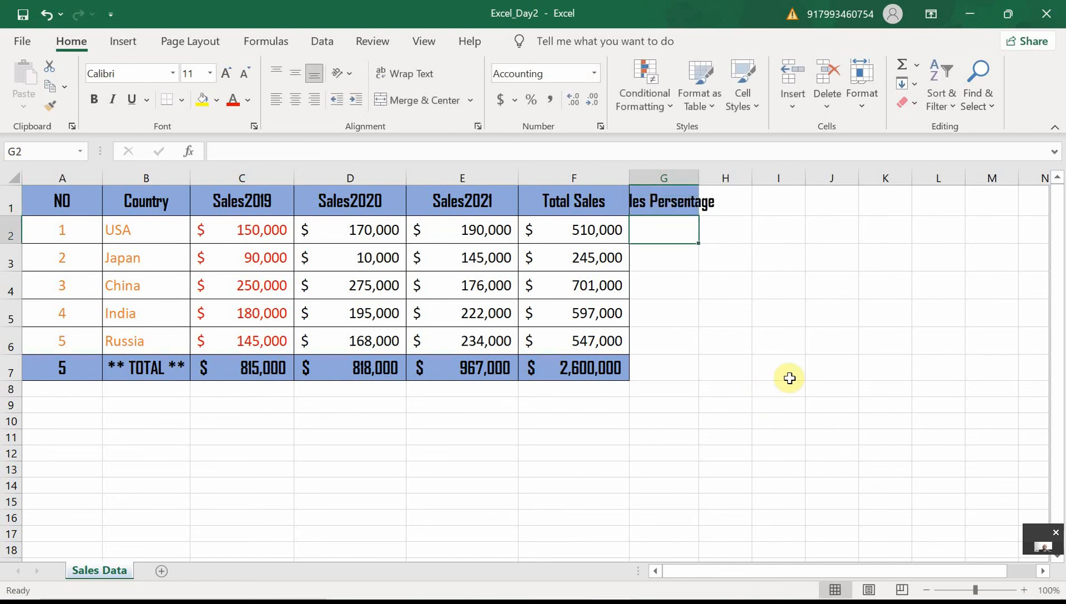
pyautogui.doubleClick(701, 177)
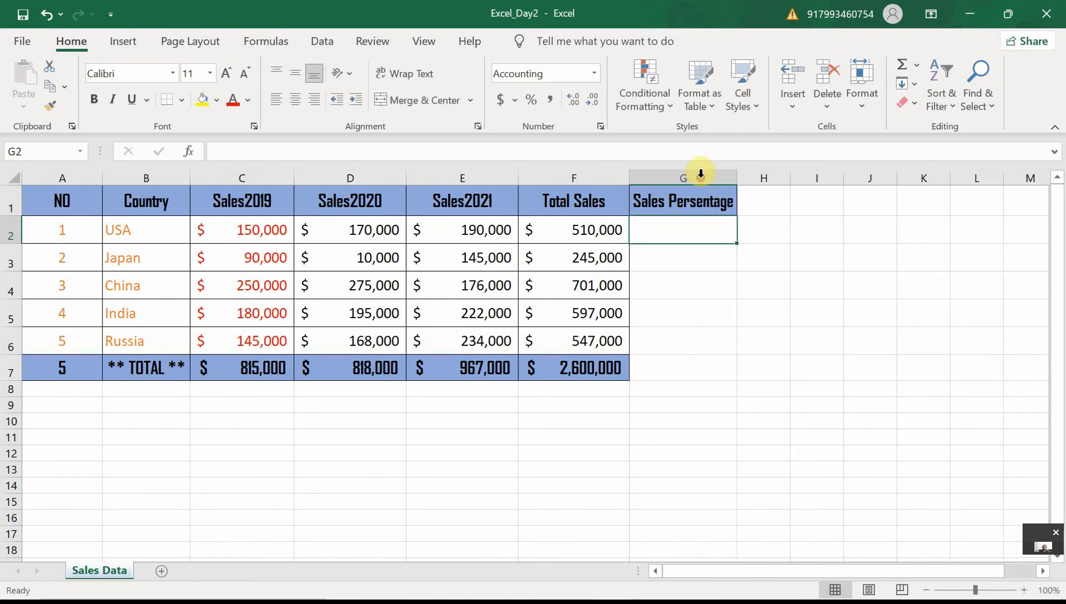
# Calculate USA's share of the total sales in G2 with =F2/F7 and format the cell as a percentage
pyautogui.click(700, 227)
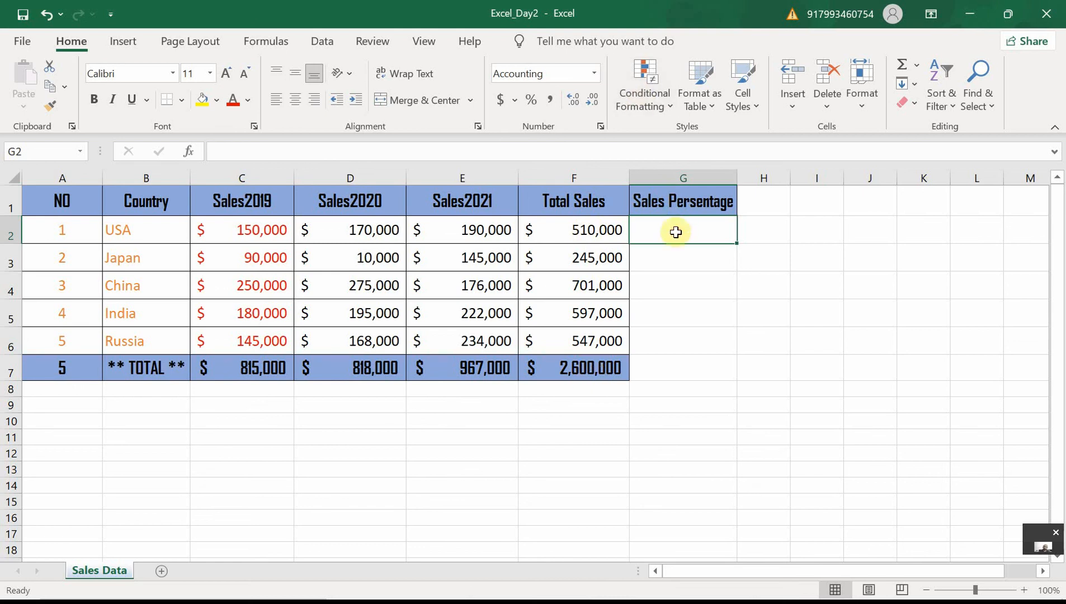
pyautogui.write('=')
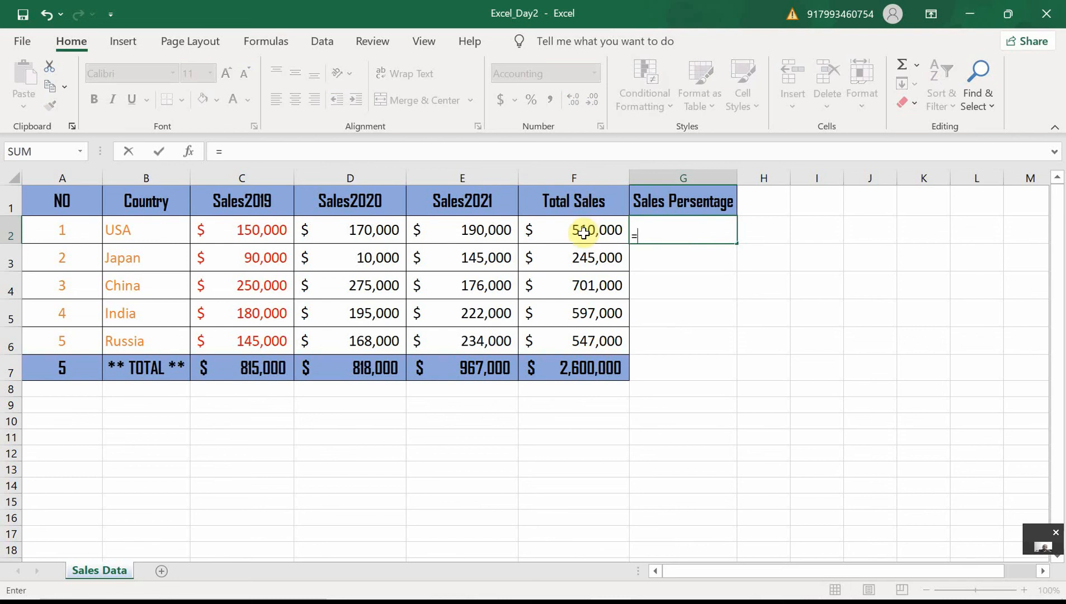
pyautogui.click(584, 233)
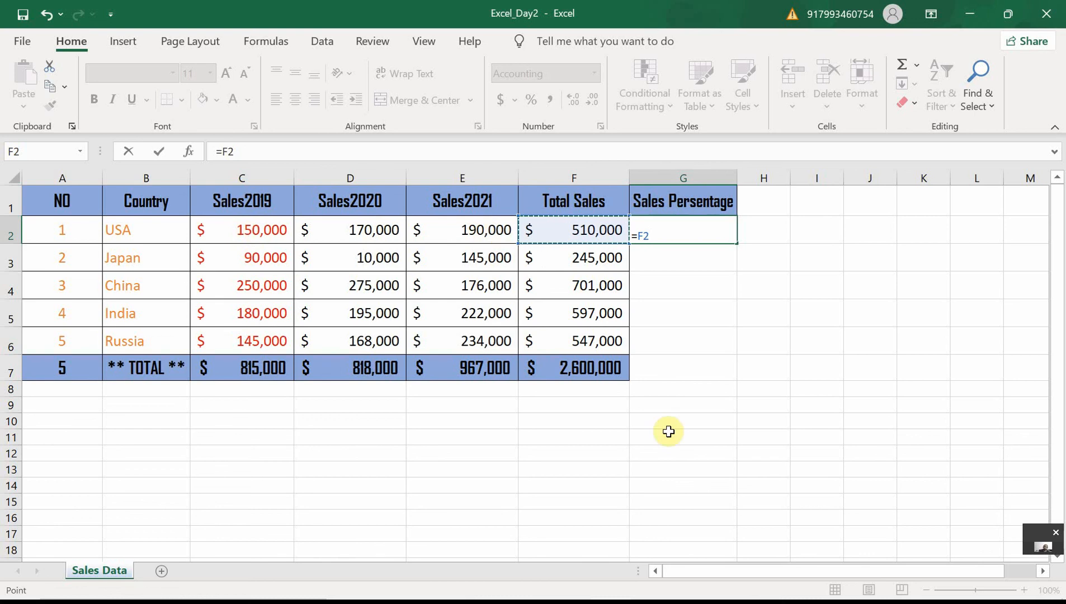
pyautogui.write('/')
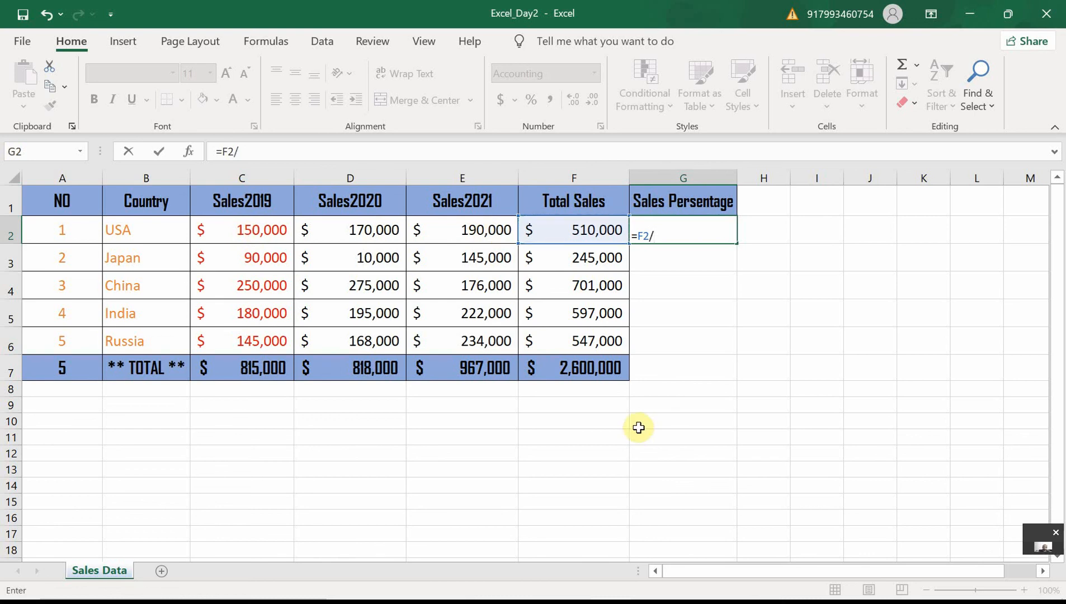
pyautogui.click(589, 370)
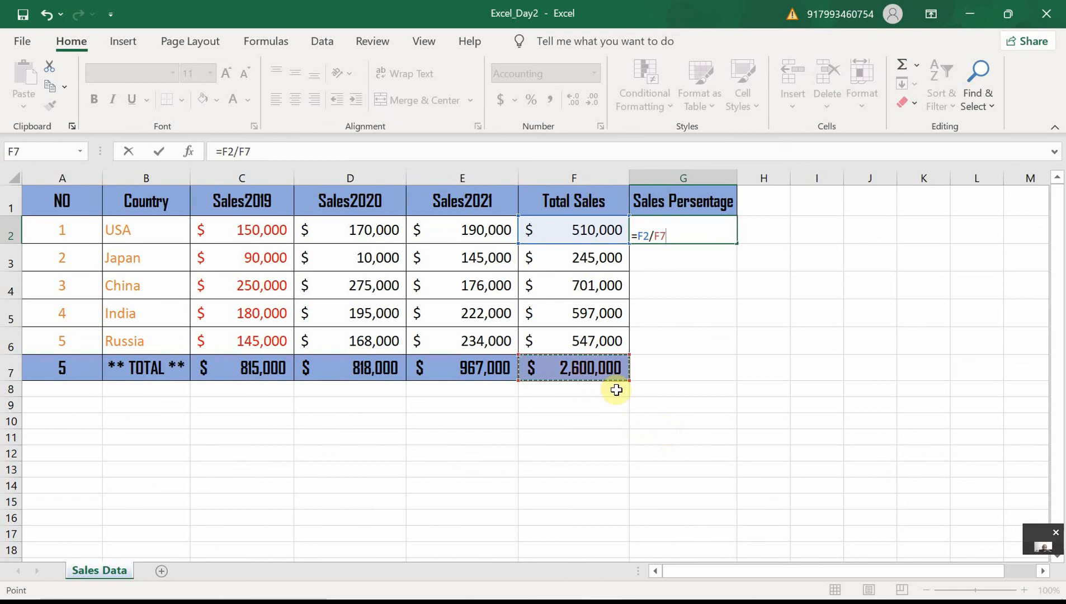
pyautogui.press('Return')
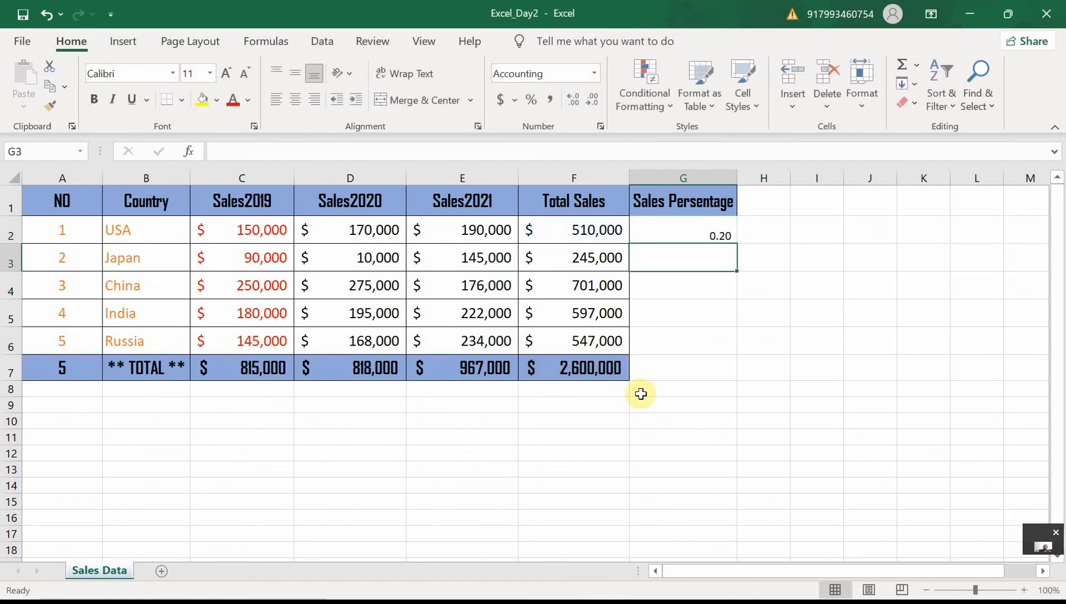
pyautogui.click(714, 234)
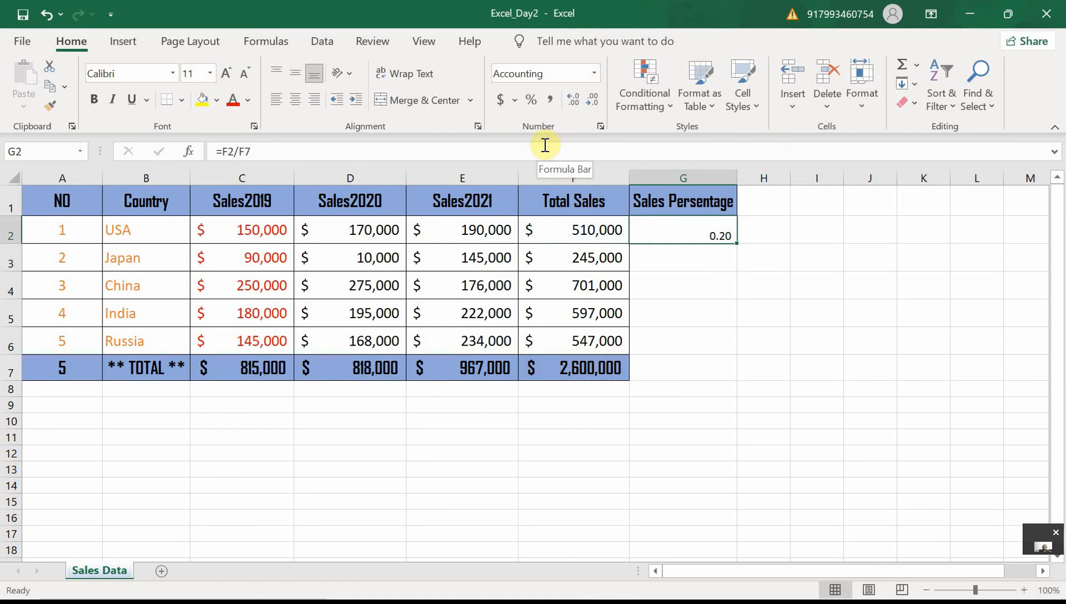
pyautogui.click(532, 103)
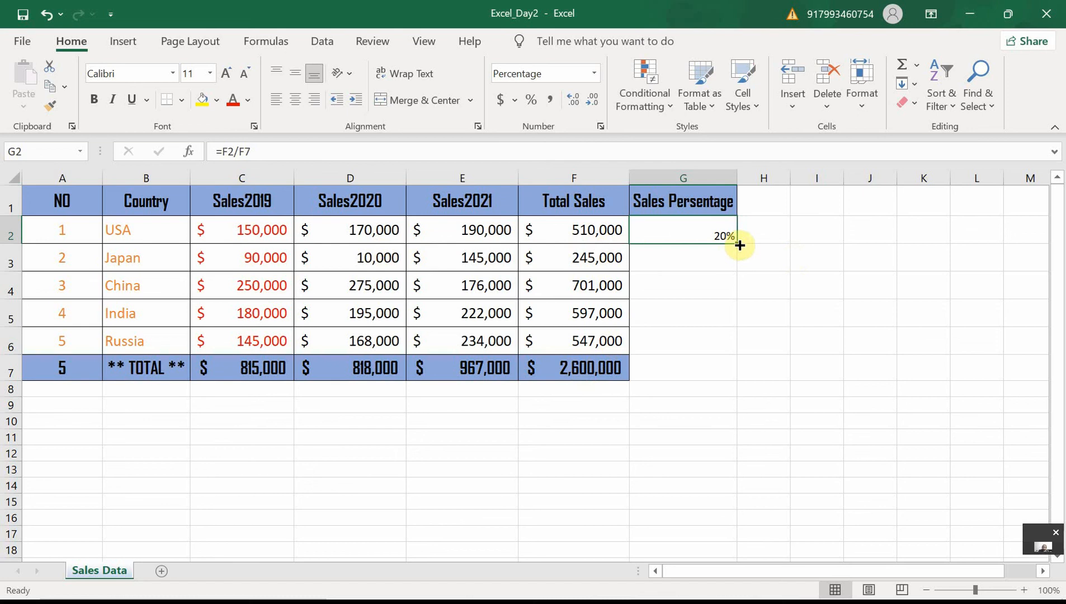
# Try filling the G2 formula down to G3, check the cell references in both formulas, and clear G3
pyautogui.moveTo(736, 243); pyautogui.dragTo(736, 265)
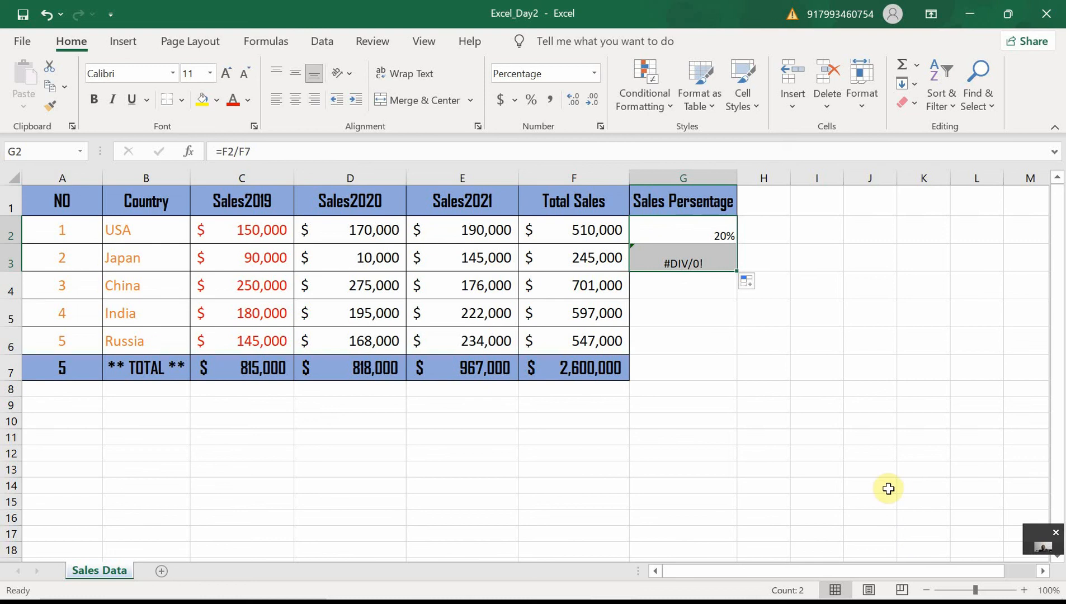
pyautogui.click(679, 233)
pyautogui.doubleClick(679, 233)
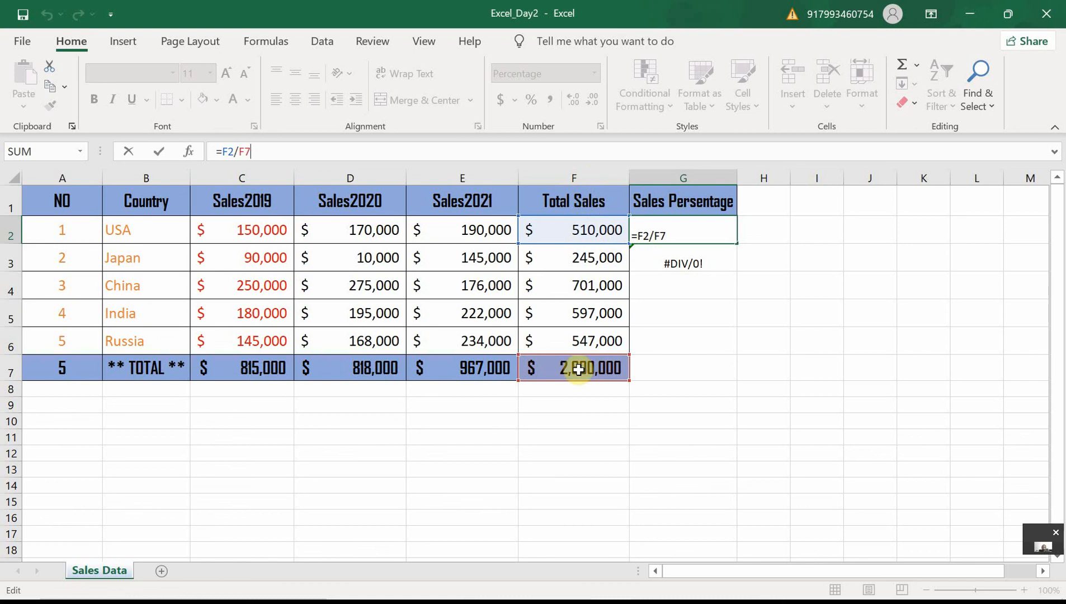
pyautogui.press('Return')
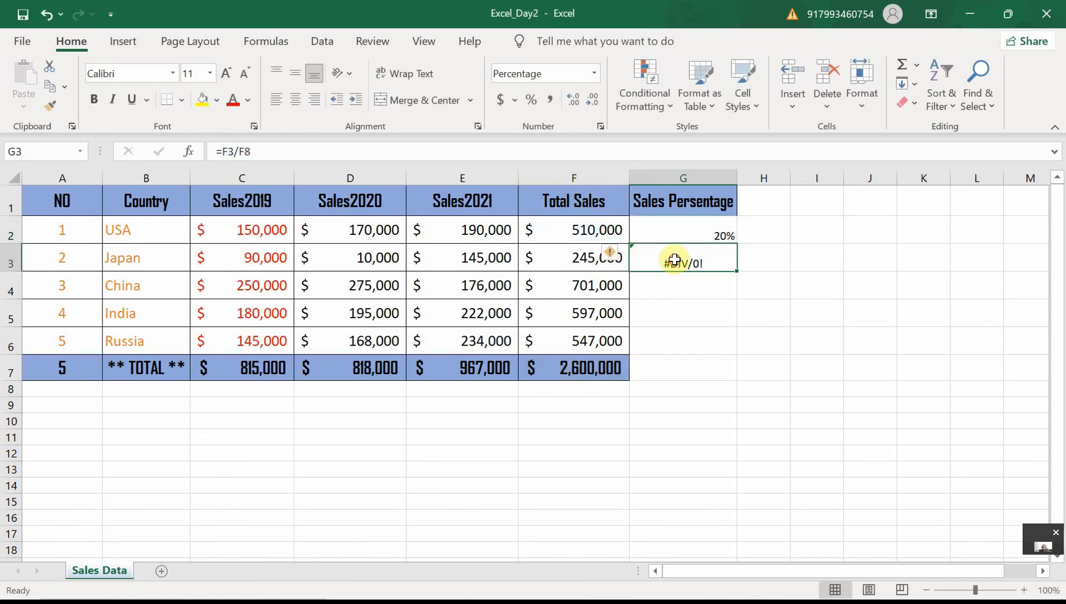
pyautogui.doubleClick(671, 258)
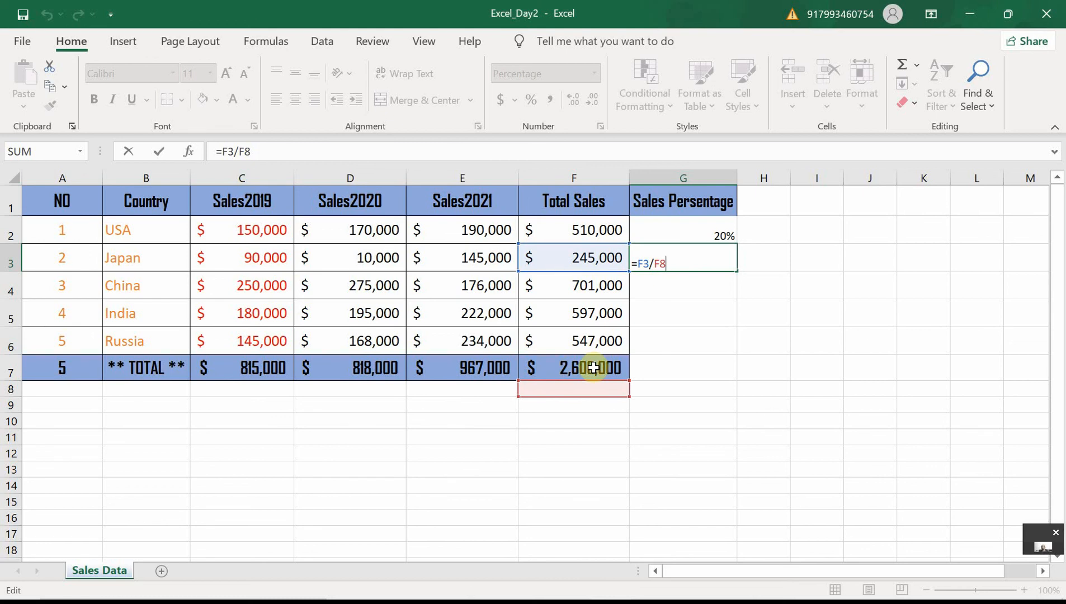
pyautogui.hotkey('ctrl', 'Return')
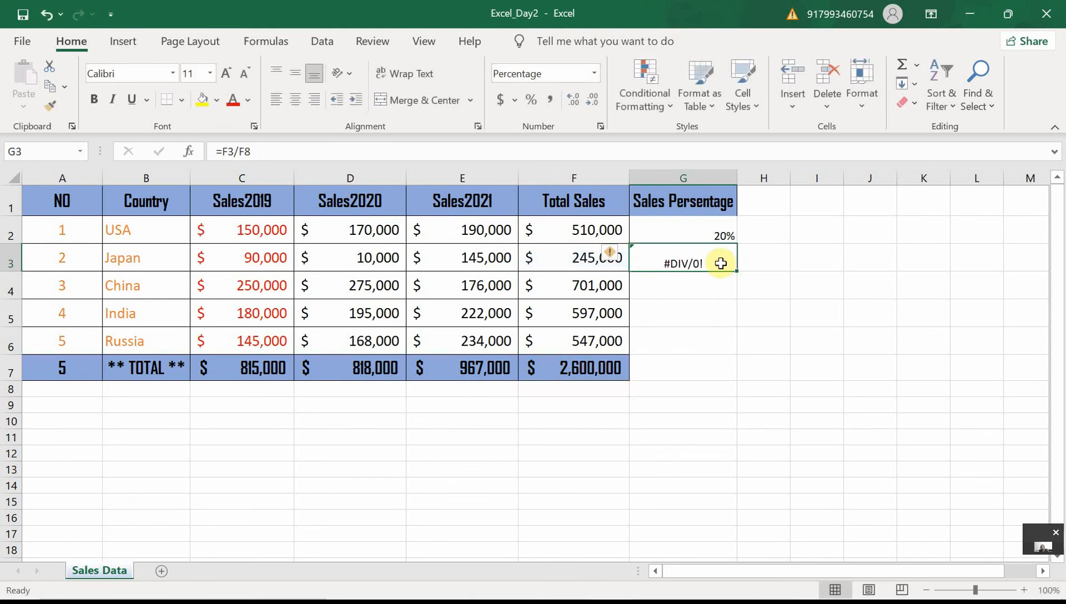
pyautogui.press('Delete')
# Lock only the column of the total reference in G2, making the formula =F2/$F7
pyautogui.click(719, 232)
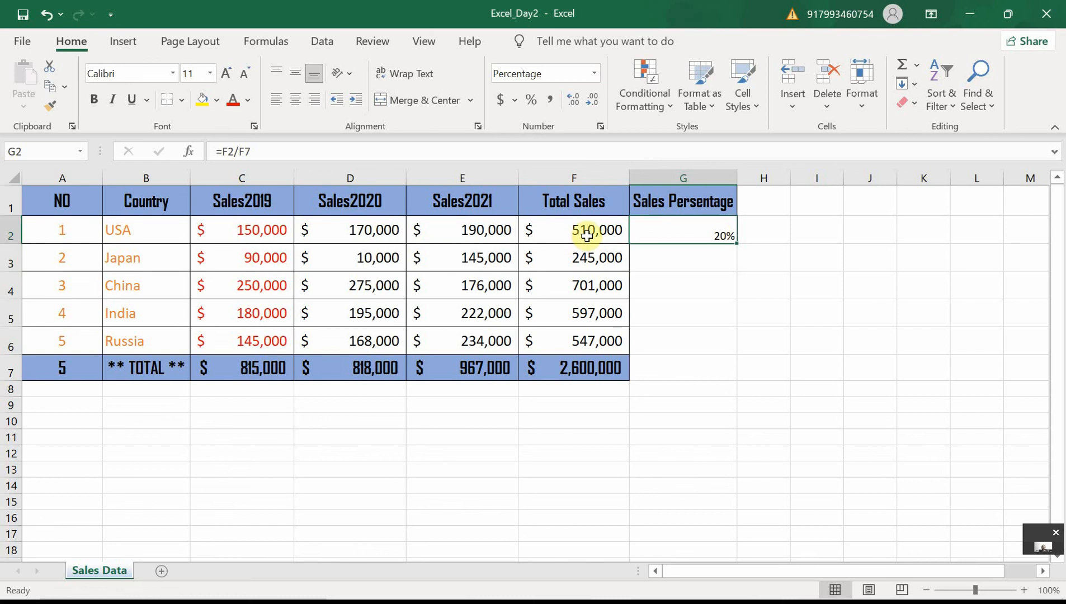
pyautogui.doubleClick(708, 237)
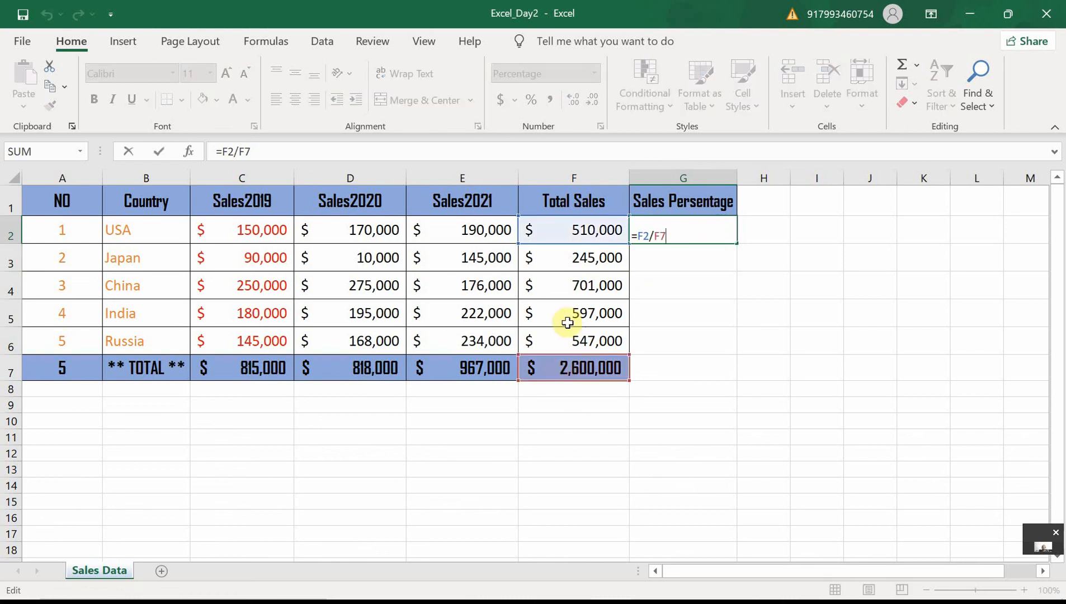
pyautogui.click(239, 151)
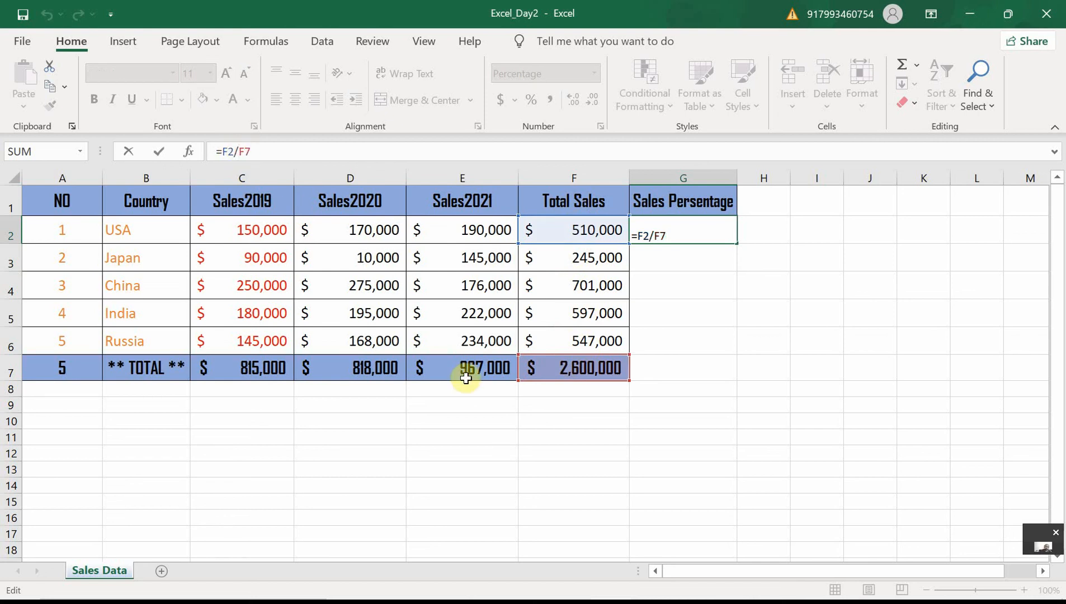
pyautogui.press('F4')
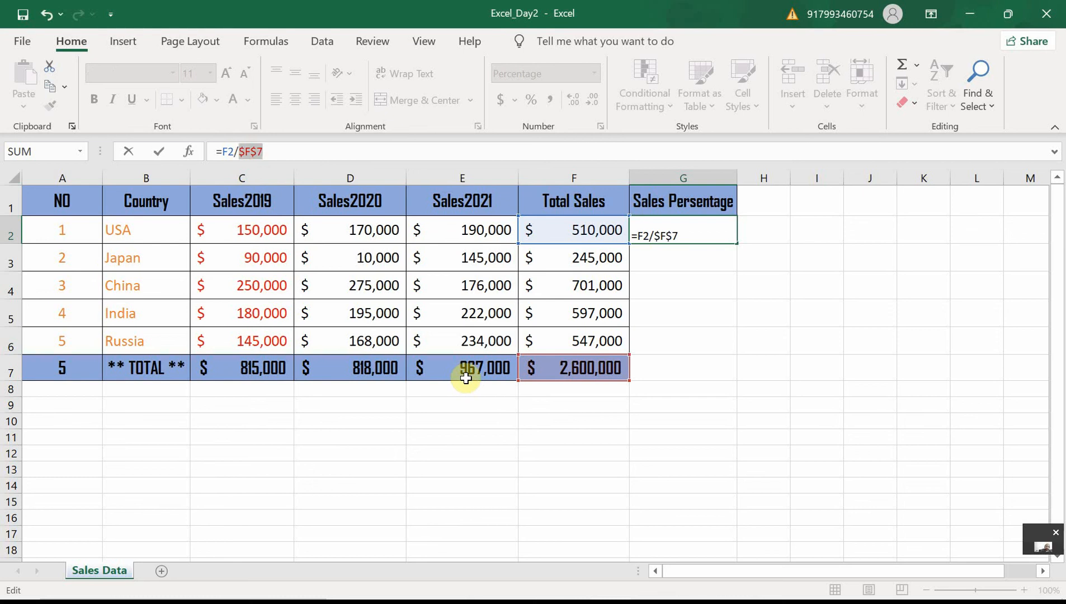
pyautogui.press('F4')
pyautogui.press('F4')
pyautogui.press('Return')
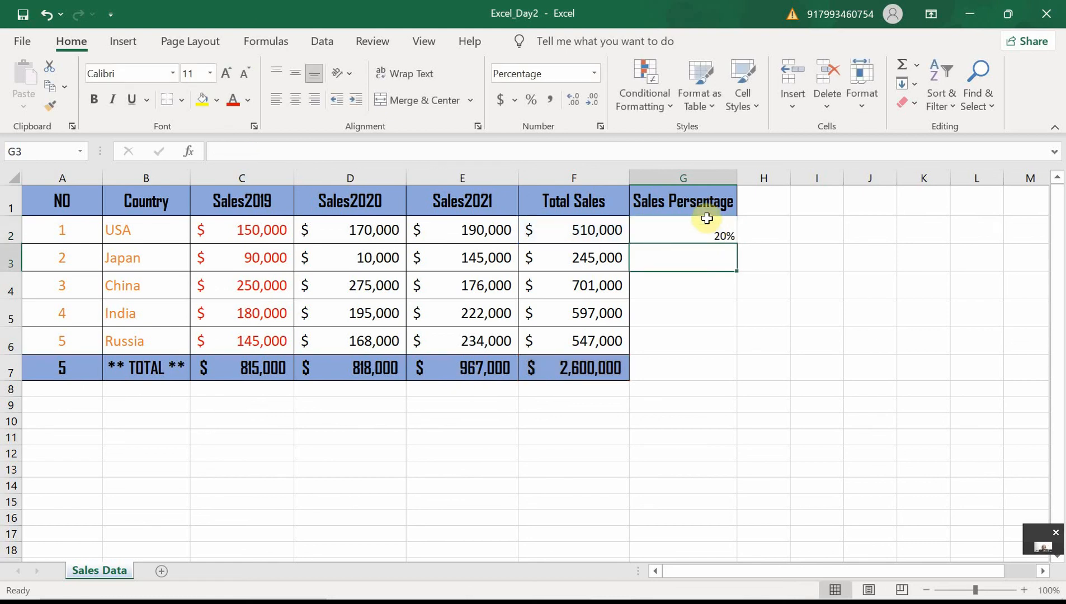
# Fill the column-locked formula from G2 down to G3 and inspect the references of the copied formula
pyautogui.click(725, 235)
pyautogui.moveTo(740, 245); pyautogui.dragTo(738, 267)
pyautogui.doubleClick(727, 265)
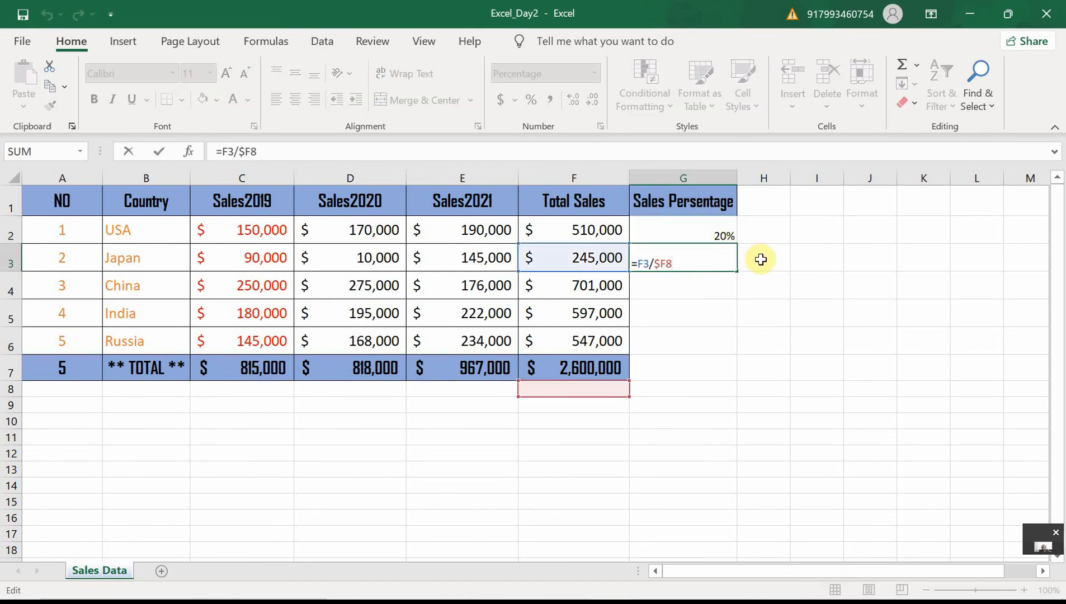
pyautogui.press('Escape')
# Make the total reference in G2 fully absolute, so the formula becomes =F2/$F$7
pyautogui.doubleClick(719, 232)
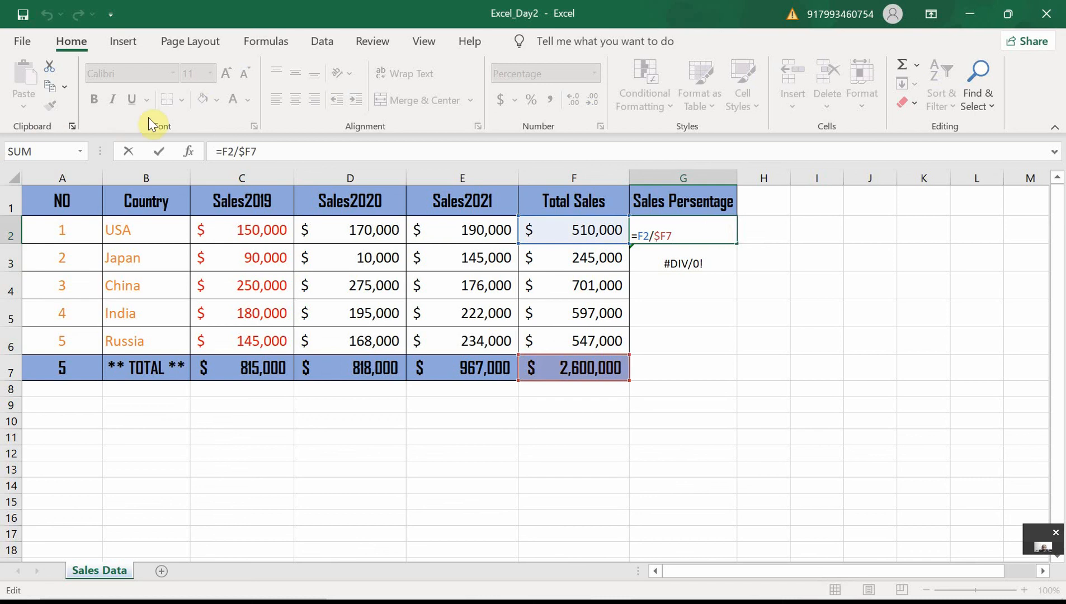
pyautogui.click(248, 151)
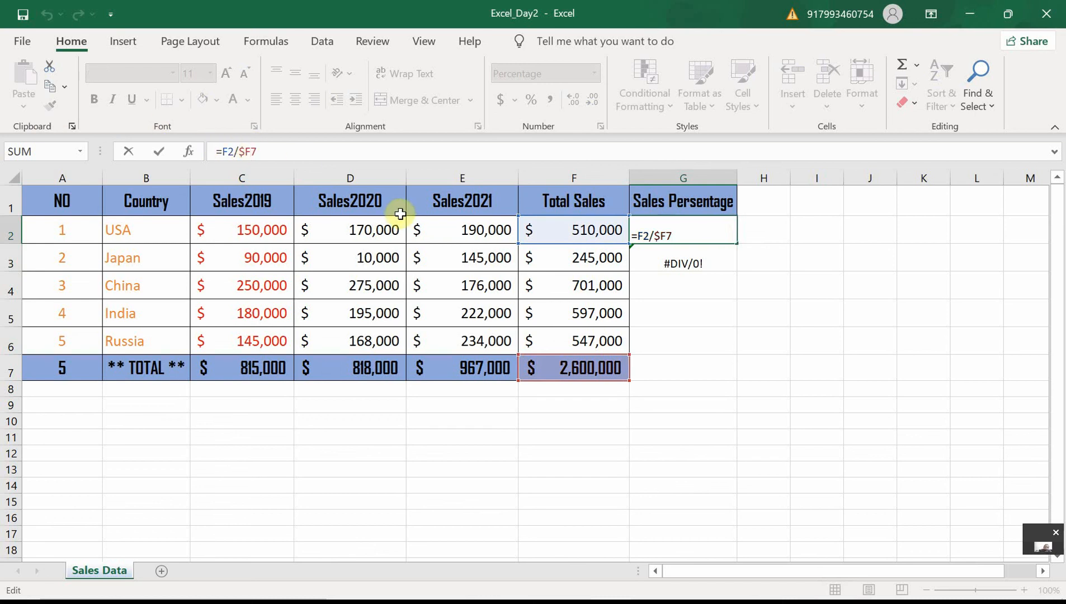
pyautogui.press('F4')
pyautogui.press('F4')
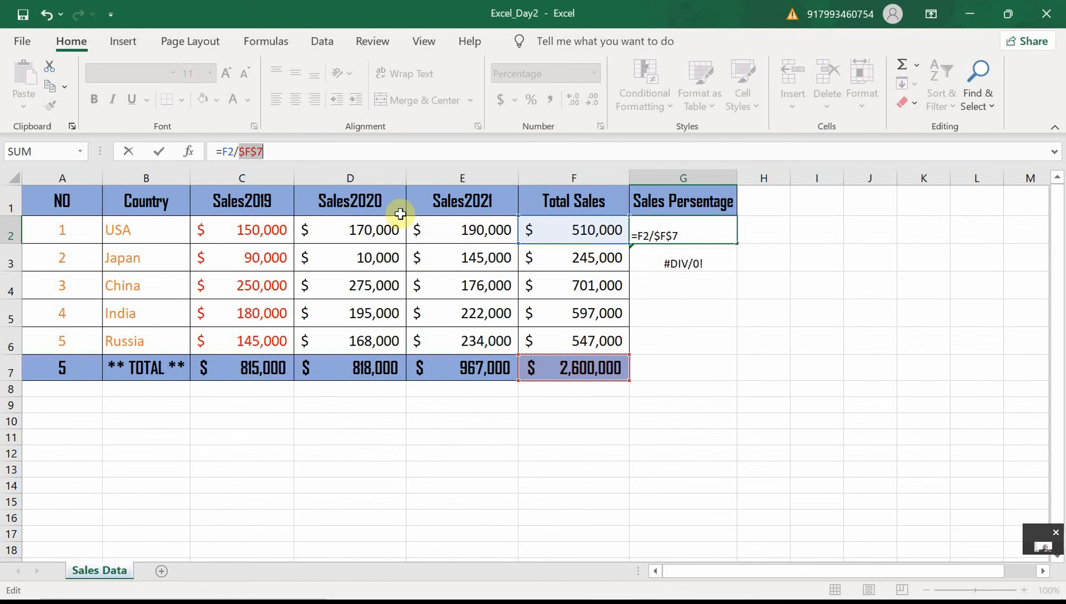
pyautogui.press('Return')
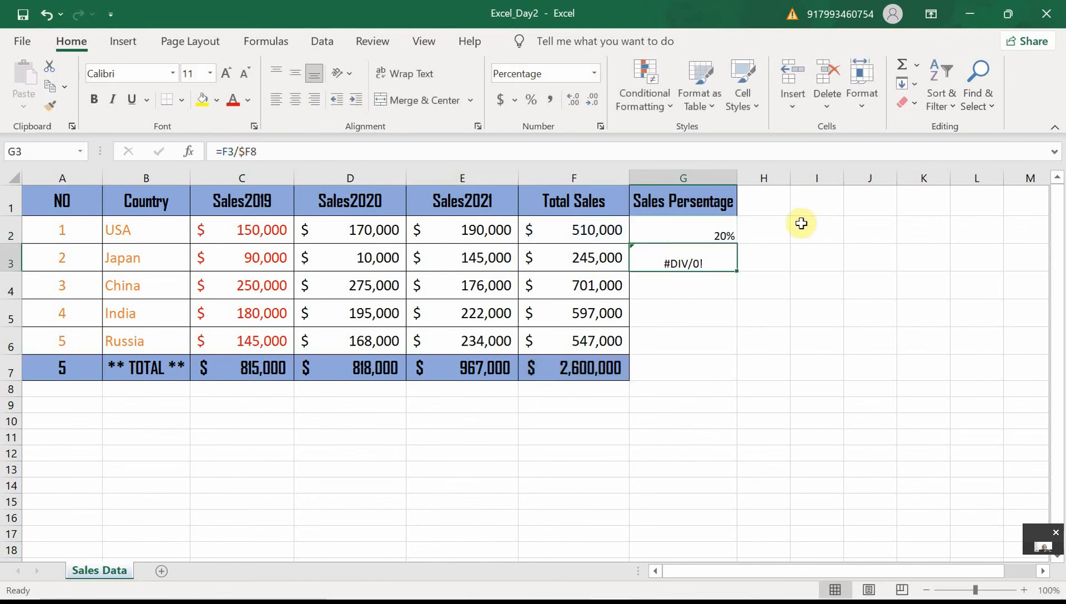
# Fill the absolute-reference formula from G2 down to G3 and check the cell references in both formulas
pyautogui.click(717, 235)
pyautogui.moveTo(737, 243); pyautogui.dragTo(738, 267)
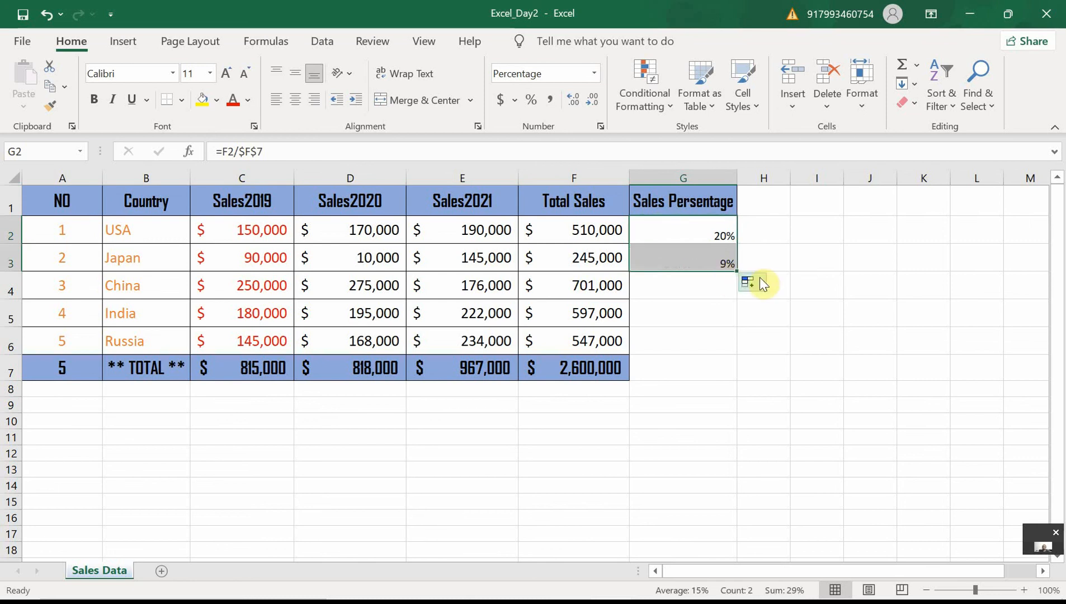
pyautogui.click(723, 231)
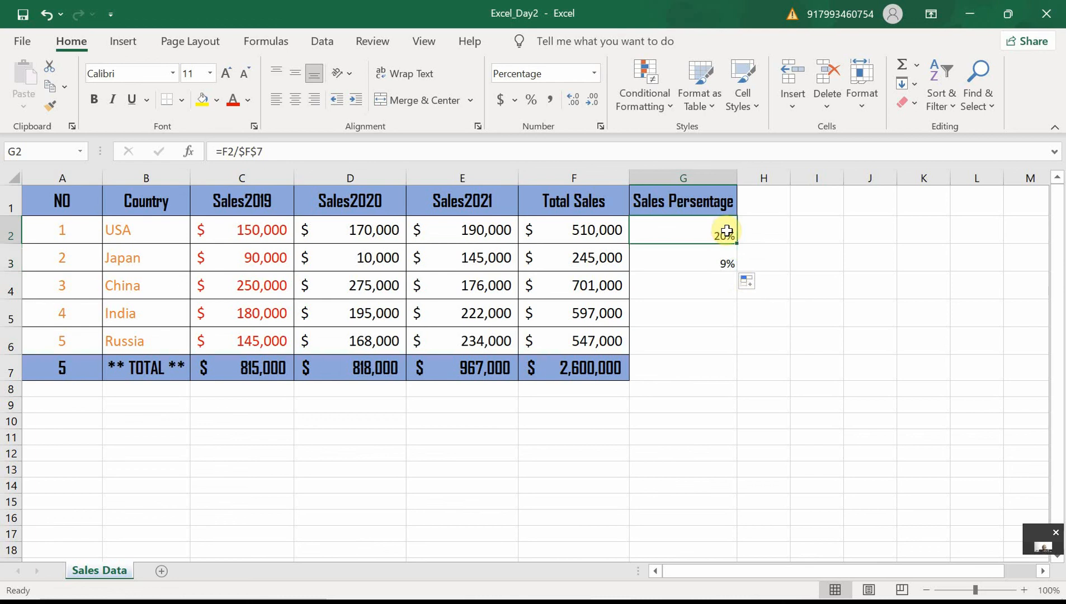
pyautogui.doubleClick(726, 231)
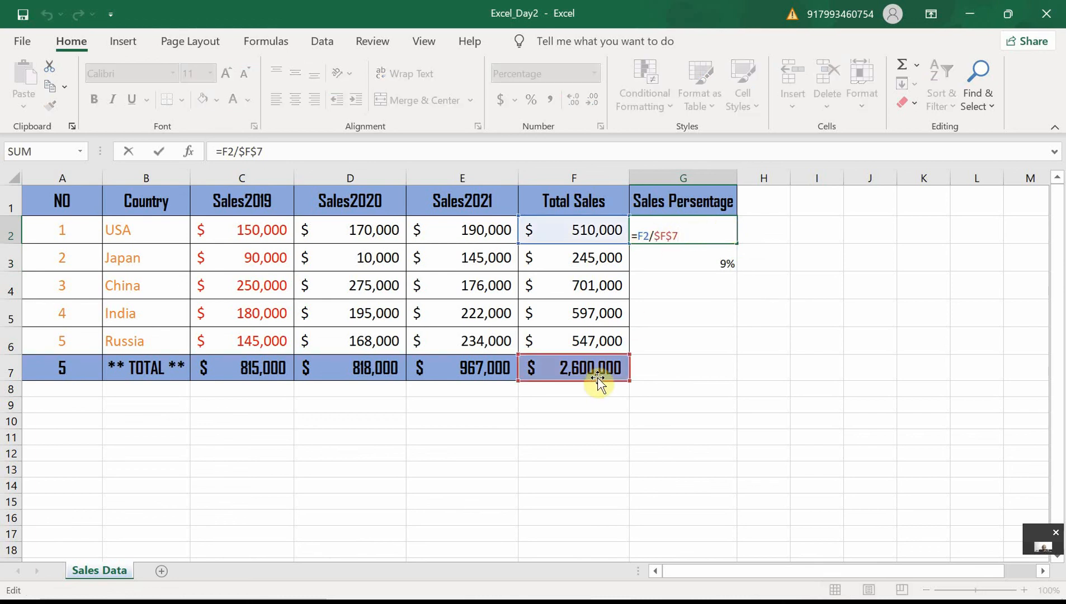
pyautogui.hotkey('ctrl', 'Return')
pyautogui.doubleClick(709, 264)
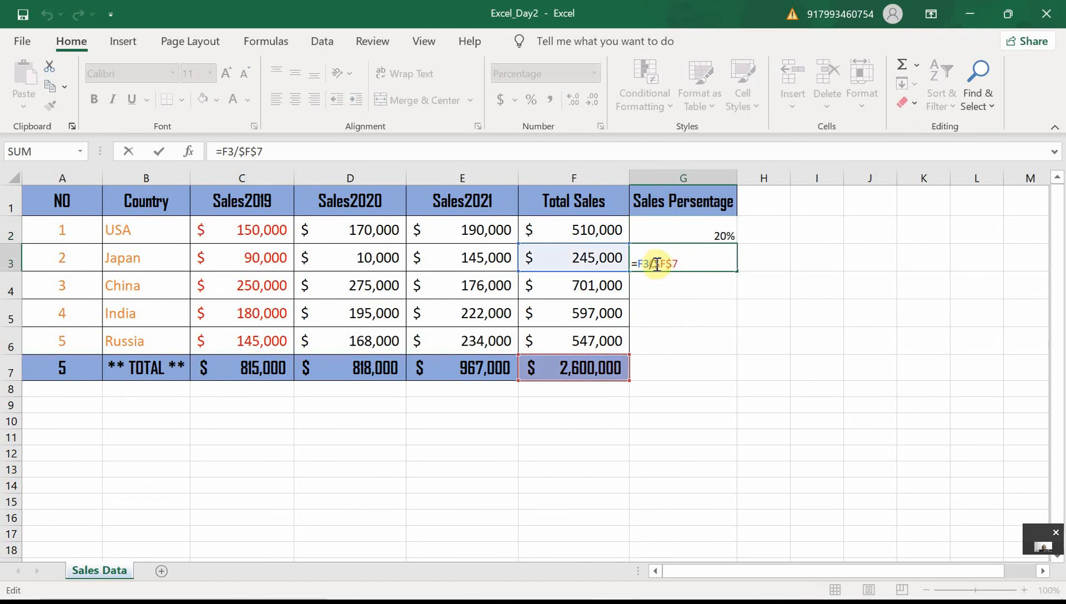
pyautogui.moveTo(654, 264); pyautogui.dragTo(670, 264)
pyautogui.hotkey('ctrl', 'Return')
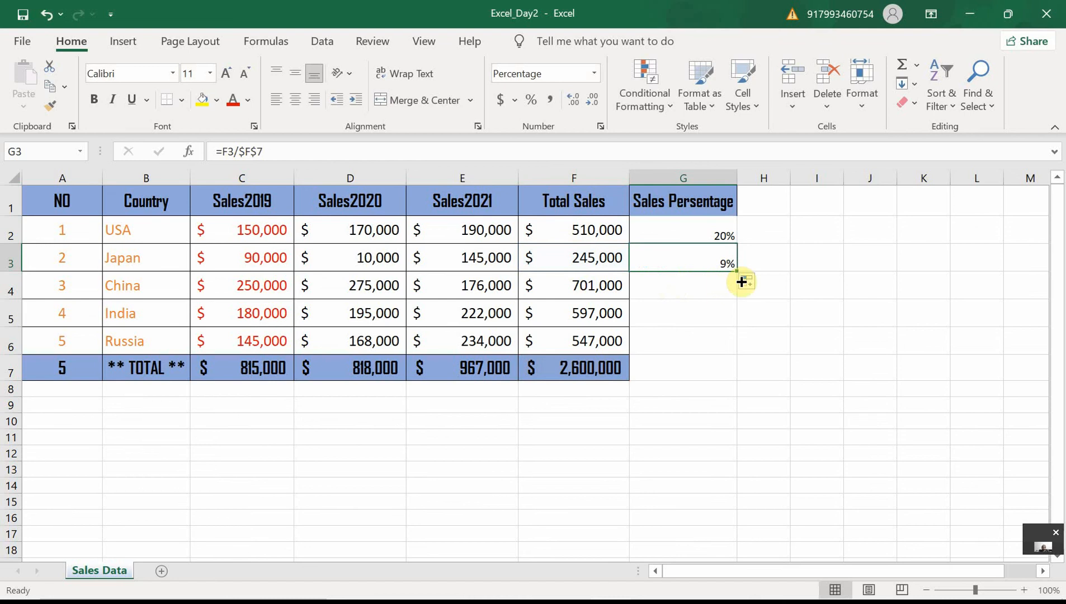
# Fill the percentage formula from G3 down to G6 for the remaining countries and check USA's total and percentage cells
pyautogui.moveTo(736, 271); pyautogui.dragTo(737, 354)
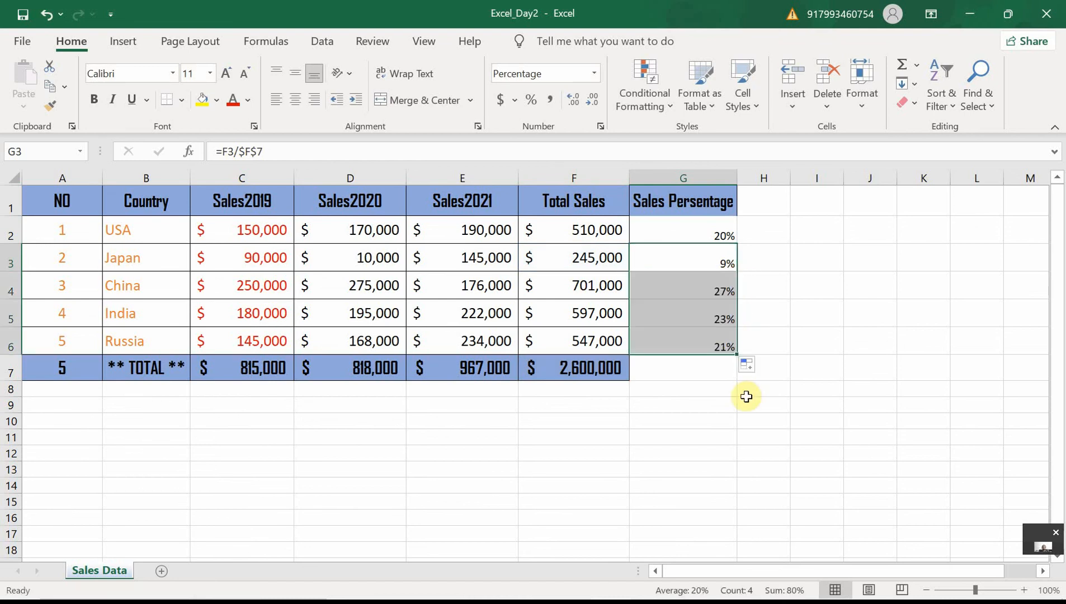
pyautogui.click(684, 420)
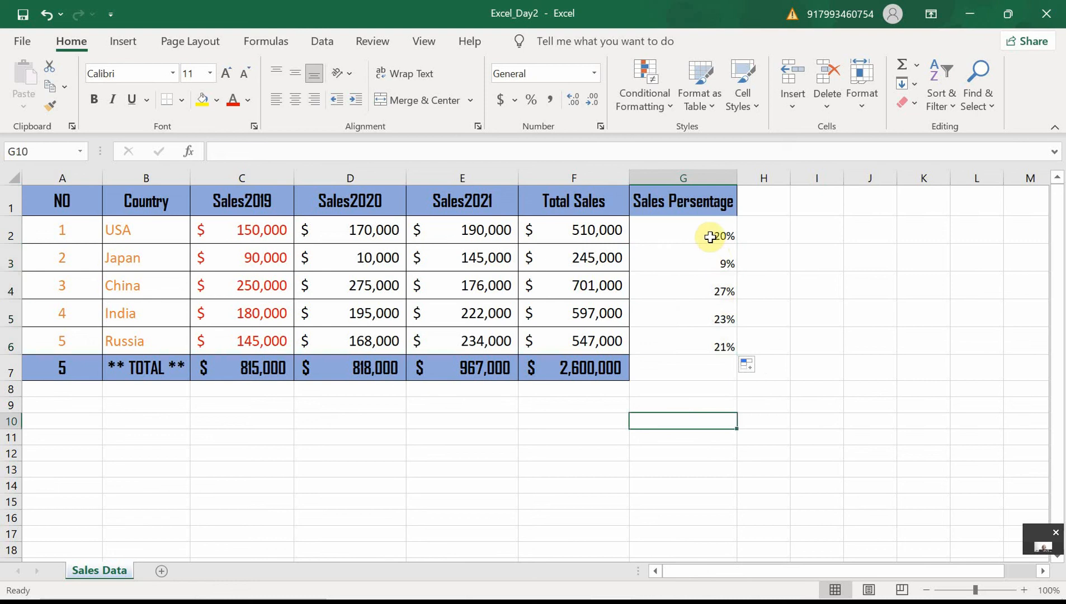
pyautogui.click(608, 235)
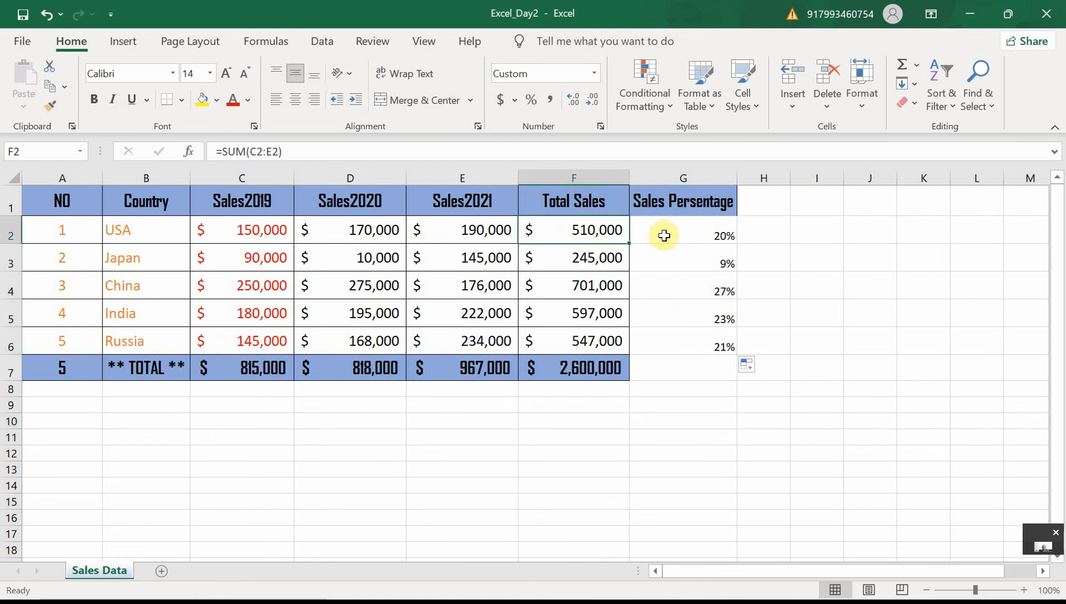
pyautogui.click(697, 236)
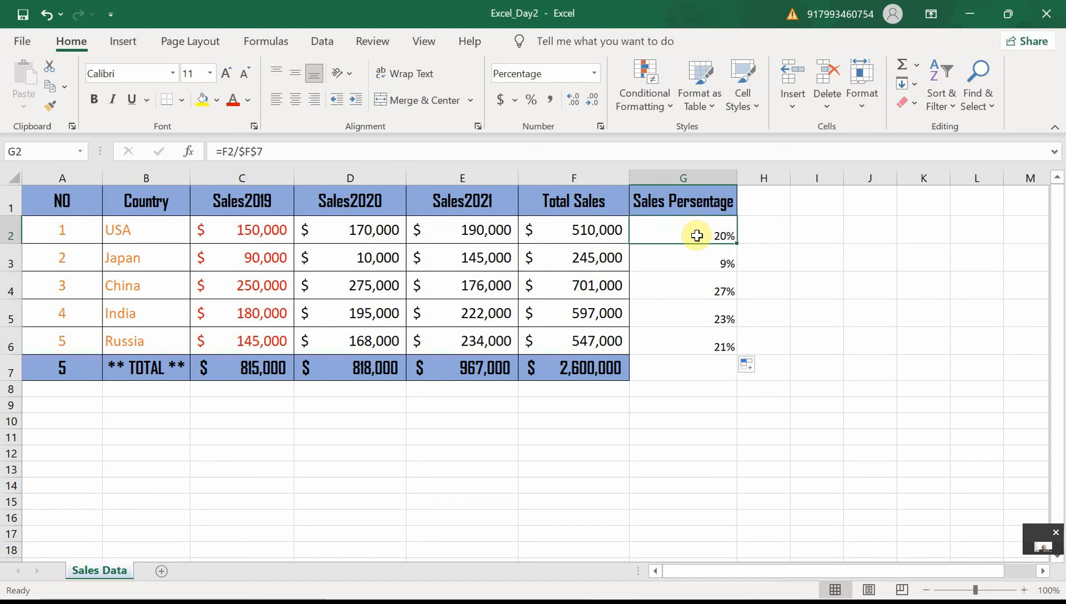